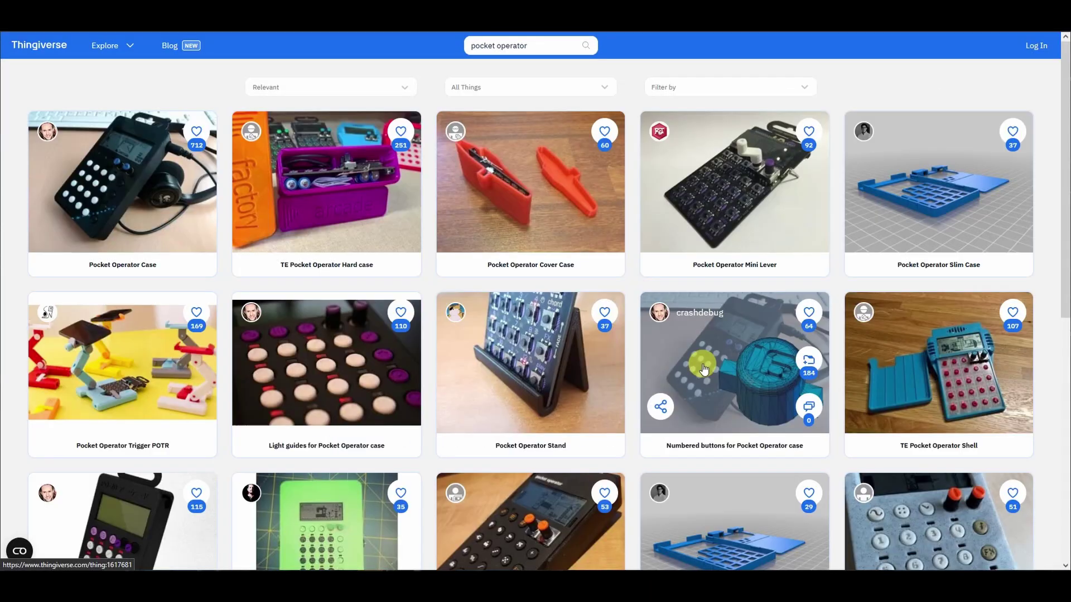
Open the Numbered buttons for Pocket Operator case design and view the previews of its button models
{"action": "left_click", "coordinate": [703, 367]}
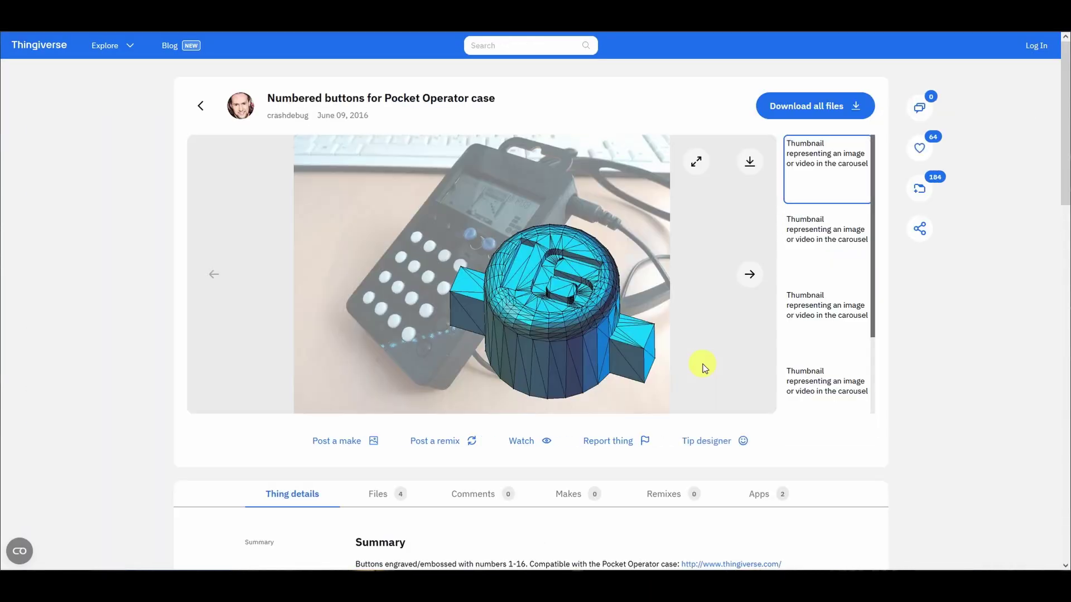
{"action": "left_click", "coordinate": [812, 236]}
{"action": "left_click", "coordinate": [841, 331]}
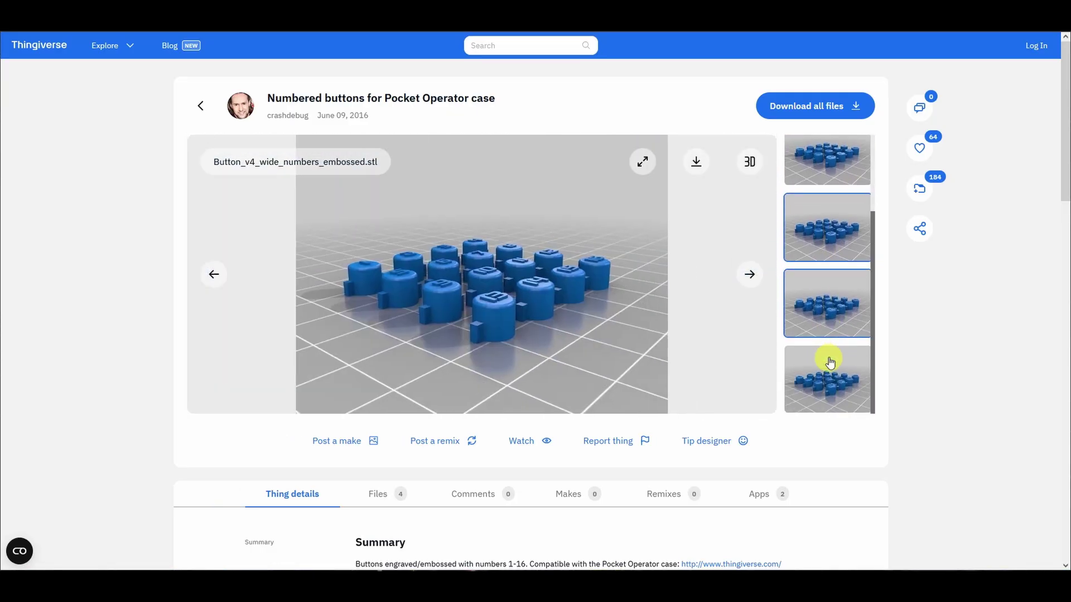
{"action": "left_click", "coordinate": [831, 368]}
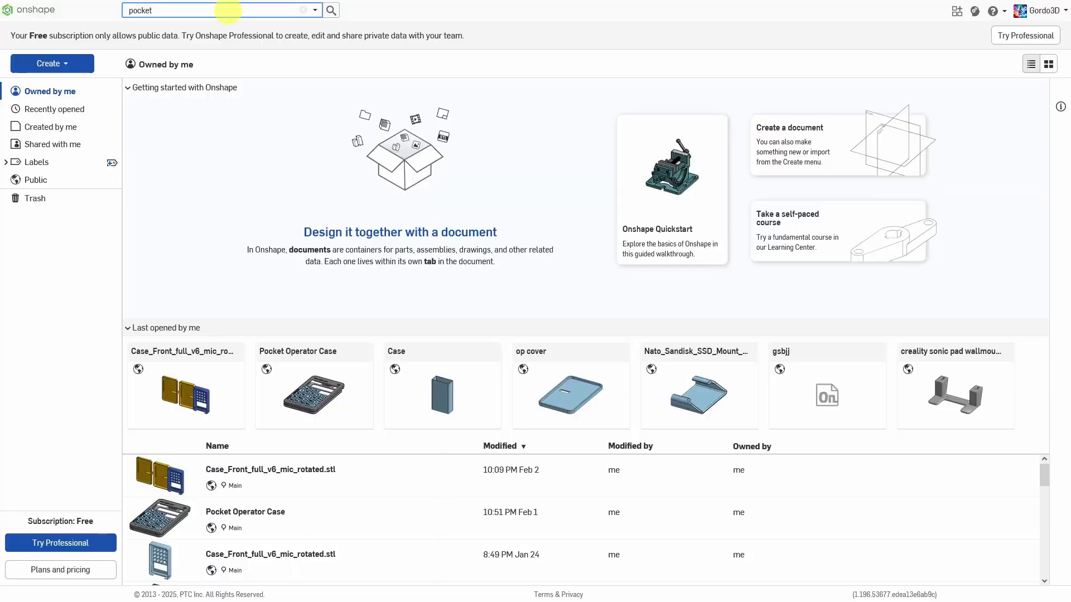
Switch to Onshape and search its public documents for "pocket operator"
{"action": "left_click", "coordinate": [36, 180]}
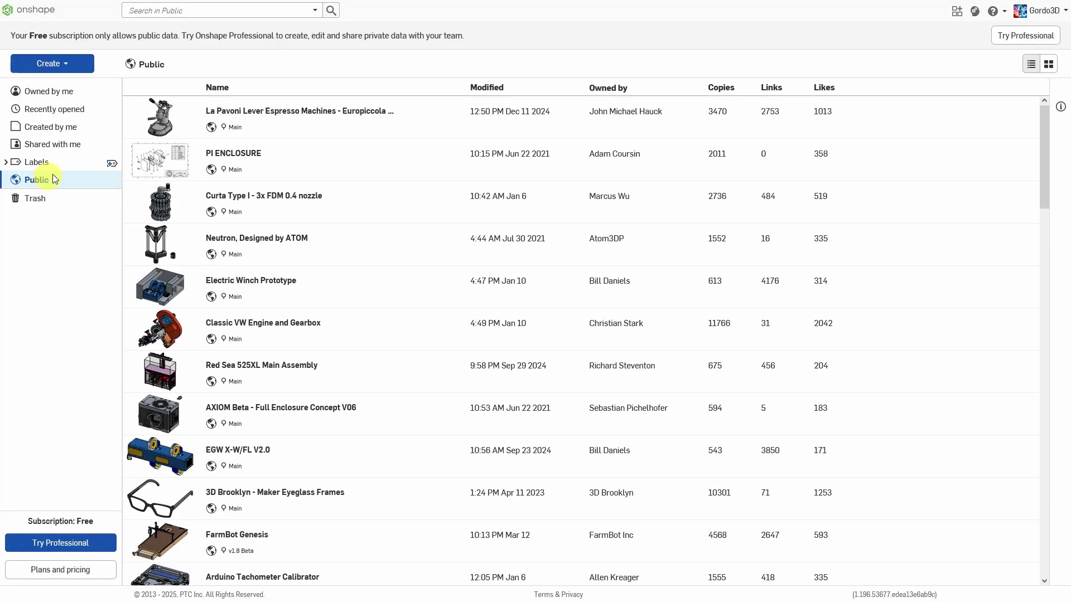
{"action": "left_click", "coordinate": [166, 10]}
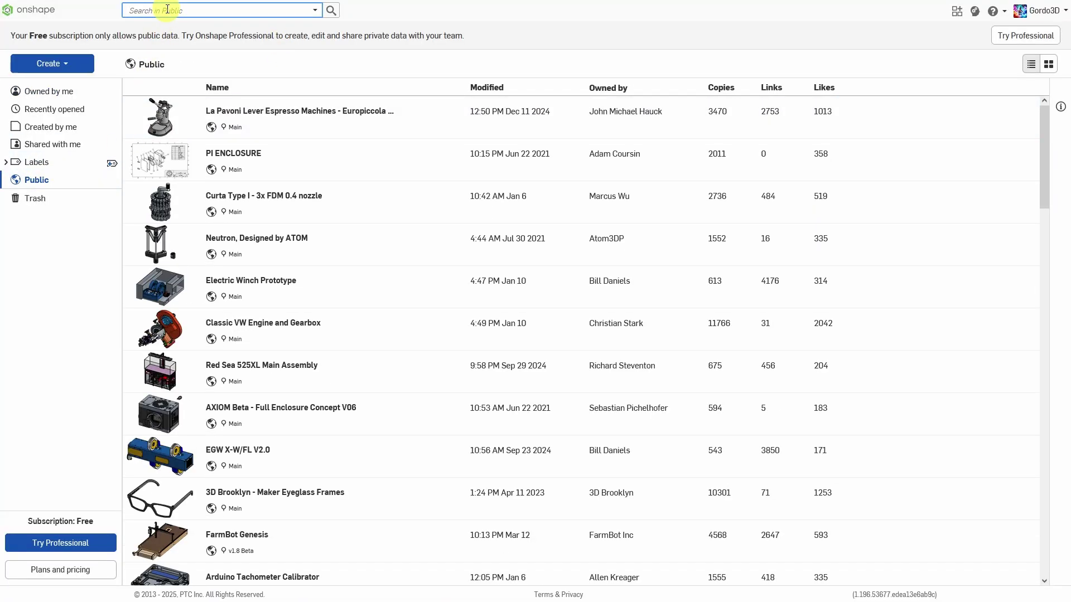
{"action": "type", "text": "pocket operator"}
{"action": "key", "text": "Return"}
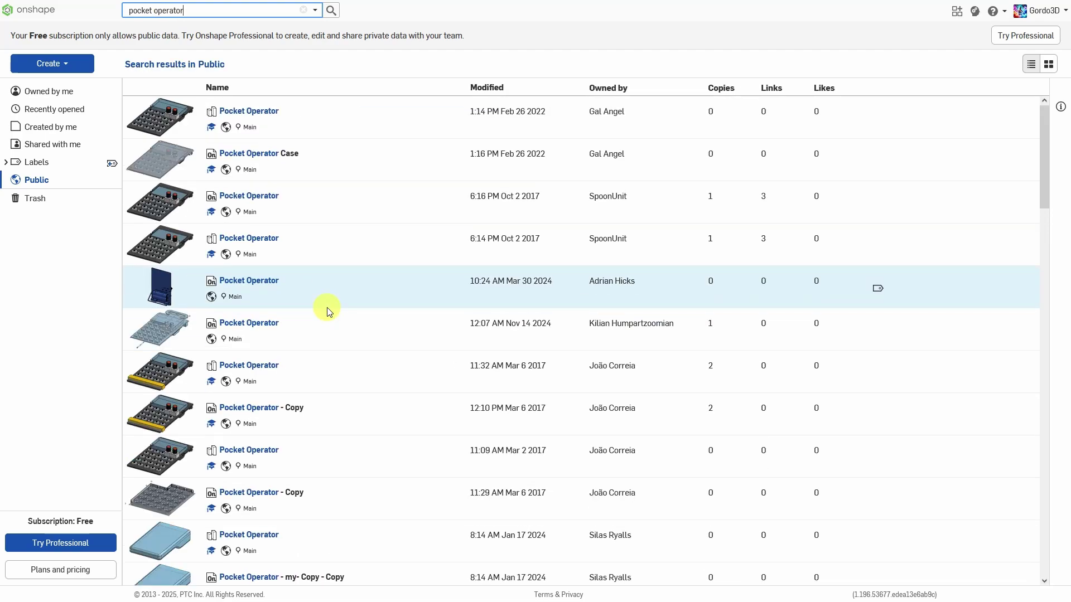
Find the Pocket Operator OP-1 Style Case Remix among the public results, view its details and open it
{"action": "scroll", "coordinate": [328, 312], "scroll_direction": "down", "scroll_amount": 15}
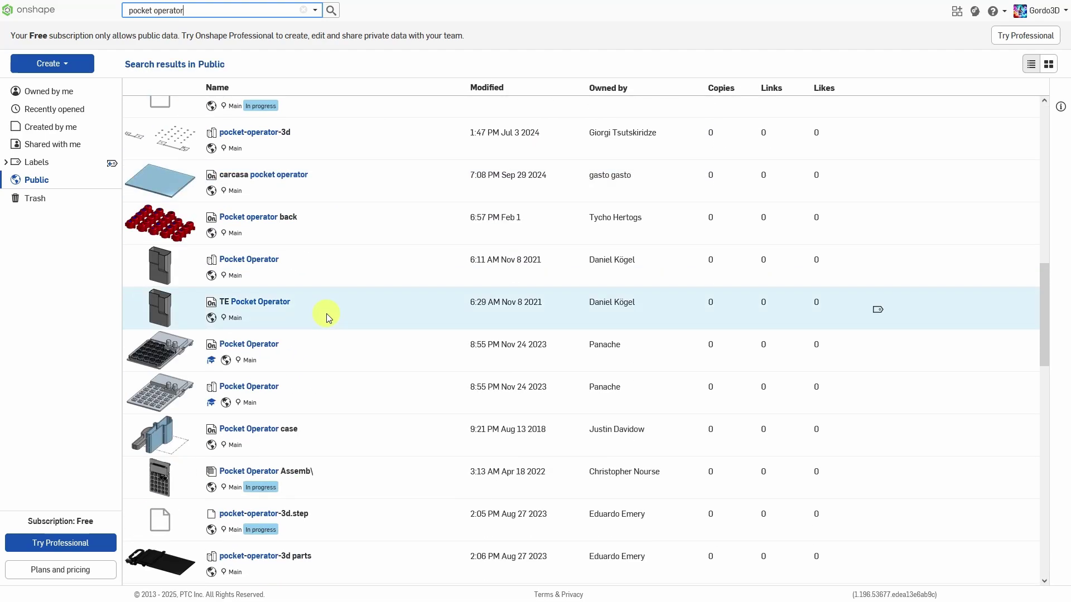
{"action": "scroll", "coordinate": [314, 323], "scroll_direction": "down", "scroll_amount": 6}
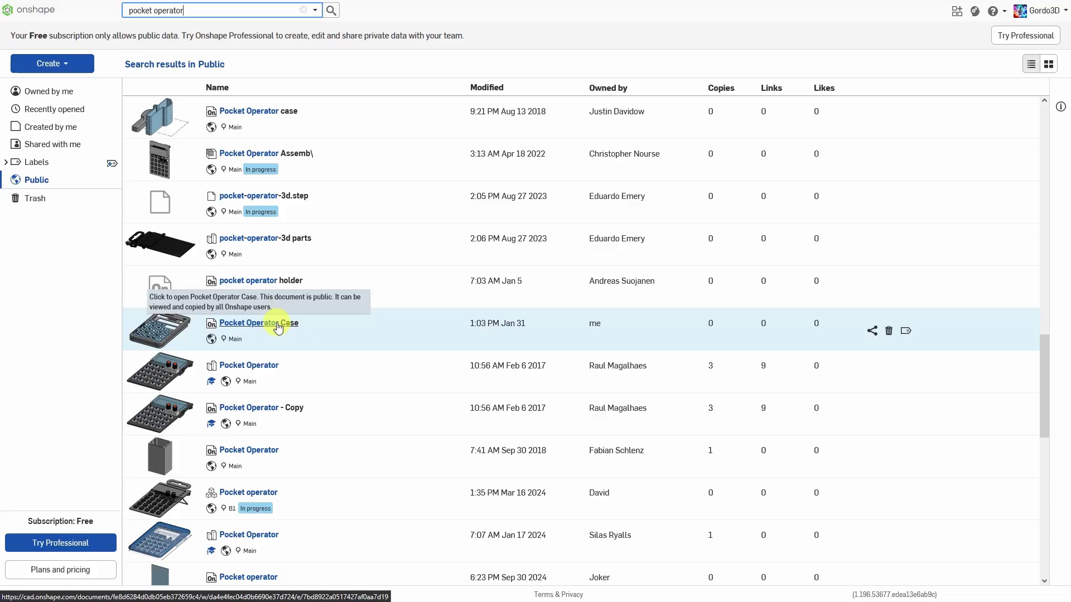
{"action": "scroll", "coordinate": [277, 328], "scroll_direction": "down", "scroll_amount": 5}
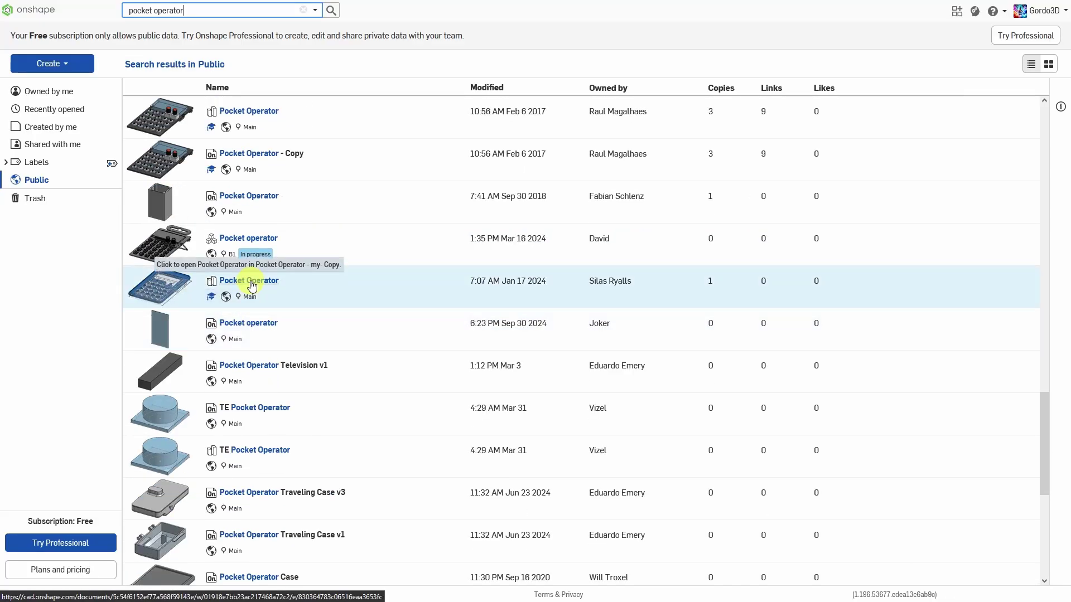
{"action": "scroll", "coordinate": [328, 296], "scroll_direction": "down", "scroll_amount": 4}
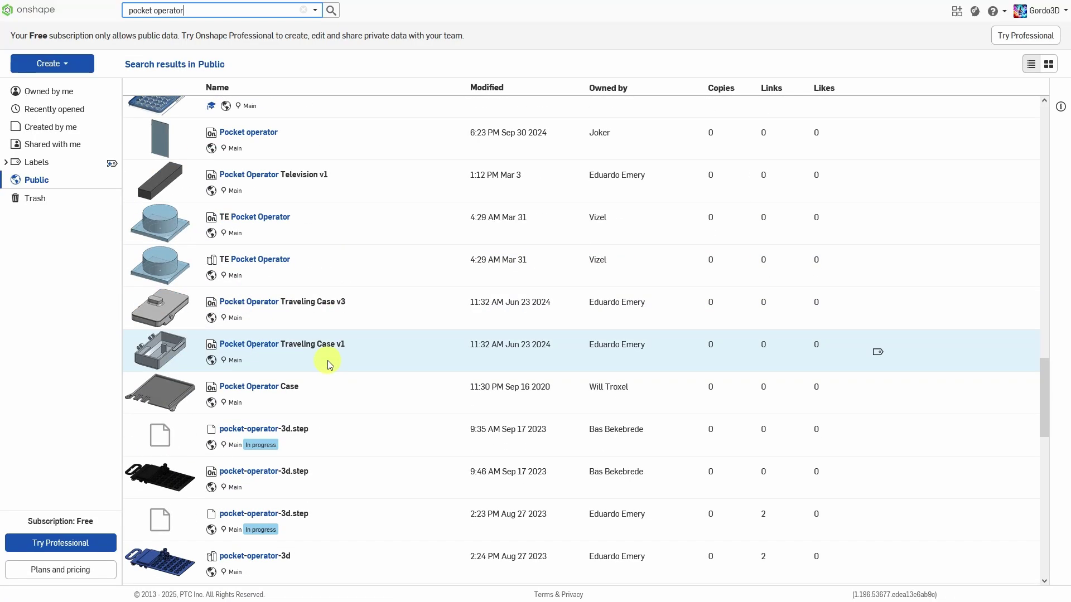
{"action": "scroll", "coordinate": [327, 360], "scroll_direction": "down", "scroll_amount": 8}
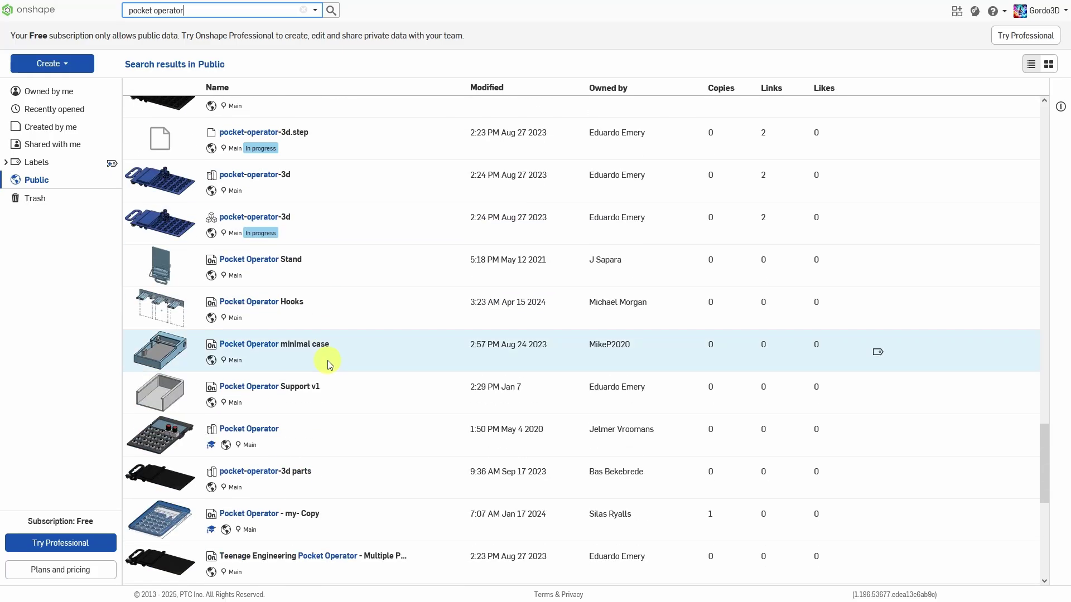
{"action": "scroll", "coordinate": [326, 360], "scroll_direction": "down", "scroll_amount": 7}
{"action": "scroll", "coordinate": [327, 360], "scroll_direction": "down", "scroll_amount": 2}
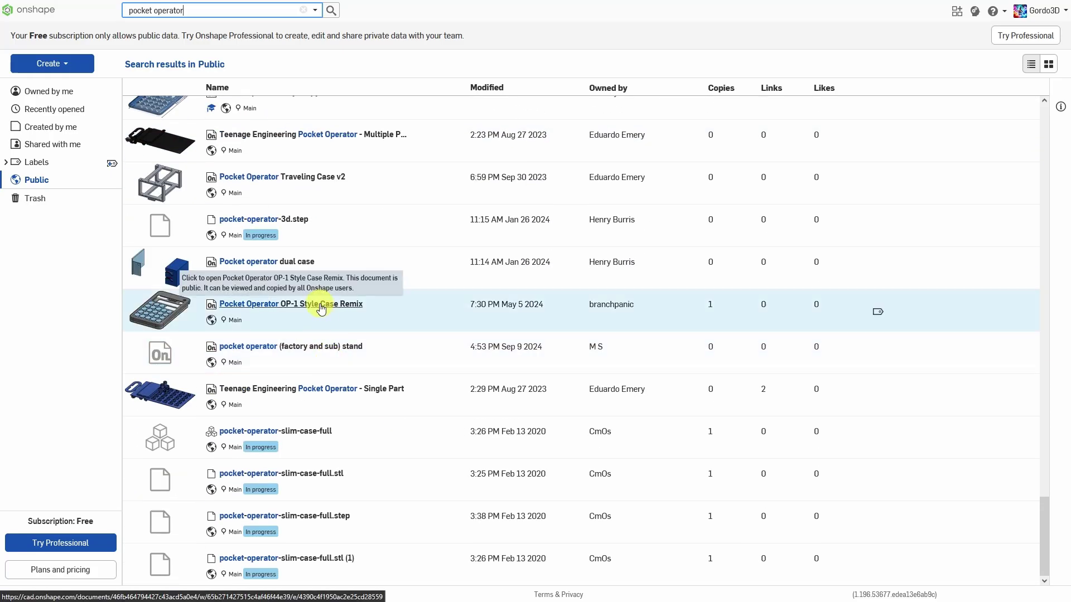
{"action": "left_click", "coordinate": [877, 315]}
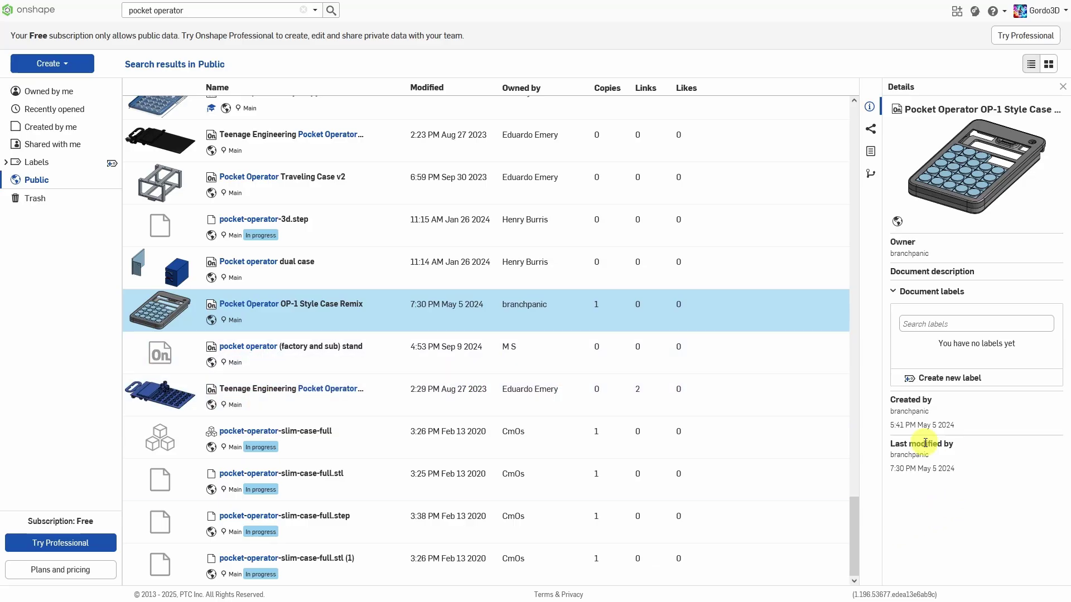
{"action": "left_click", "coordinate": [290, 306]}
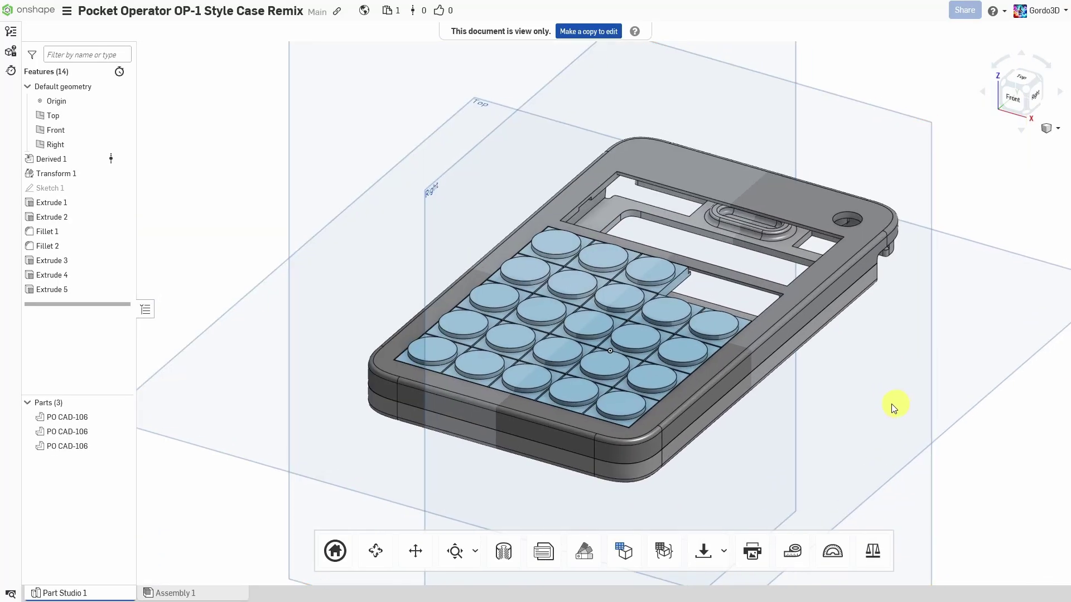
Copy the view-only case workspace to a new document named "PO-33 Case" in the Owned by me location
{"action": "middle_click_drag", "start_coordinate": [891, 404], "coordinate": [798, 366]}
{"action": "right_click_drag", "start_coordinate": [798, 366], "coordinate": [526, 372]}
{"action": "left_click", "coordinate": [1024, 102]}
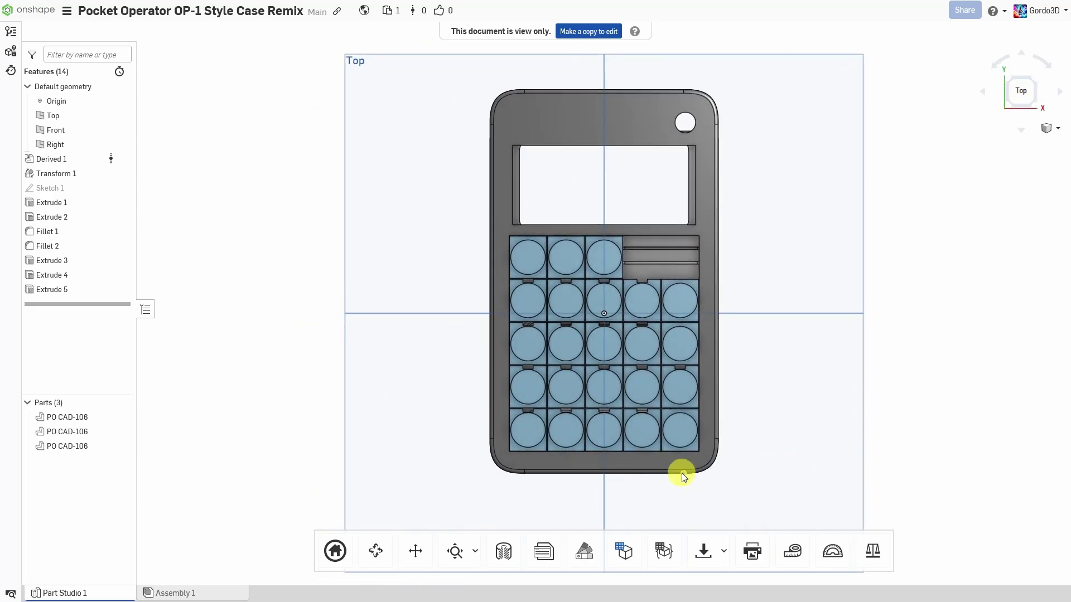
{"action": "left_click", "coordinate": [602, 33]}
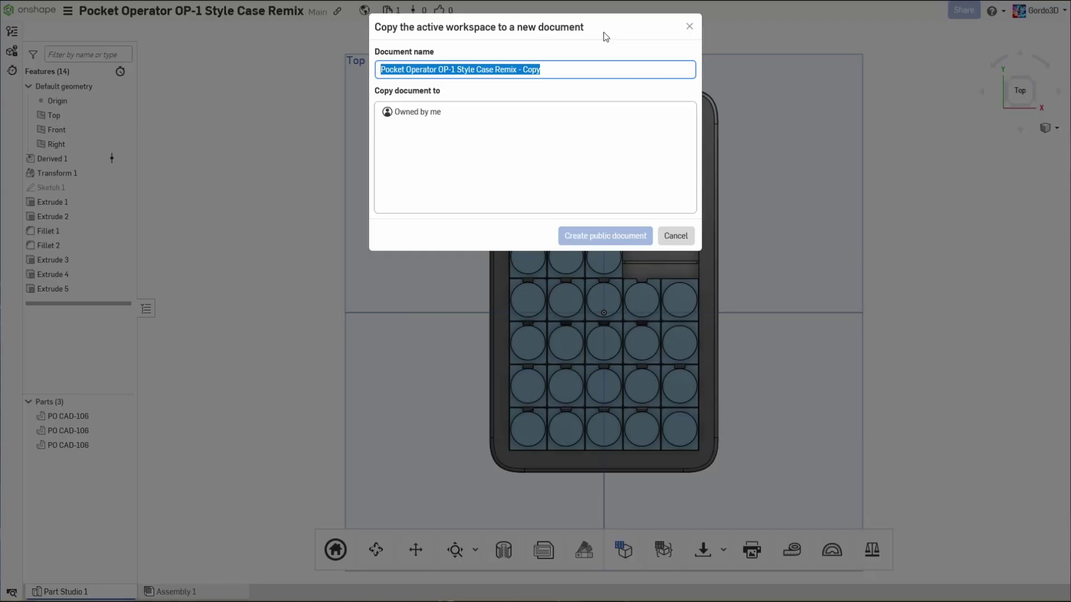
{"action": "type", "text": "Po"}
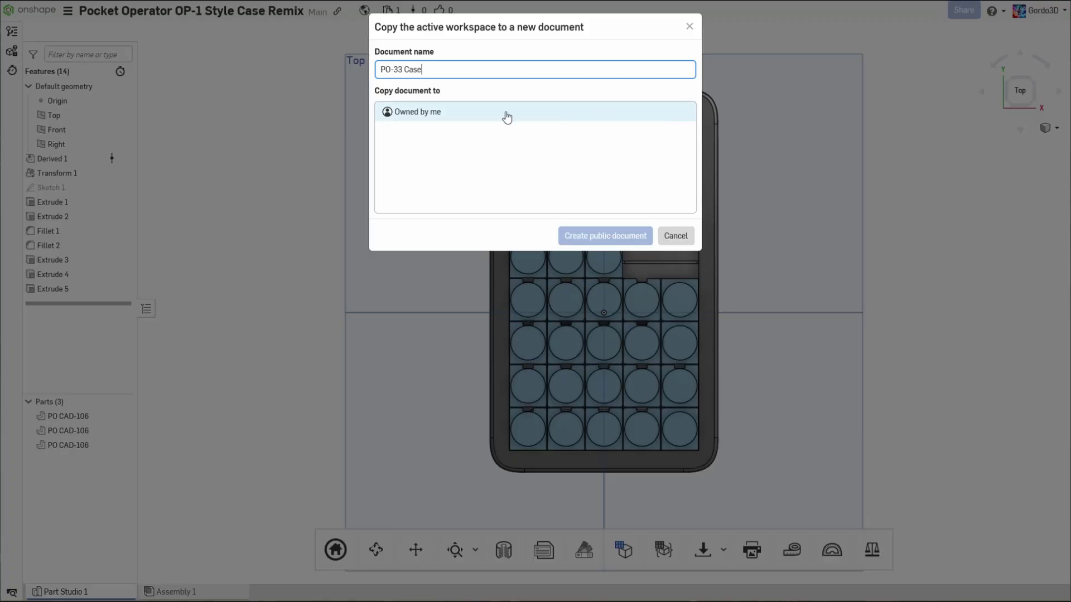
{"action": "left_click", "coordinate": [428, 118]}
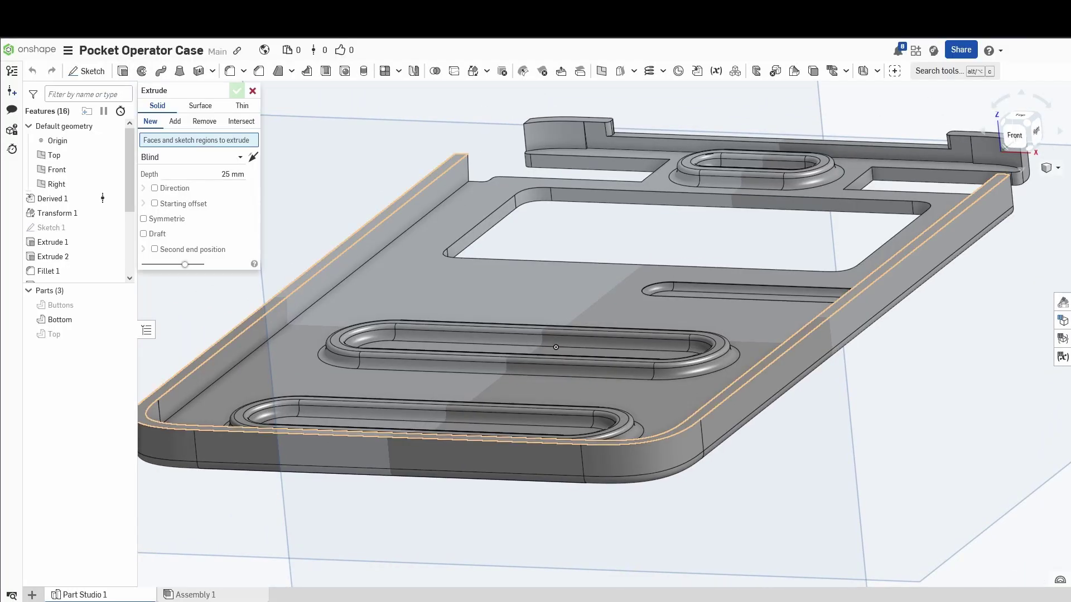
Extrude the upper rim faces of the Bottom part by 0.5 mm, adding the material to that part
{"action": "right_click_drag", "start_coordinate": [608, 312], "coordinate": [600, 250]}
{"action": "left_click", "coordinate": [586, 251]}
{"action": "left_click", "coordinate": [987, 260]}
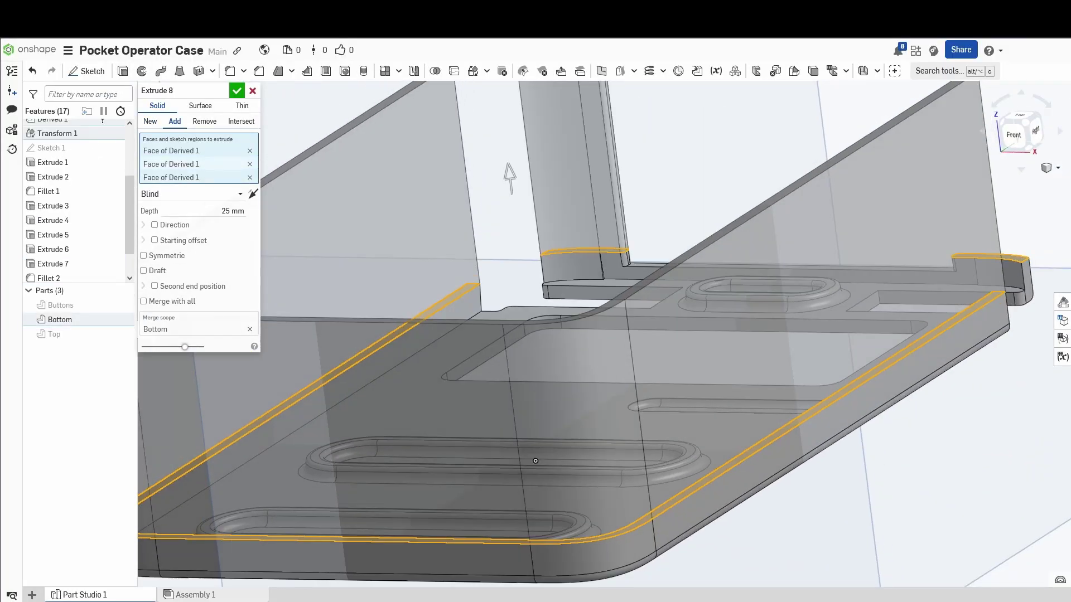
{"action": "right_click_drag", "start_coordinate": [981, 262], "coordinate": [985, 227]}
{"action": "key", "text": "Tab"}
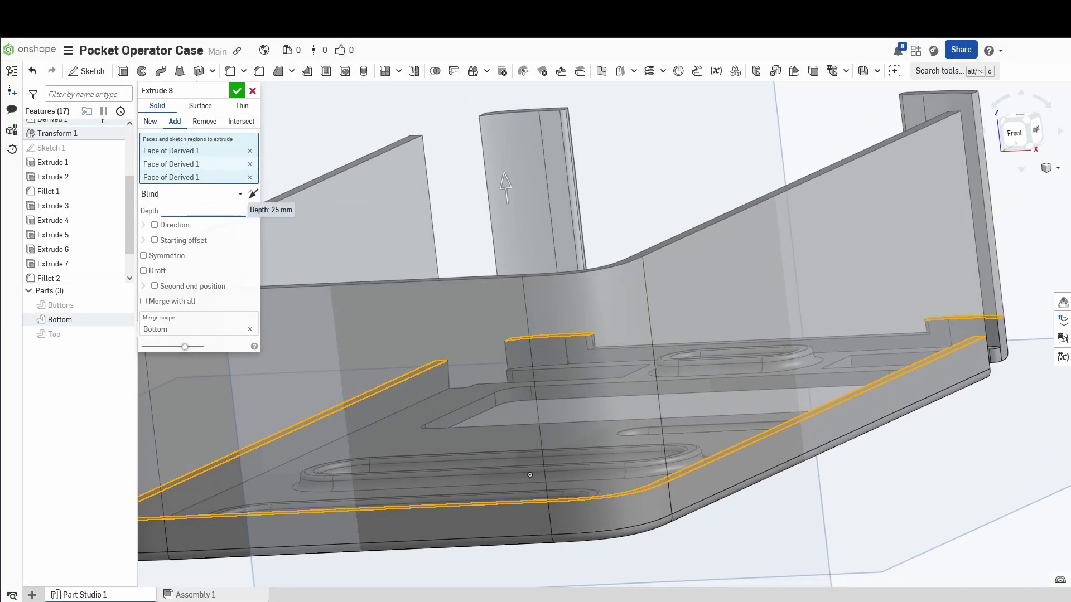
{"action": "type", "text": ".5"}
{"action": "key", "text": "Return"}
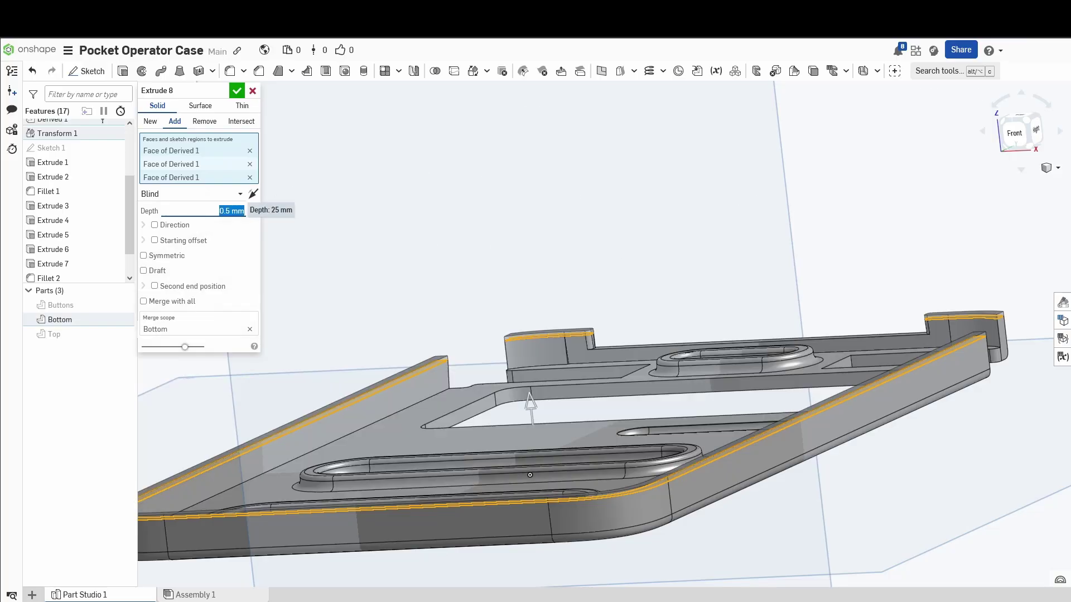
{"action": "key", "text": "Return"}
Show the Top part to check how it meets the Bottom part, and hide the Bottom part
{"action": "right_click_drag", "start_coordinate": [529, 475], "coordinate": [893, 360]}
{"action": "left_click", "coordinate": [115, 320]}
{"action": "left_click", "coordinate": [115, 306]}
{"action": "left_click", "coordinate": [124, 334]}
{"action": "middle_click_drag", "start_coordinate": [767, 362], "coordinate": [630, 425]}
{"action": "scroll", "coordinate": [78, 223], "scroll_direction": "down", "scroll_amount": 2}
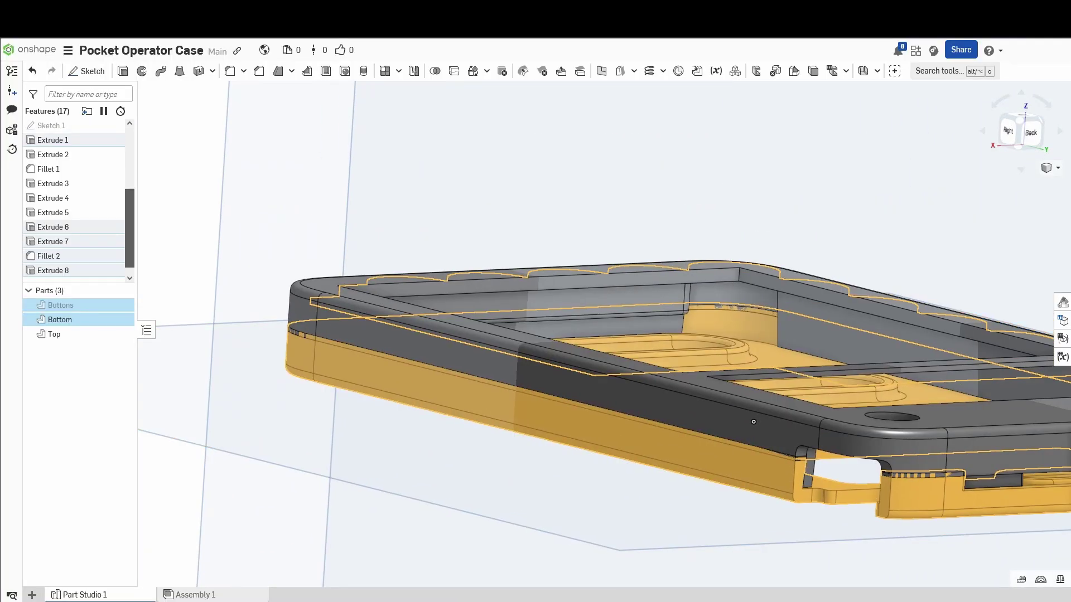
{"action": "scroll", "coordinate": [631, 425], "scroll_direction": "down", "scroll_amount": 1}
{"action": "left_click", "coordinate": [124, 320]}
Extrude the underside rim faces of the Top part, adding the material to that part
{"action": "right_click_drag", "start_coordinate": [357, 379], "coordinate": [368, 307]}
{"action": "left_click", "coordinate": [123, 71]}
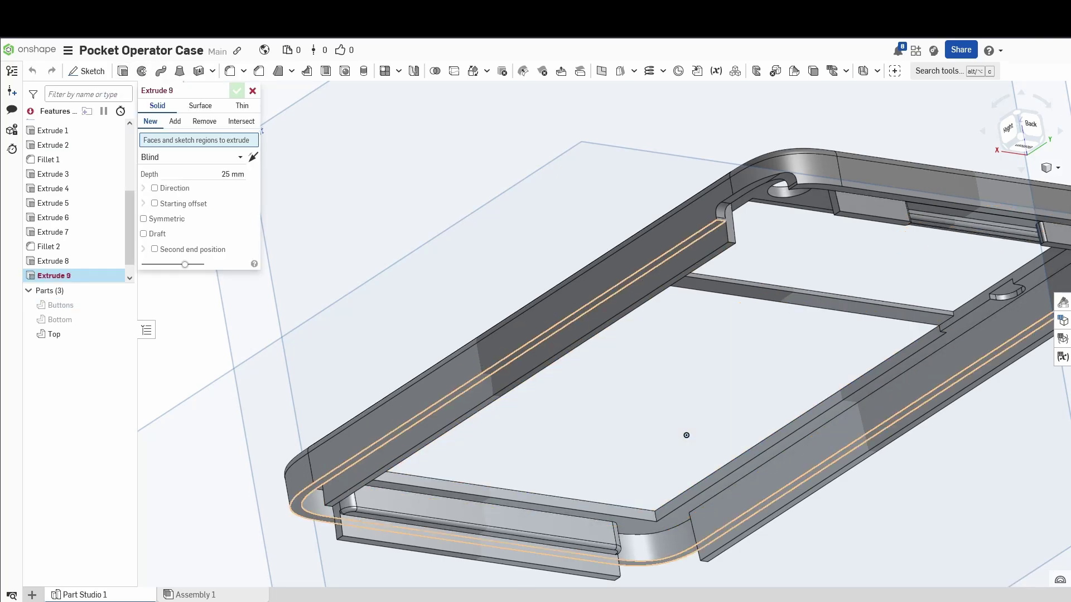
{"action": "left_click", "coordinate": [698, 237]}
{"action": "left_click", "coordinate": [837, 190]}
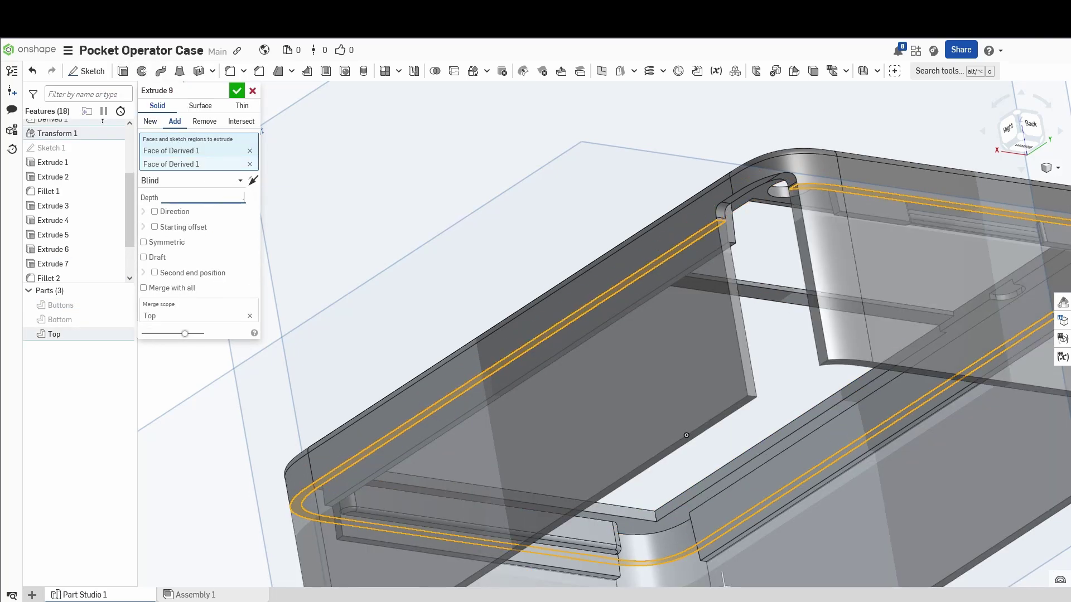
{"action": "key", "text": "Return"}
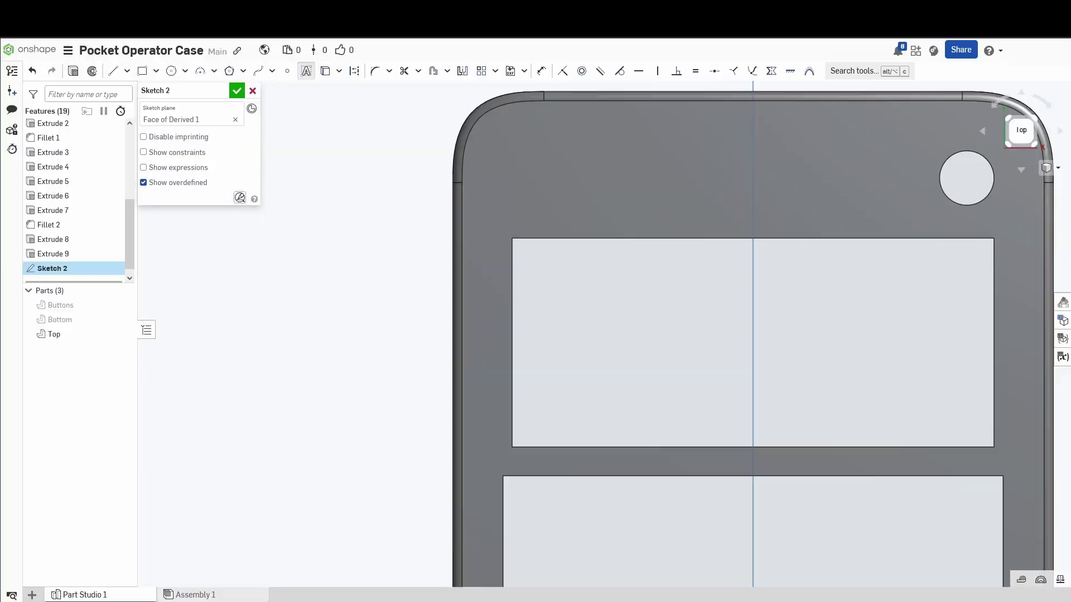
Place the sketch text "PO-33 KO" on the Top face above the screen opening and change its font
{"action": "left_click", "coordinate": [686, 208]}
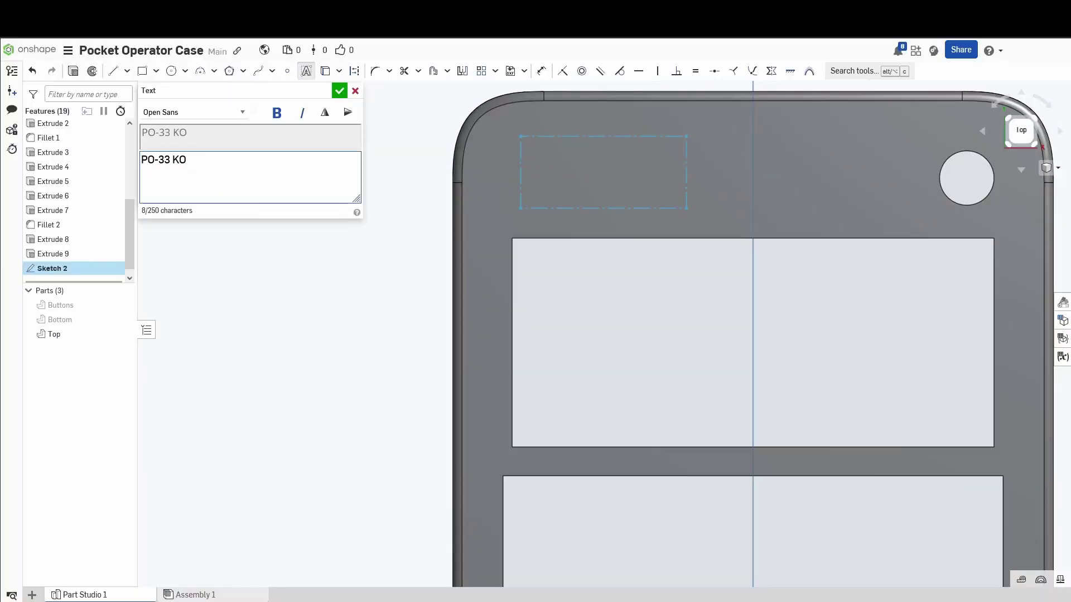
{"action": "left_click", "coordinate": [193, 112]}
{"action": "left_click", "coordinate": [162, 444]}
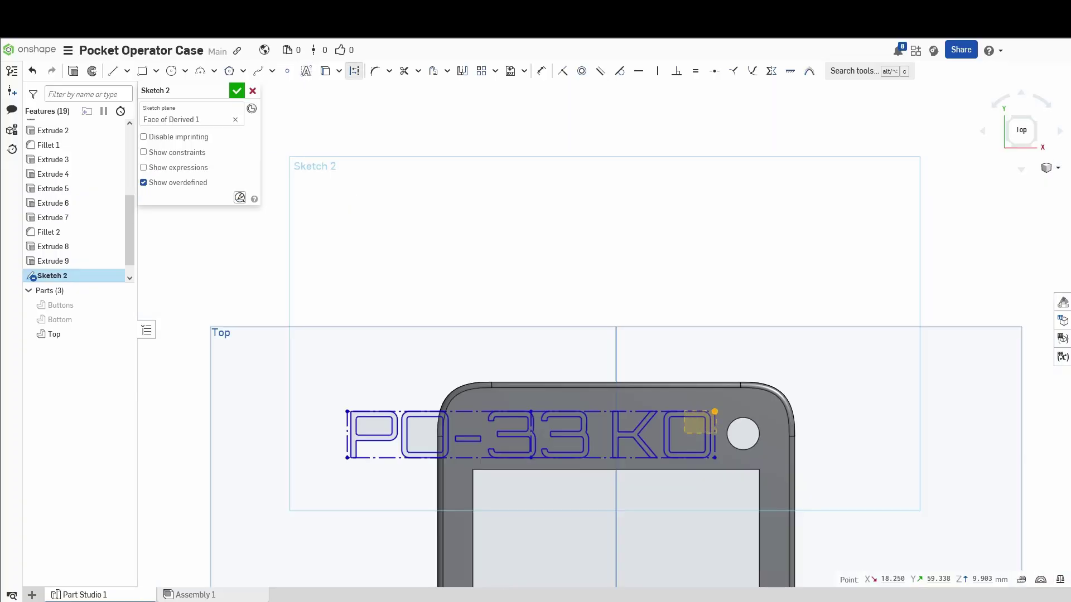
Shrink the PO-33 KO text to fit between the case edge and the round hole above the screen opening, and finish the sketch
{"action": "left_click_drag", "start_coordinate": [714, 411], "coordinate": [497, 439]}
{"action": "left_click_drag", "start_coordinate": [354, 458], "coordinate": [463, 443]}
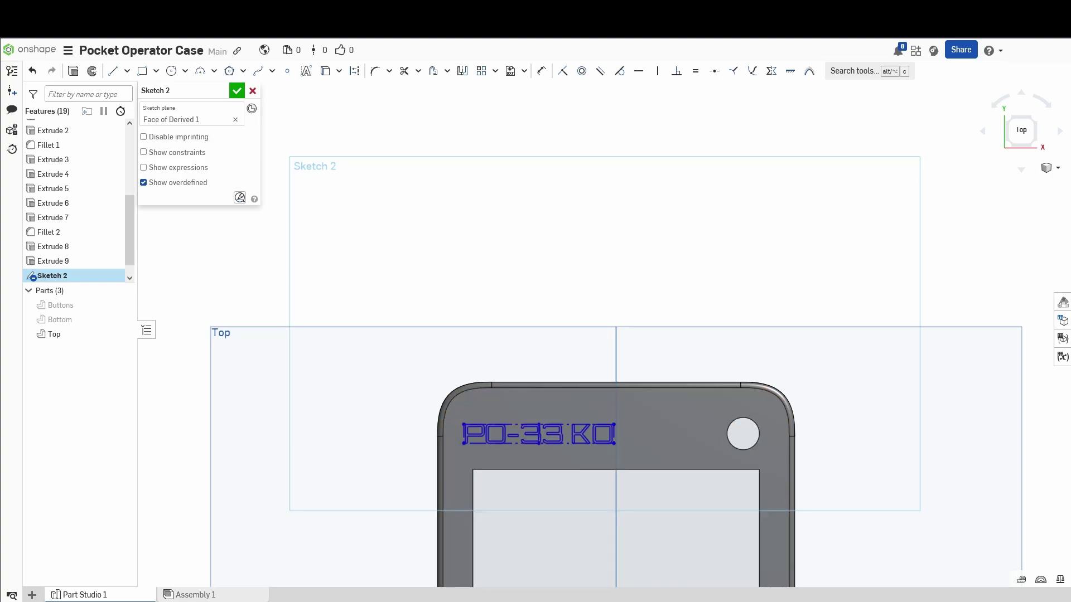
{"action": "middle_click_drag", "start_coordinate": [557, 463], "coordinate": [502, 375]}
{"action": "scroll", "coordinate": [419, 350], "scroll_direction": "up", "scroll_amount": 5}
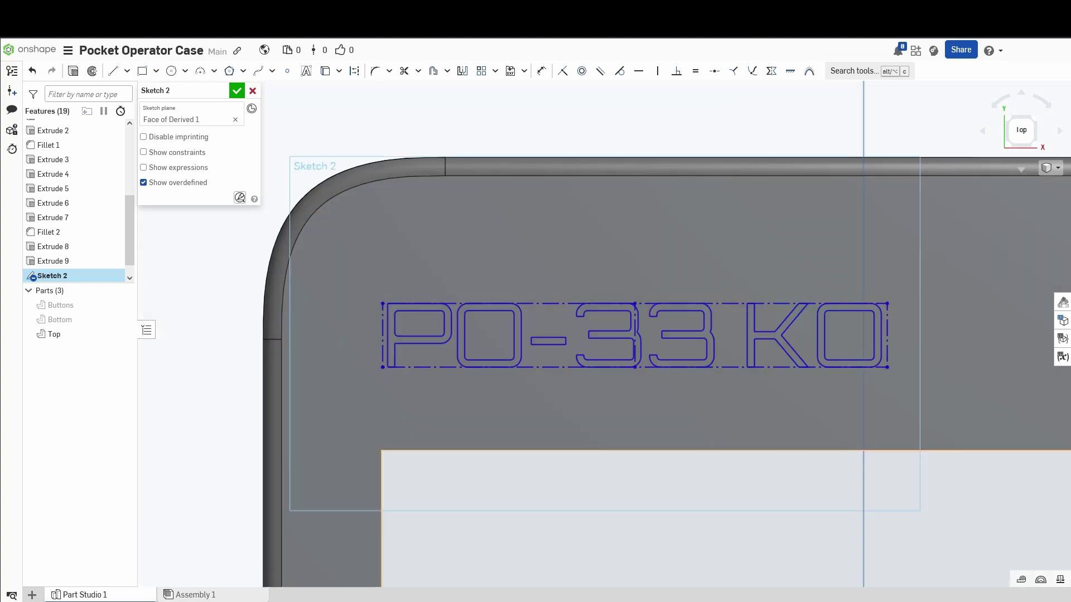
{"action": "scroll", "coordinate": [549, 502], "scroll_direction": "down", "scroll_amount": 5}
{"action": "middle_click_drag", "start_coordinate": [549, 502], "coordinate": [430, 348]}
{"action": "left_click", "coordinate": [237, 91]}
Set up an extrusion of all the character regions of the PO-33 KO sketch text
{"action": "right_click_drag", "start_coordinate": [625, 424], "coordinate": [547, 285]}
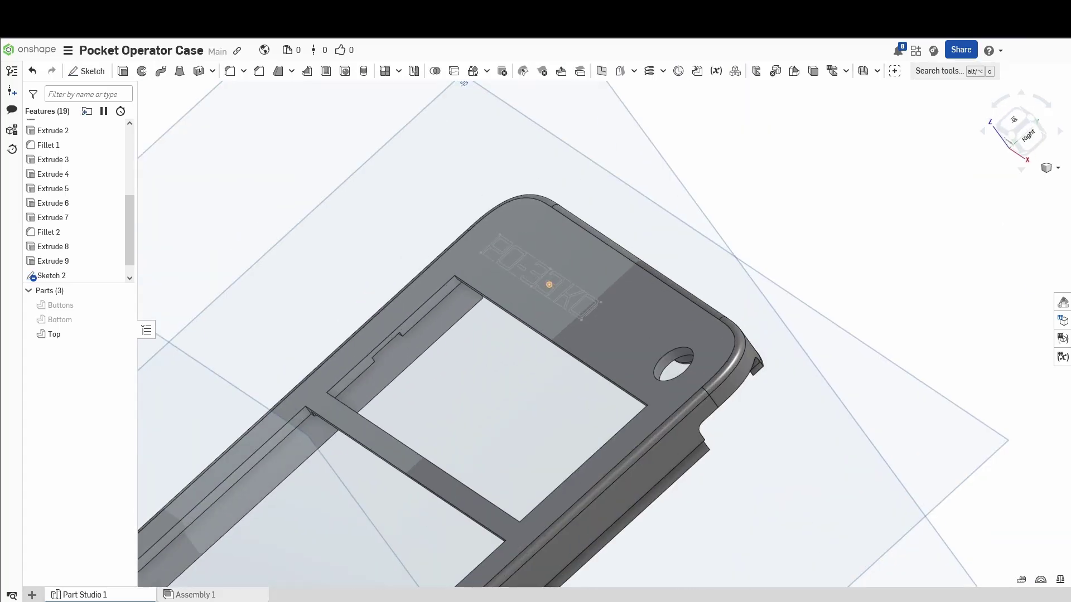
{"action": "scroll", "coordinate": [547, 284], "scroll_direction": "up", "scroll_amount": 4}
{"action": "key", "text": "shift+e"}
{"action": "scroll", "coordinate": [585, 389], "scroll_direction": "up", "scroll_amount": 5}
{"action": "left_click", "coordinate": [587, 390]}
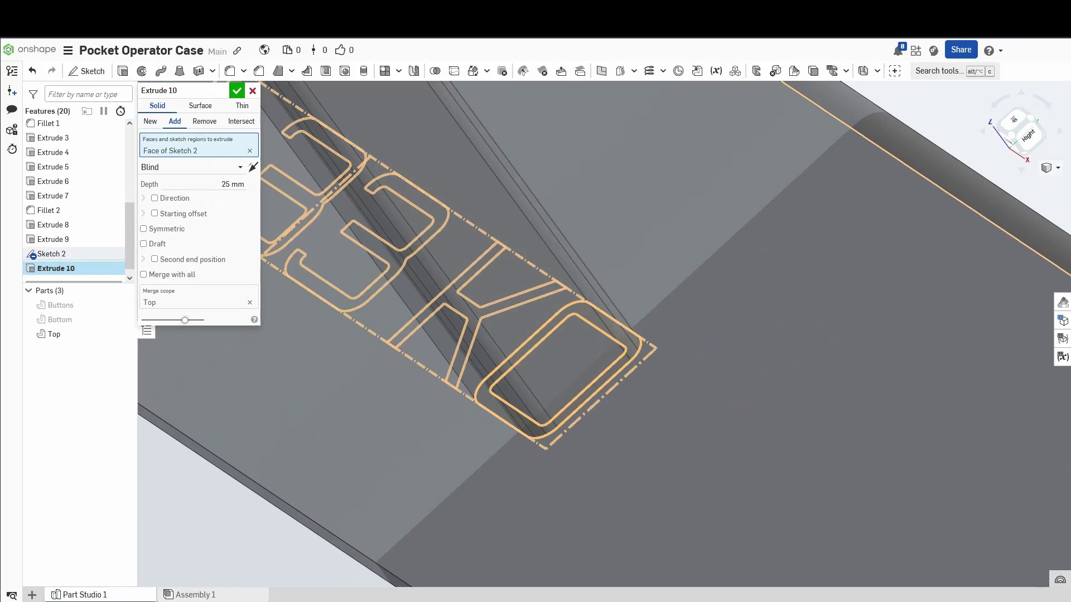
{"action": "left_click", "coordinate": [587, 390]}
{"action": "mouse_move", "coordinate": [591, 413]}
{"action": "right_mouse_down"}
{"action": "mouse_move", "coordinate": [641, 335]}
{"action": "mouse_move", "coordinate": [725, 402]}
{"action": "right_mouse_up"}
{"action": "left_click", "coordinate": [581, 293]}
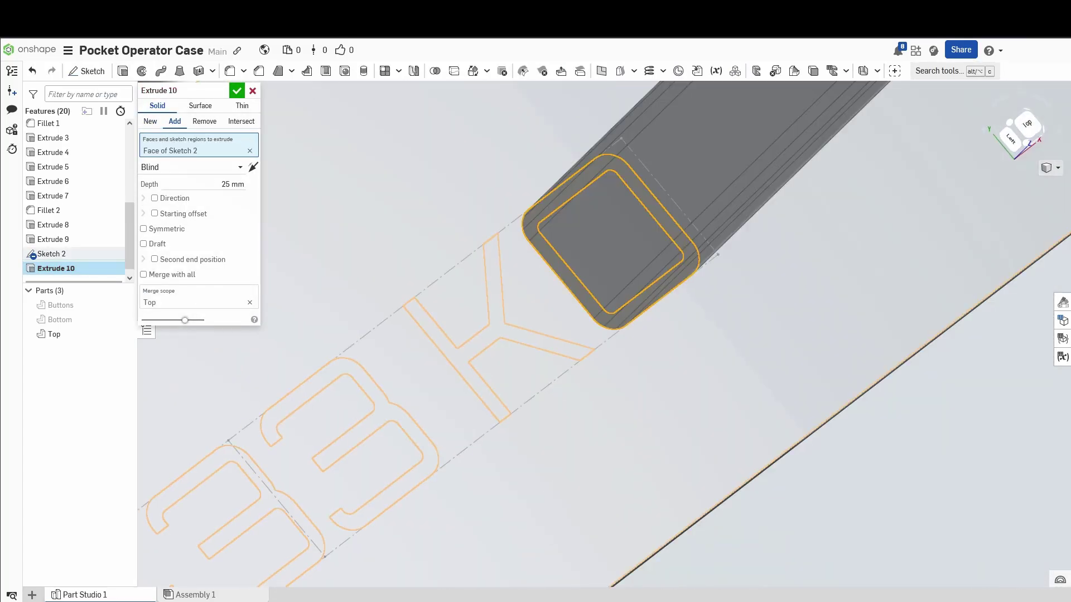
{"action": "left_click", "coordinate": [496, 330]}
{"action": "middle_click_drag", "start_coordinate": [392, 411], "coordinate": [488, 224]}
{"action": "left_click", "coordinate": [481, 227]}
{"action": "middle_click_drag", "start_coordinate": [357, 412], "coordinate": [676, 188]}
{"action": "left_click", "coordinate": [692, 171]}
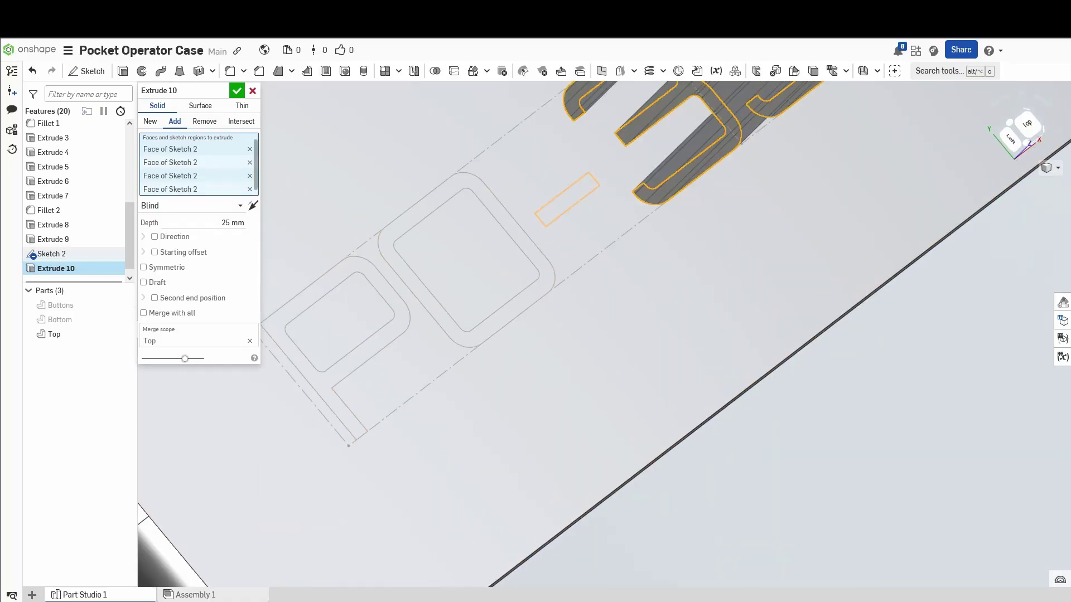
{"action": "left_click", "coordinate": [566, 200]}
{"action": "left_click", "coordinate": [512, 228]}
{"action": "left_click", "coordinate": [384, 289]}
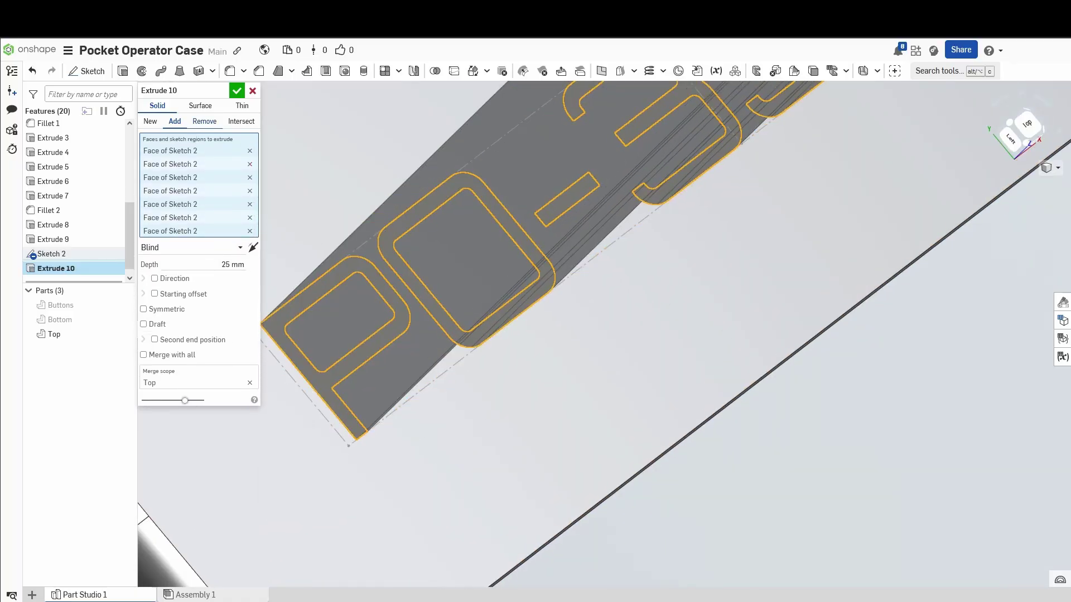
Change the text extrusion to remove material from the Top part, and accept it
{"action": "left_click", "coordinate": [205, 121]}
{"action": "scroll", "coordinate": [581, 263], "scroll_direction": "down", "scroll_amount": 5}
{"action": "right_click_drag", "start_coordinate": [614, 346], "coordinate": [435, 235]}
{"action": "left_click", "coordinate": [237, 91]}
Open a section view of the Top part and shift the cutting plane to about -39.1 mm, through the engraved text
{"action": "left_click", "coordinate": [1051, 168]}
{"action": "left_click", "coordinate": [994, 333]}
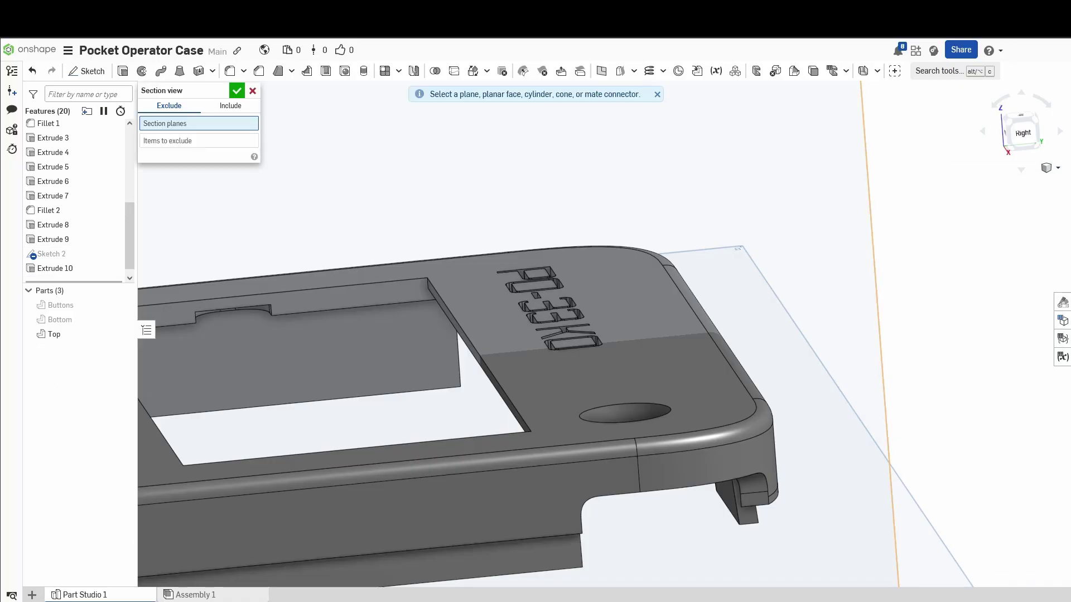
{"action": "scroll", "coordinate": [898, 382], "scroll_direction": "down", "scroll_amount": 5}
{"action": "right_click_drag", "start_coordinate": [889, 385], "coordinate": [878, 399]}
{"action": "left_click", "coordinate": [526, 473]}
{"action": "left_click_drag", "start_coordinate": [526, 477], "coordinate": [511, 409]}
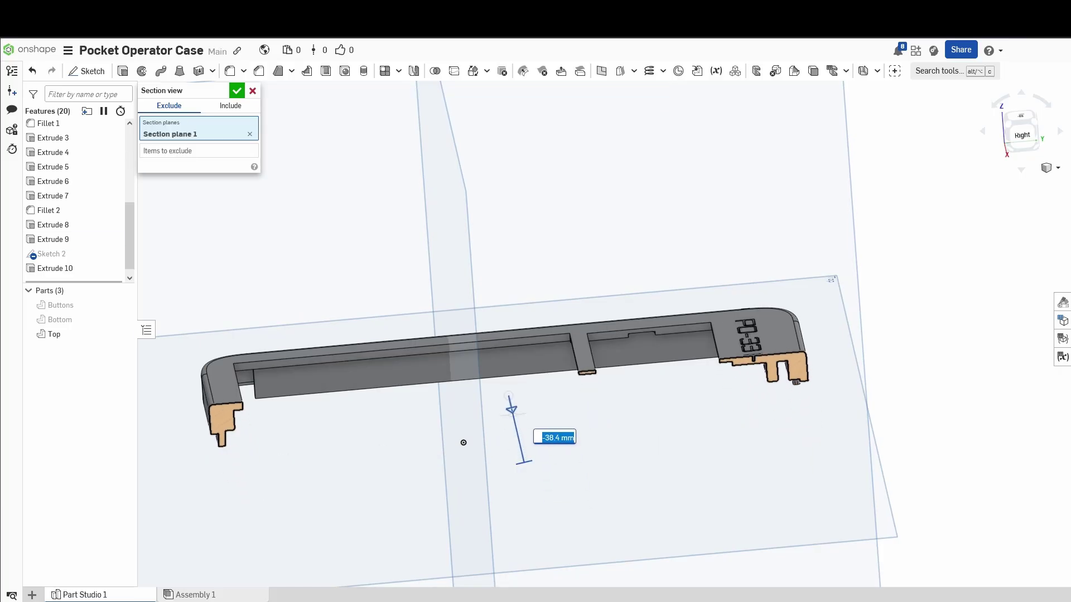
{"action": "scroll", "coordinate": [775, 329], "scroll_direction": "up", "scroll_amount": 5}
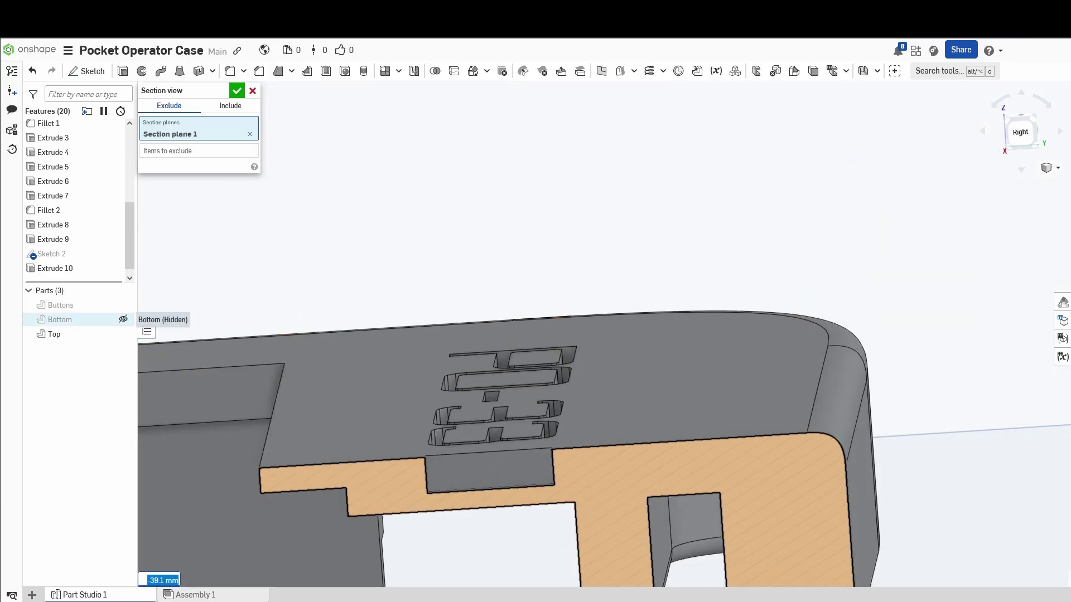
Set the depth of the text-engraving extrusion to 0.5 mm and accept it
{"action": "double_click", "coordinate": [56, 268]}
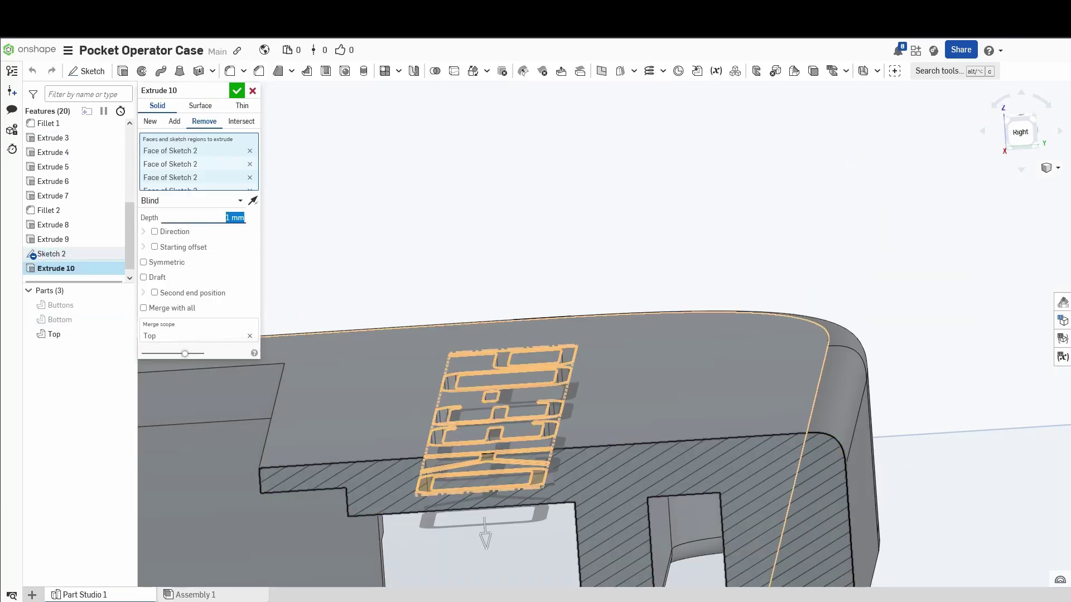
{"action": "type", "text": "0.18"}
{"action": "scroll", "coordinate": [604, 433], "scroll_direction": "down", "scroll_amount": 2}
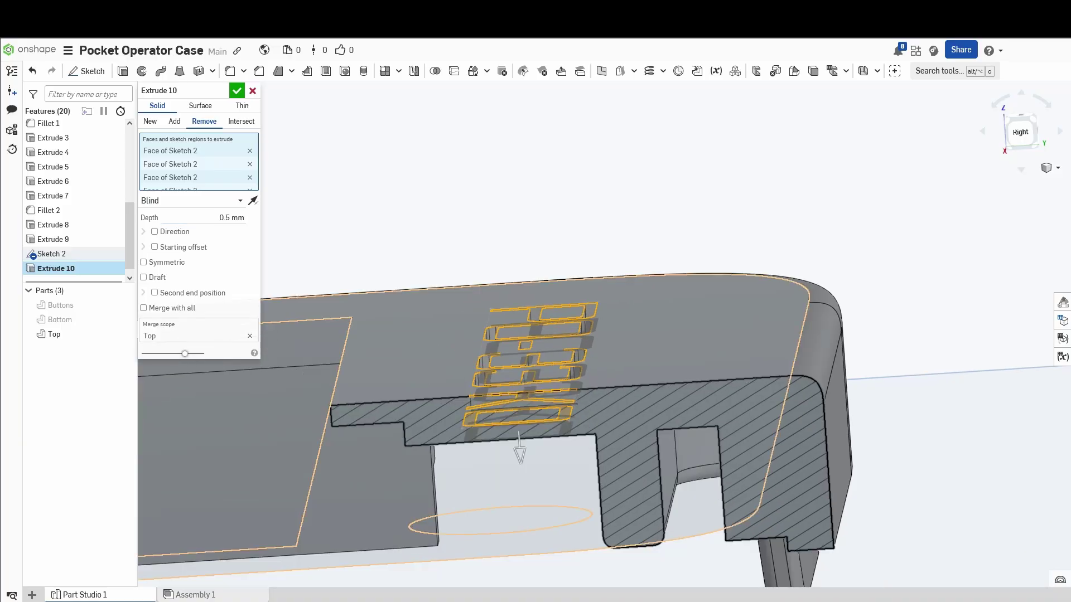
{"action": "key", "text": "Return"}
{"action": "key", "text": "Return"}
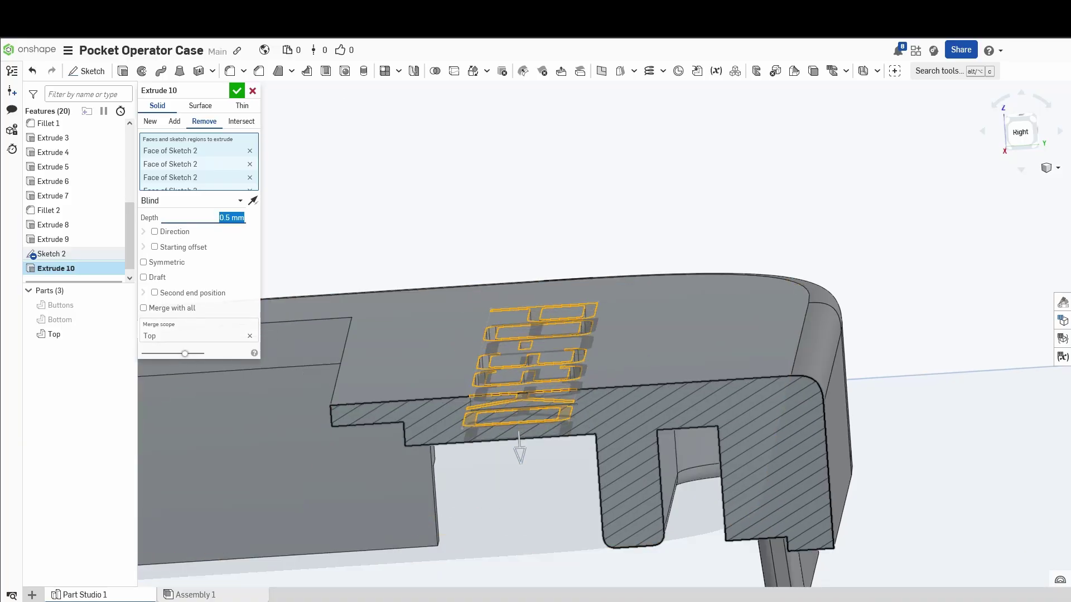
{"action": "key", "text": "Return"}
{"action": "scroll", "coordinate": [589, 343], "scroll_direction": "up", "scroll_amount": 3}
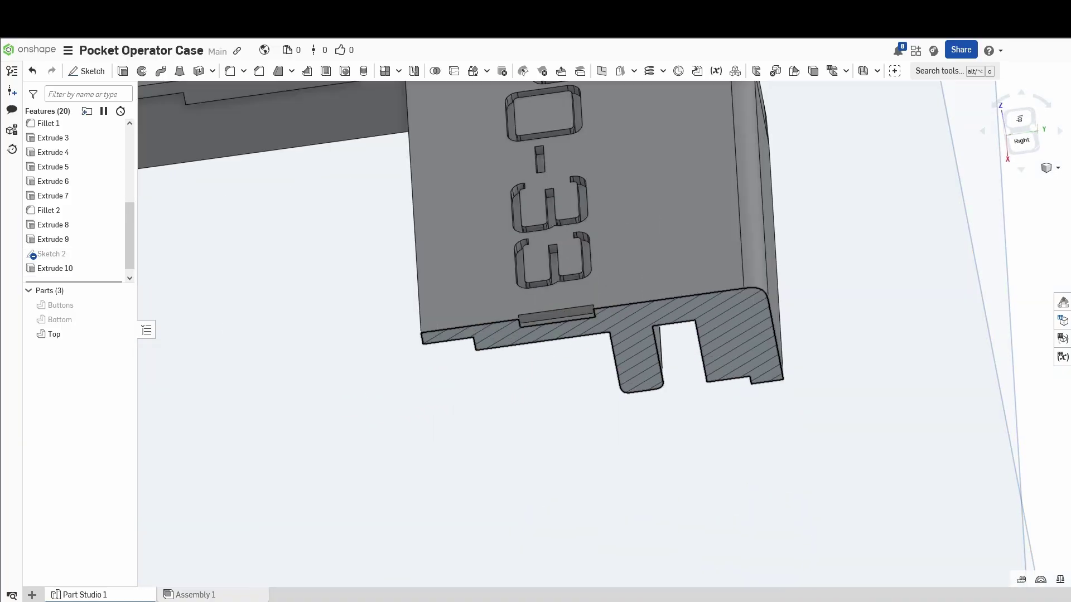
{"action": "left_click", "coordinate": [1057, 168]}
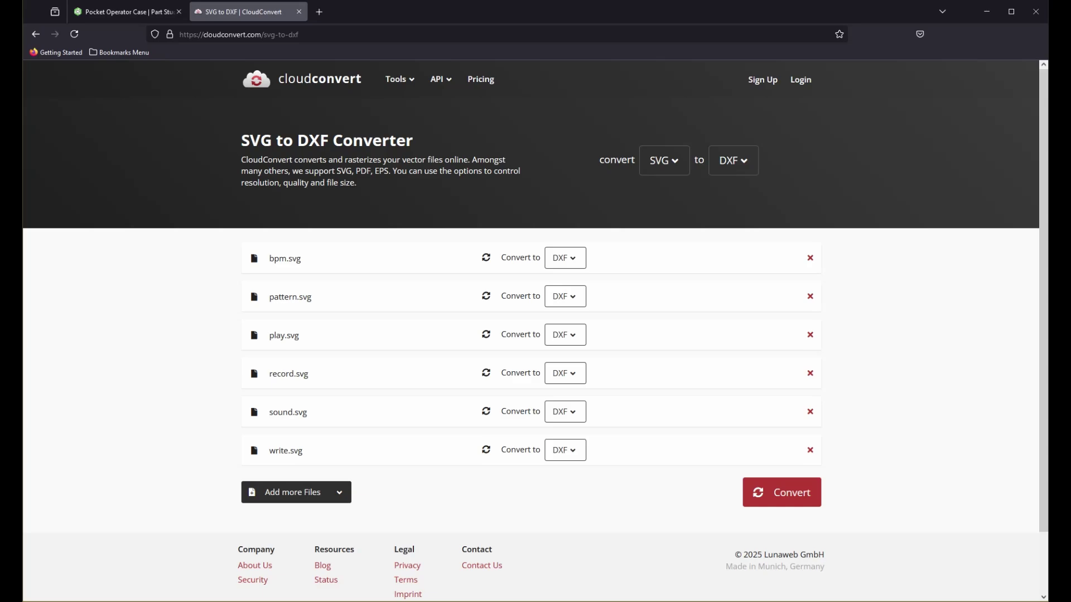
In CloudConvert, convert the six SVG icons to DXF and download the bpm, pattern, play and record files
{"action": "left_click", "coordinate": [781, 492]}
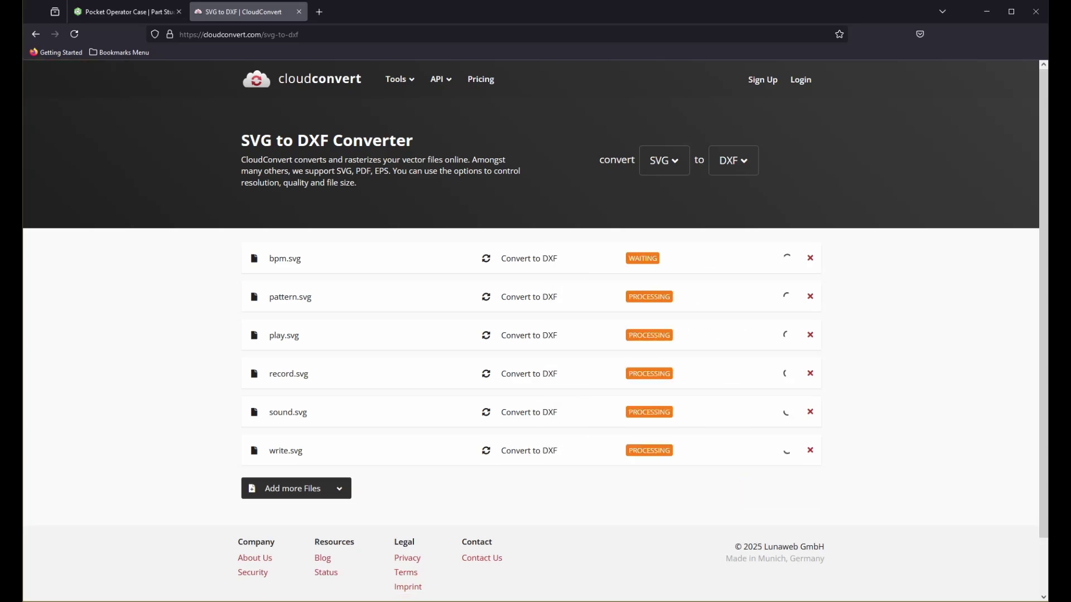
{"action": "left_click", "coordinate": [760, 257]}
{"action": "left_click", "coordinate": [761, 296]}
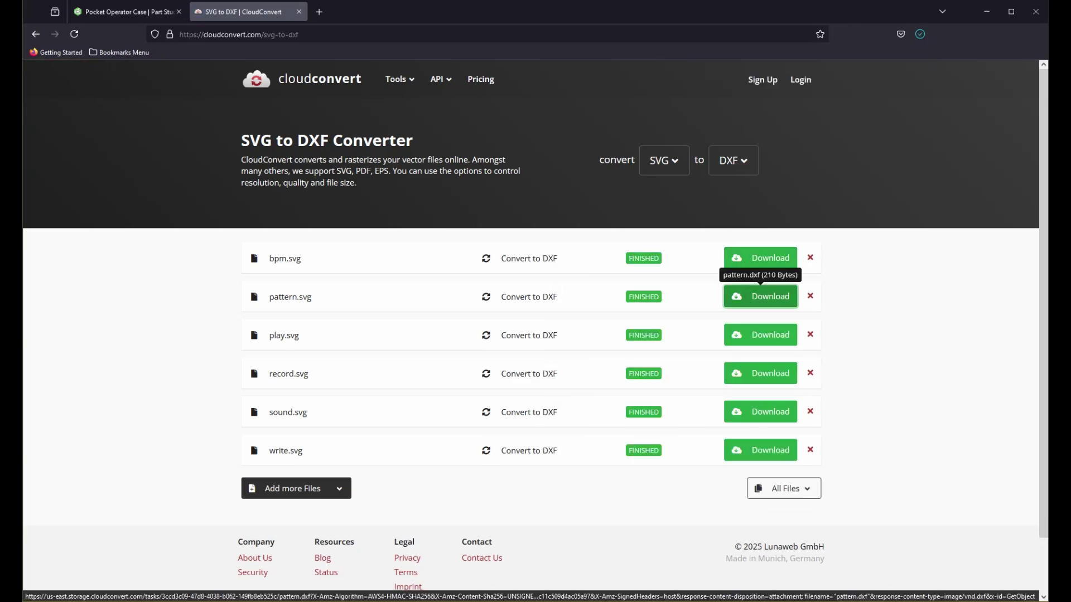
{"action": "left_click", "coordinate": [760, 335]}
{"action": "left_click", "coordinate": [760, 373]}
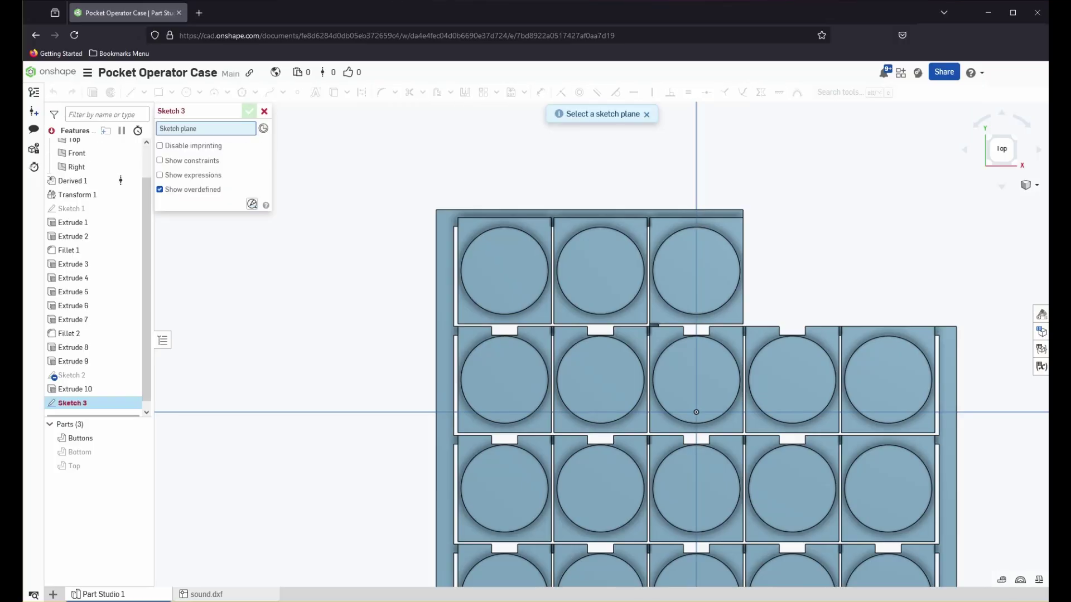
Place the new sketch on the first top-row button's face, import sound.dxf from the converted folder, and insert it in millimetres
{"action": "left_click", "coordinate": [505, 270]}
{"action": "left_click", "coordinate": [511, 93]}
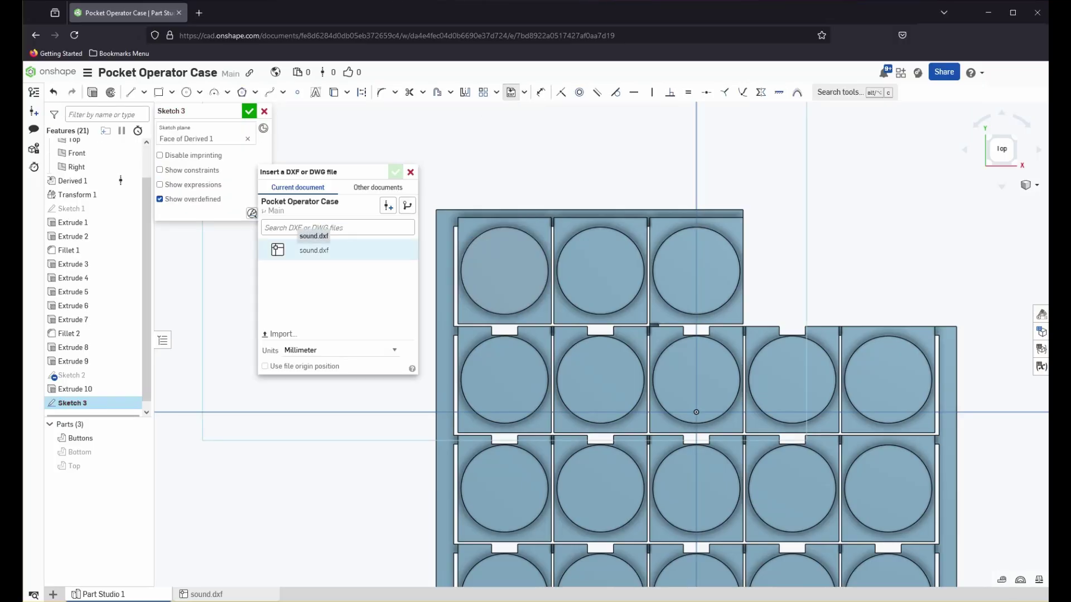
{"action": "left_click", "coordinate": [281, 334]}
{"action": "left_click", "coordinate": [254, 118]}
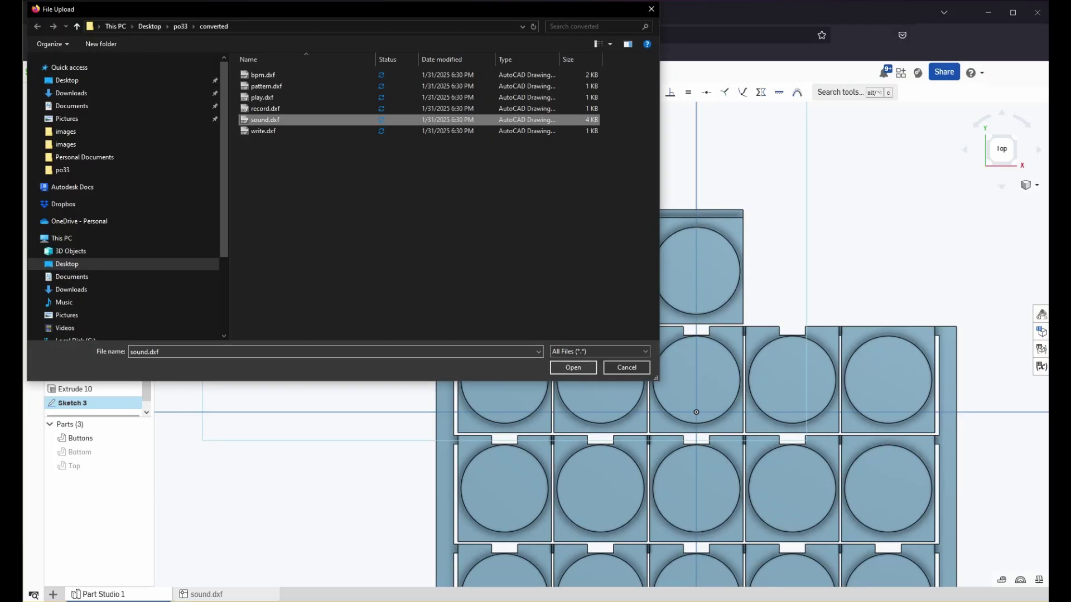
{"action": "left_click", "coordinate": [570, 366]}
{"action": "left_click", "coordinate": [318, 272]}
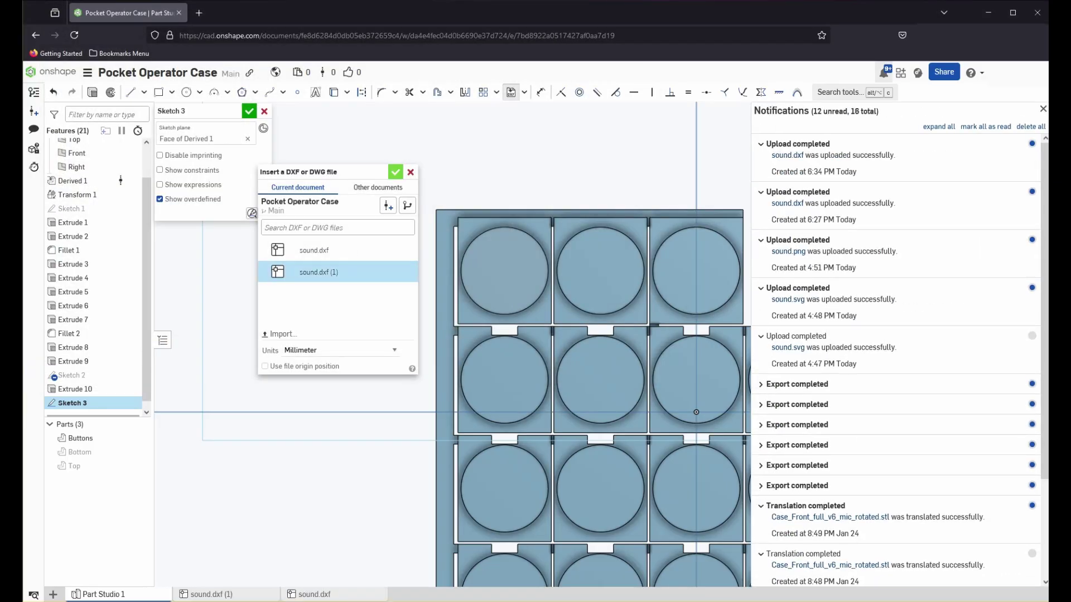
{"action": "left_click", "coordinate": [396, 172]}
{"action": "scroll", "coordinate": [551, 361], "scroll_direction": "down", "scroll_amount": 3}
{"action": "scroll", "coordinate": [699, 239], "scroll_direction": "down", "scroll_amount": 3}
{"action": "scroll", "coordinate": [662, 335], "scroll_direction": "up", "scroll_amount": 7}
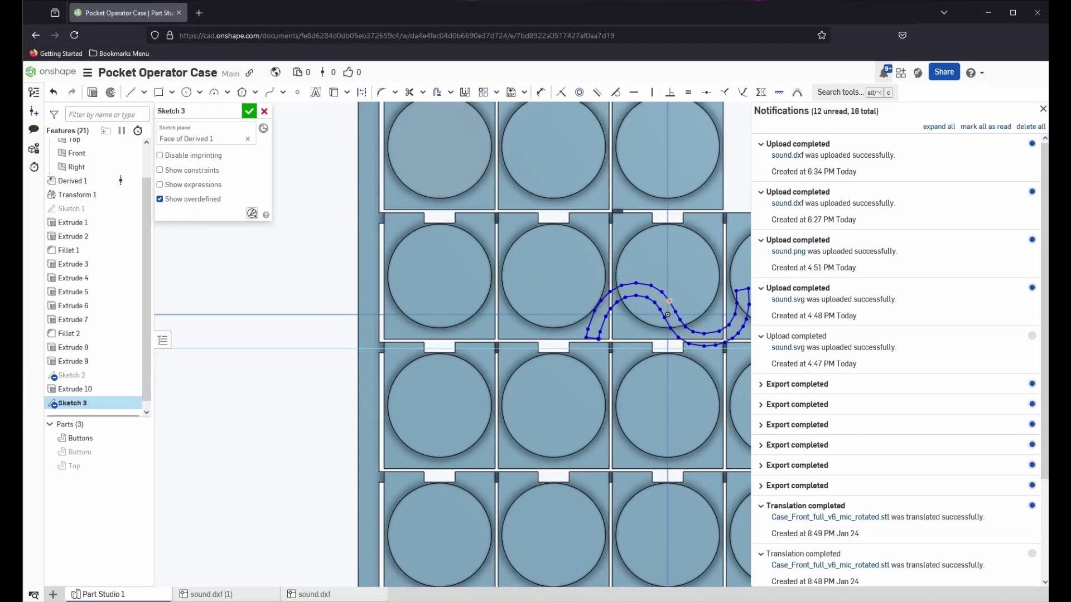
Select the entire imported wave outline and move it over the first button of the top row
{"action": "left_click_drag", "start_coordinate": [656, 288], "coordinate": [653, 250]}
{"action": "key", "text": "ctrl+z"}
{"action": "scroll", "coordinate": [190, 250], "scroll_direction": "down", "scroll_amount": 3}
{"action": "left_click_drag", "start_coordinate": [340, 134], "coordinate": [481, 314]}
{"action": "scroll", "coordinate": [451, 344], "scroll_direction": "up", "scroll_amount": 3}
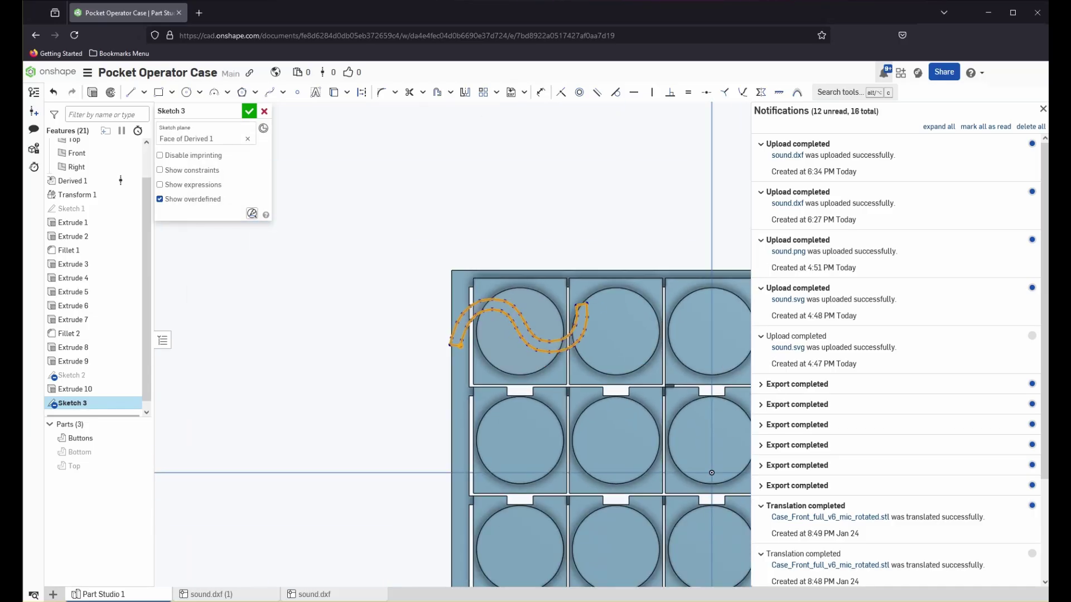
Scale the wave outline by about 0.49 and position it inside the first button's circle, and finish the sketch
{"action": "right_click", "coordinate": [518, 333]}
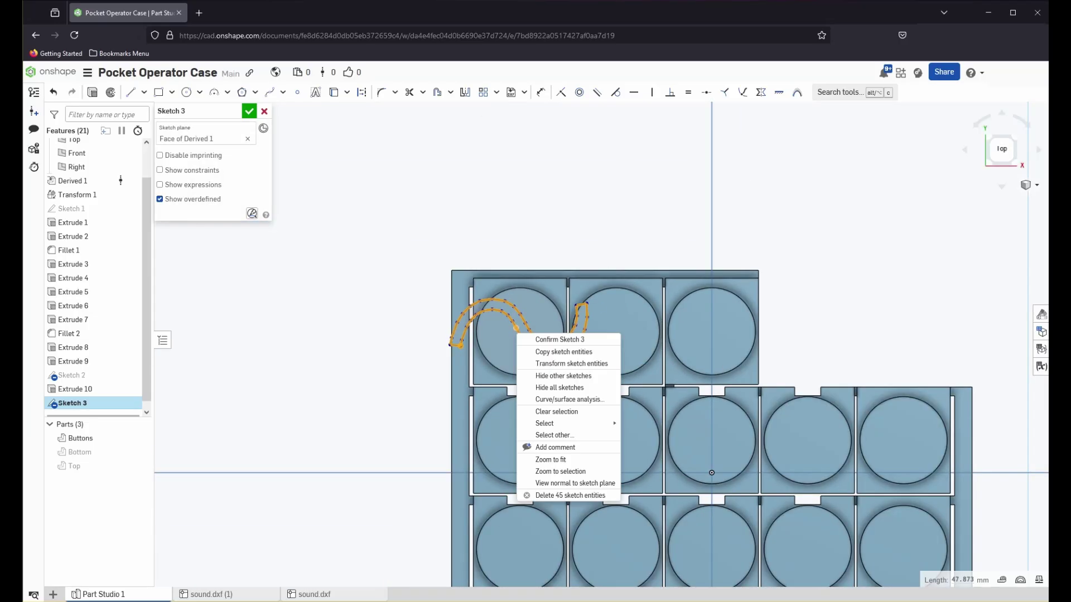
{"action": "left_click", "coordinate": [569, 364]}
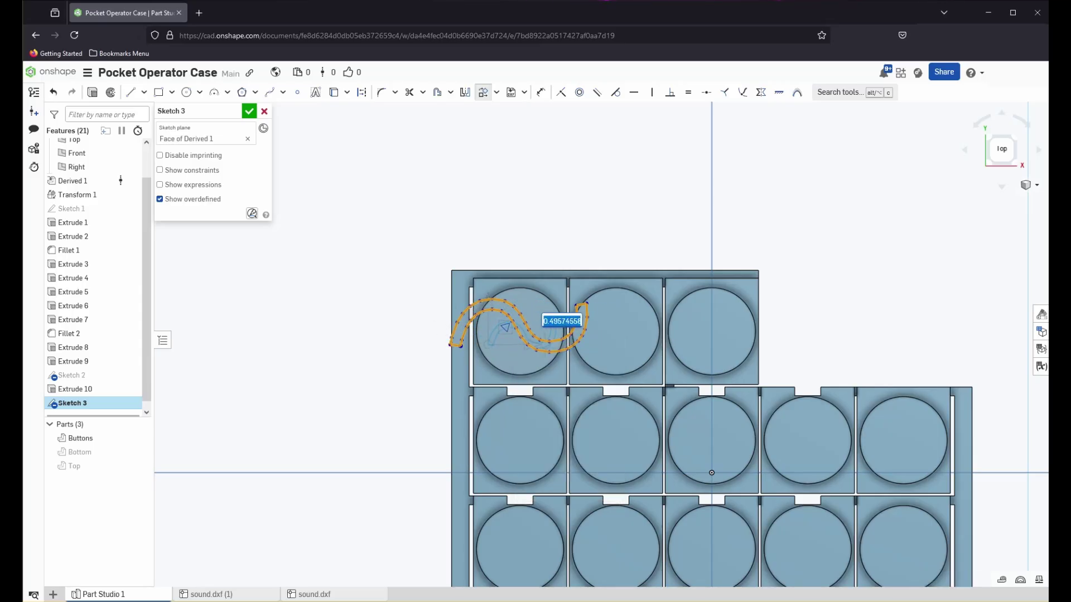
{"action": "scroll", "coordinate": [505, 327], "scroll_direction": "up", "scroll_amount": 5}
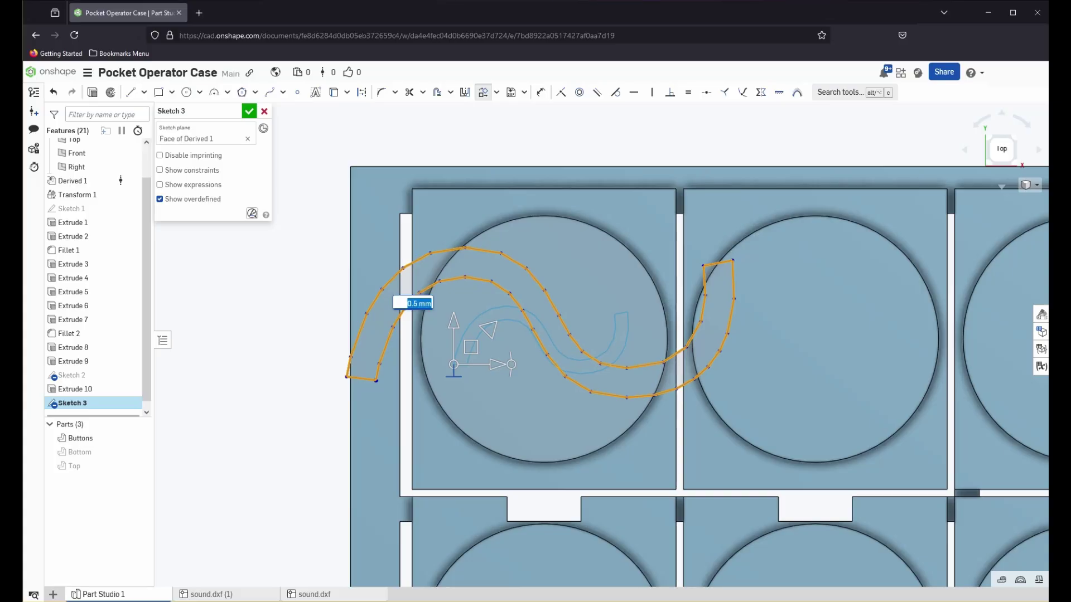
{"action": "key", "text": "Return"}
Set up a section view through the side of the Buttons part, cutting the first top-row button beside the wave sketch
{"action": "mouse_move", "coordinate": [545, 339]}
{"action": "right_mouse_down"}
{"action": "mouse_move", "coordinate": [585, 327]}
{"action": "mouse_move", "coordinate": [635, 223]}
{"action": "mouse_move", "coordinate": [524, 284]}
{"action": "mouse_move", "coordinate": [597, 251]}
{"action": "mouse_move", "coordinate": [641, 290]}
{"action": "right_mouse_up"}
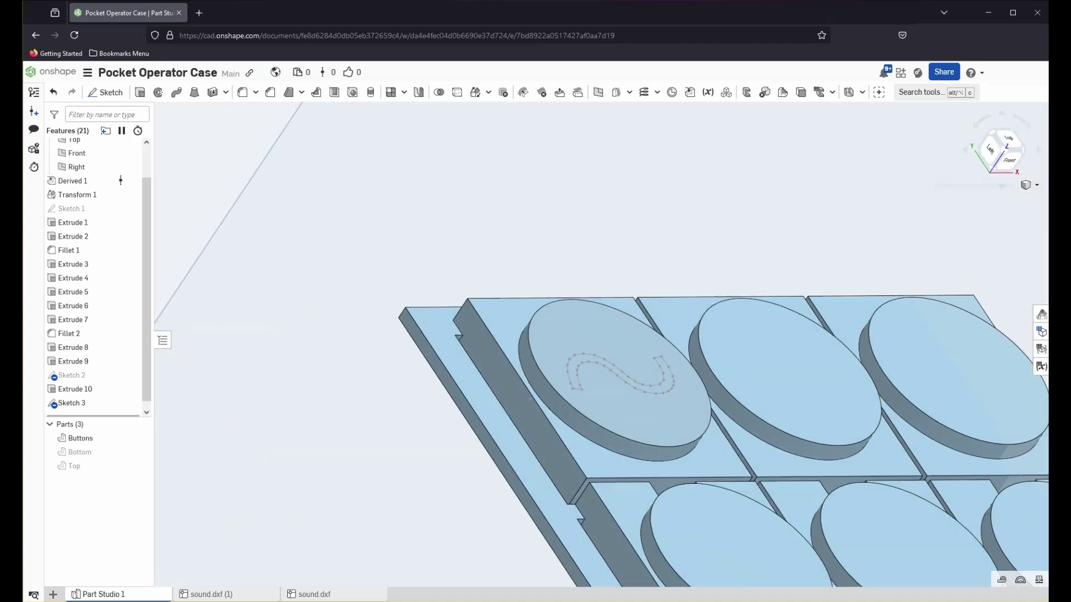
{"action": "right_click", "coordinate": [920, 196]}
{"action": "left_click", "coordinate": [981, 344]}
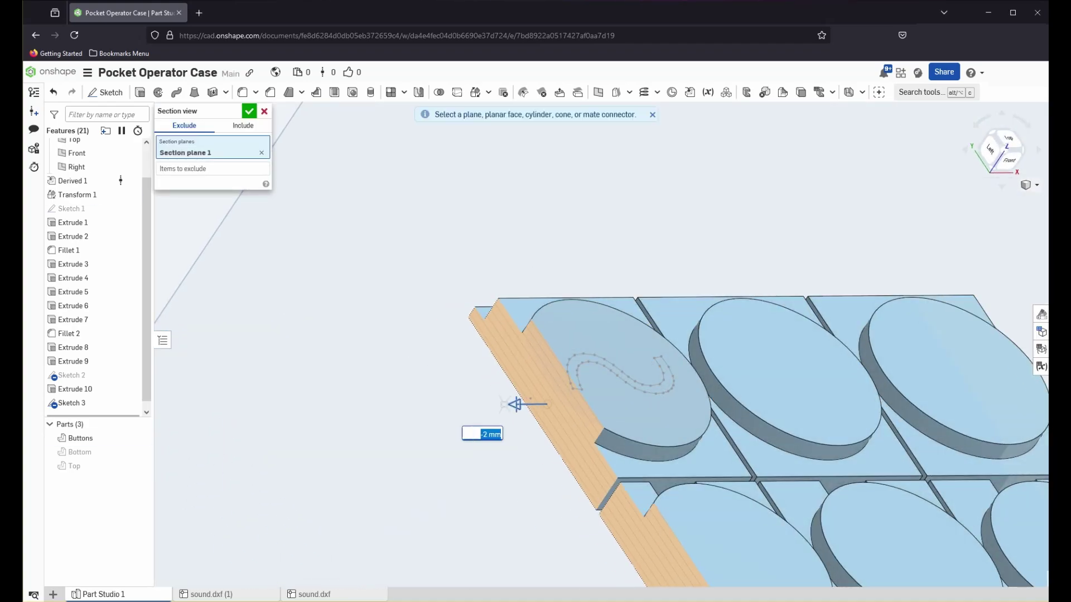
{"action": "left_click_drag", "start_coordinate": [516, 404], "coordinate": [524, 405]}
{"action": "right_click_drag", "start_coordinate": [524, 405], "coordinate": [491, 405]}
{"action": "left_click", "coordinate": [249, 111]}
{"action": "mouse_move", "coordinate": [424, 268]}
{"action": "right_mouse_down"}
{"action": "mouse_move", "coordinate": [346, 267]}
{"action": "mouse_move", "coordinate": [423, 273]}
{"action": "right_mouse_up"}
Cut the wave region 0.5 mm deep into the first button with a removing extrusion on the Buttons part
{"action": "left_click", "coordinate": [140, 92]}
{"action": "left_click", "coordinate": [621, 381]}
{"action": "scroll", "coordinate": [622, 381], "scroll_direction": "up", "scroll_amount": 4}
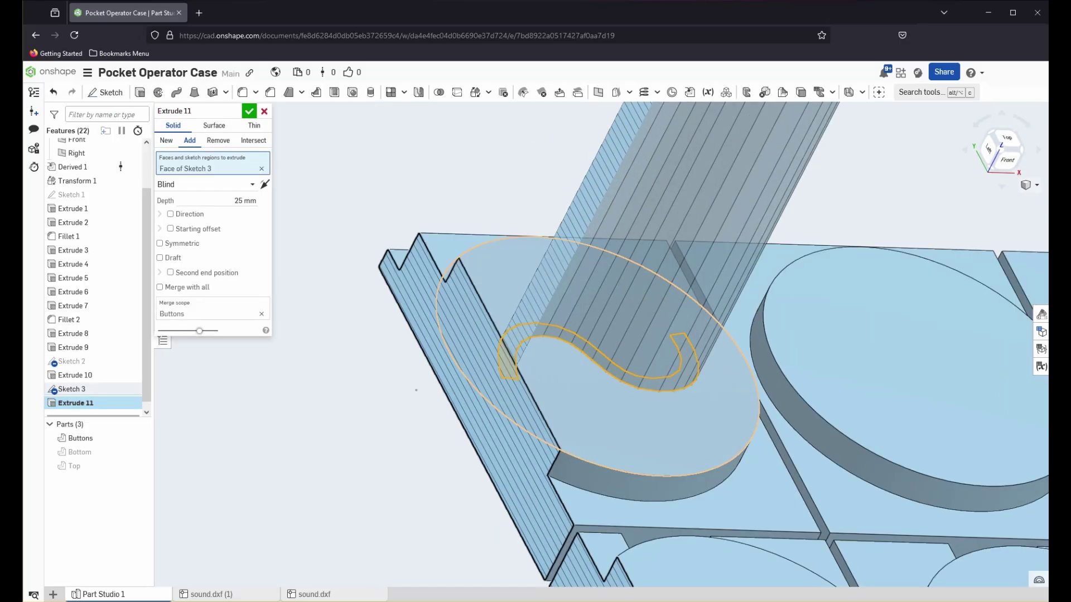
{"action": "left_click", "coordinate": [218, 141]}
{"action": "left_click", "coordinate": [244, 201]}
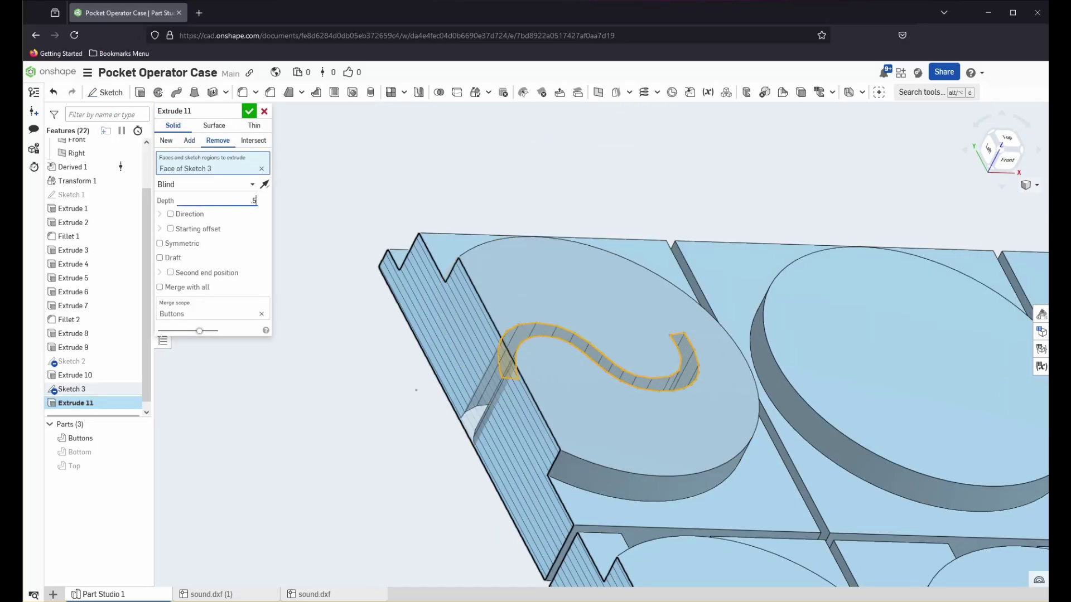
{"action": "key", "text": "Return"}
{"action": "right_click_drag", "start_coordinate": [580, 384], "coordinate": [562, 450]}
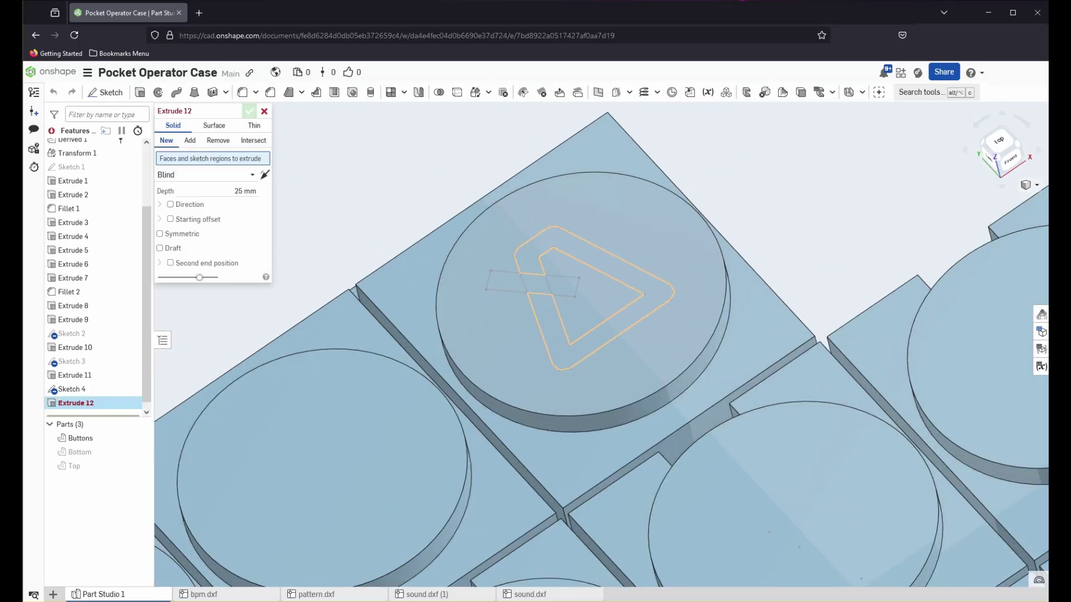
Extrude all regions of the metronome sketch 0.5 mm as a cut into the third top-row button
{"action": "left_click", "coordinate": [71, 390]}
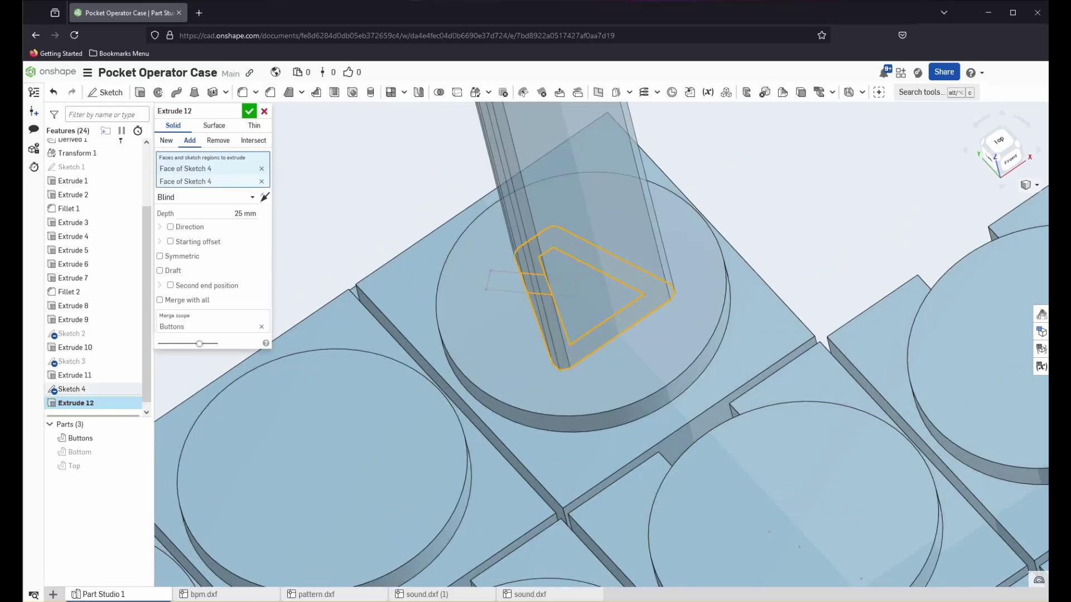
{"action": "type", "text": ".5"}
{"action": "key", "text": "Return"}
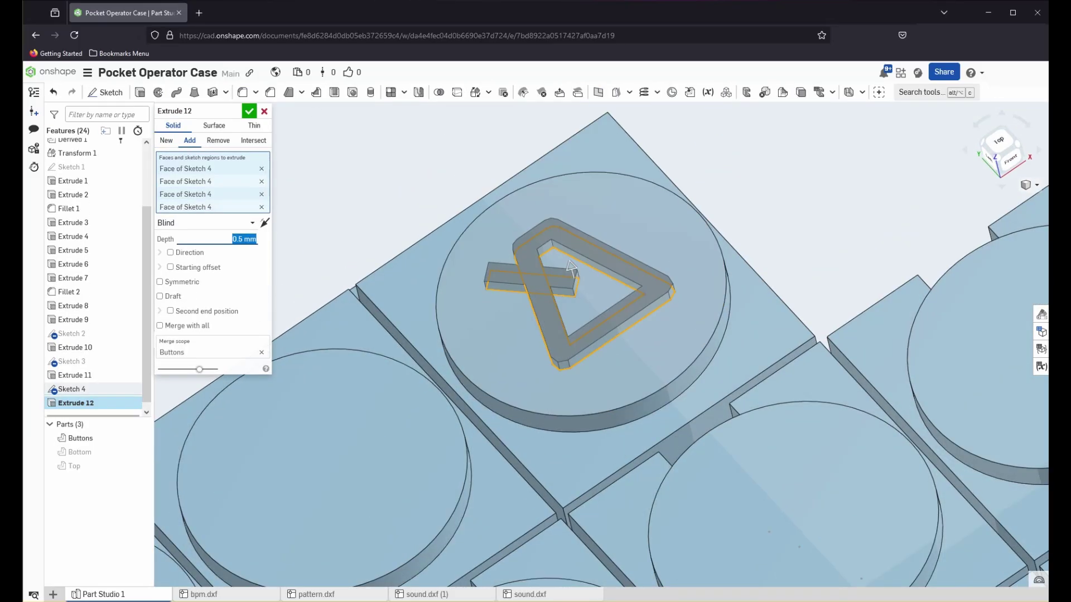
{"action": "mouse_move", "coordinate": [570, 273]}
{"action": "right_mouse_down"}
{"action": "mouse_move", "coordinate": [603, 288]}
{"action": "mouse_move", "coordinate": [567, 268]}
{"action": "right_mouse_up"}
{"action": "left_click", "coordinate": [218, 141]}
{"action": "left_click", "coordinate": [249, 111]}
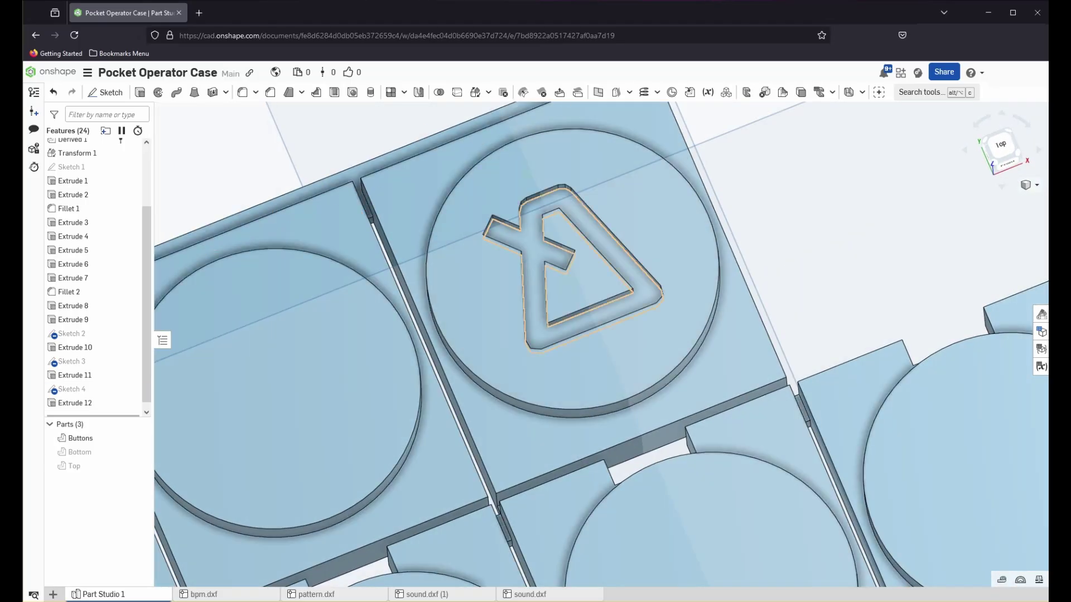
Start a sketch on the middle top-row button's face and draw a 1 mm diameter circle in its upper left area
{"action": "scroll", "coordinate": [567, 268], "scroll_direction": "down", "scroll_amount": 5}
{"action": "left_click", "coordinate": [106, 93]}
{"action": "left_click", "coordinate": [464, 273]}
{"action": "key", "text": "n"}
{"action": "left_click", "coordinate": [186, 92]}
{"action": "left_click", "coordinate": [486, 243]}
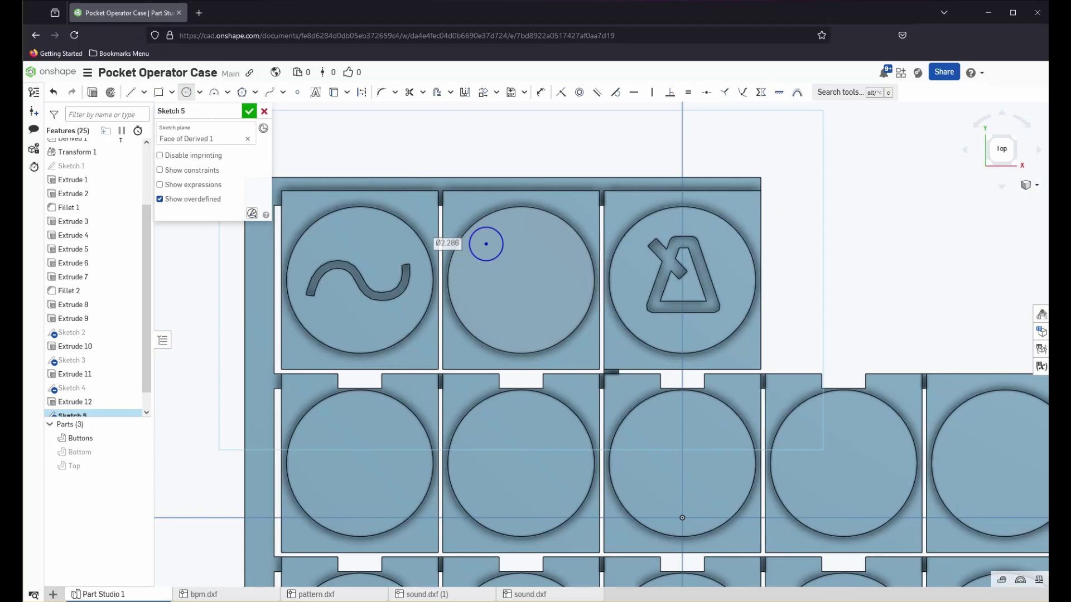
{"action": "scroll", "coordinate": [492, 249], "scroll_direction": "up", "scroll_amount": 5}
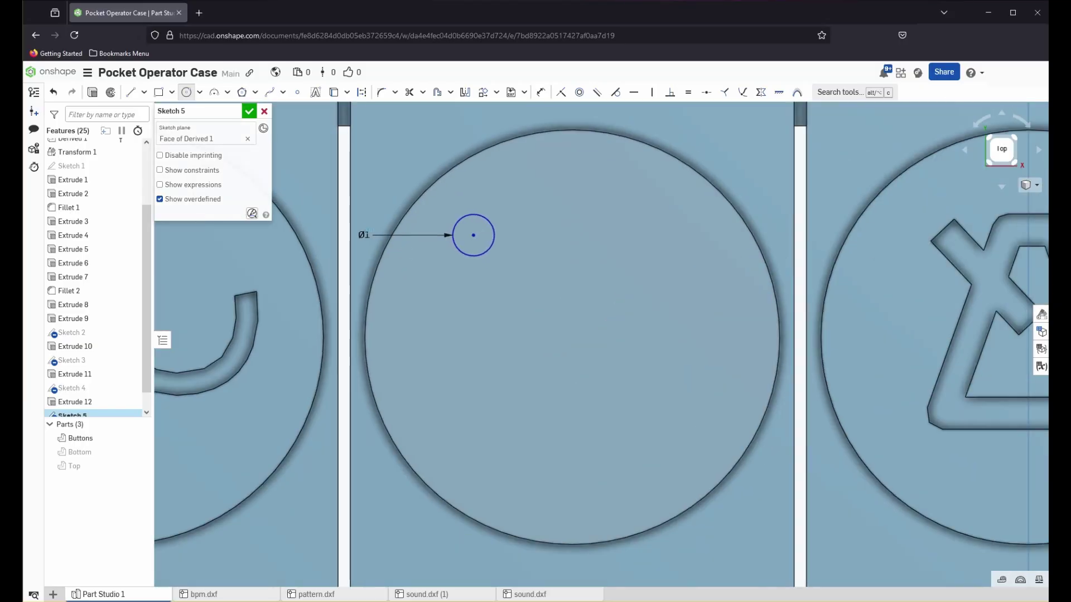
{"action": "key", "text": "Escape"}
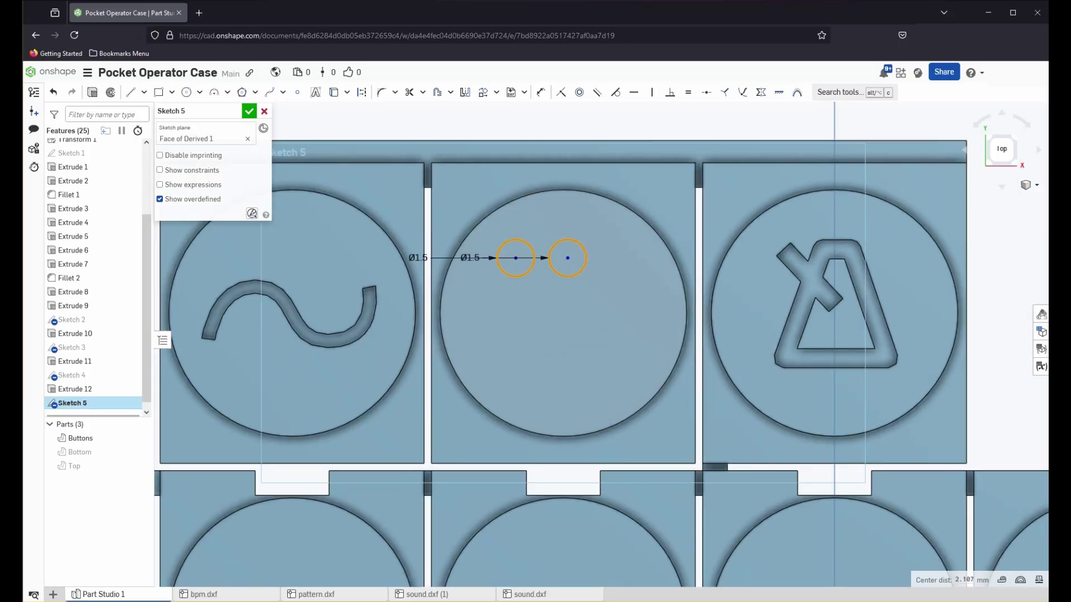
Paste a second pair of 1.5 mm circles below the first, enlarge and centre all four on the button, and finish the sketch
{"action": "key", "text": "ctrl+v"}
{"action": "left_click_drag", "start_coordinate": [482, 225], "coordinate": [606, 347]}
{"action": "left_click", "coordinate": [483, 93]}
{"action": "left_click_drag", "start_coordinate": [516, 267], "coordinate": [516, 294]}
{"action": "left_click_drag", "start_coordinate": [560, 339], "coordinate": [596, 281]}
{"action": "left_click_drag", "start_coordinate": [580, 339], "coordinate": [568, 339]}
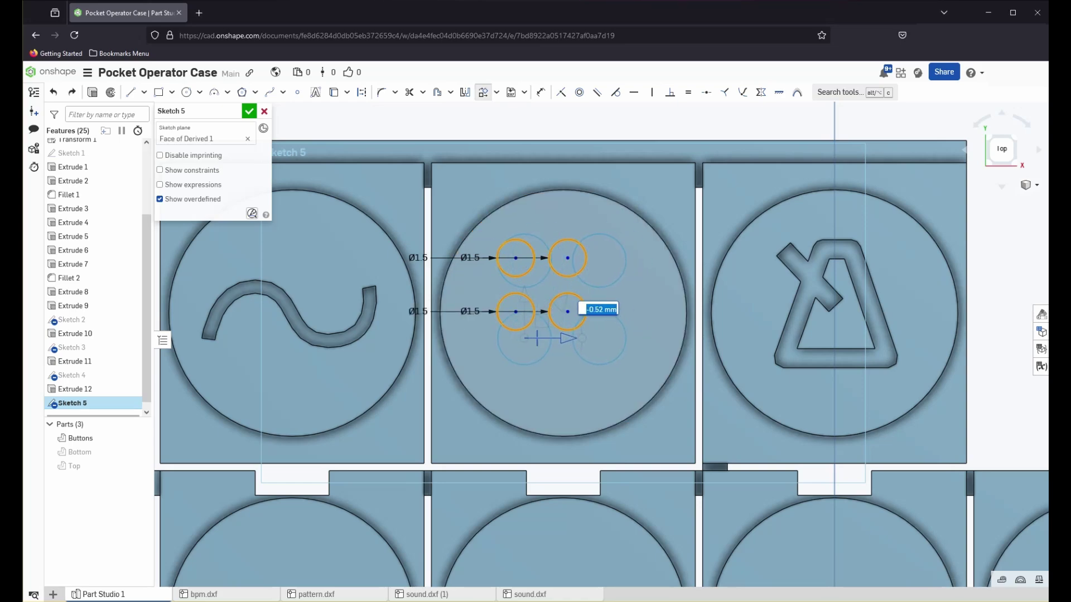
{"action": "left_click_drag", "start_coordinate": [524, 295], "coordinate": [525, 306]}
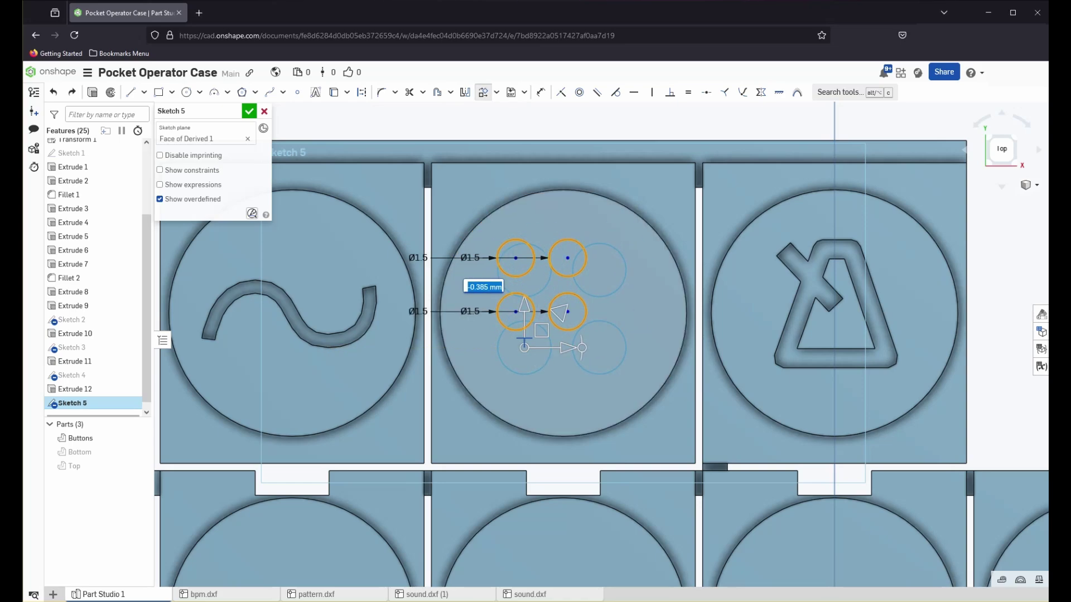
{"action": "left_click_drag", "start_coordinate": [567, 348], "coordinate": [571, 348]}
{"action": "right_click_drag", "start_coordinate": [620, 421], "coordinate": [606, 380]}
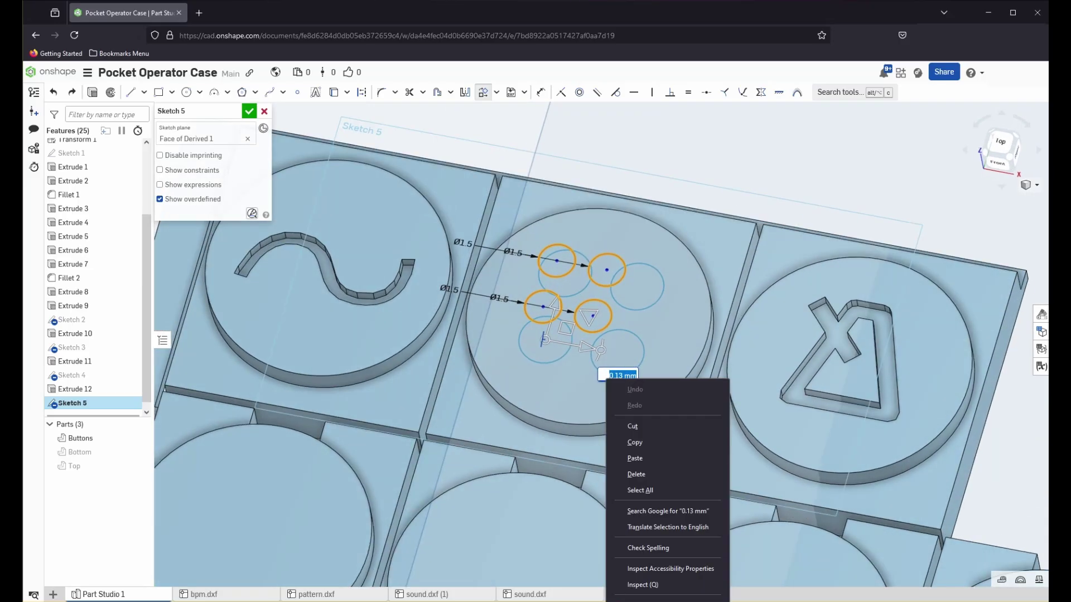
{"action": "left_click", "coordinate": [249, 111]}
Extrude the four circle regions 0.5 mm as a cut into the middle top-row button
{"action": "mouse_move", "coordinate": [547, 251]}
{"action": "right_mouse_down"}
{"action": "mouse_move", "coordinate": [544, 301]}
{"action": "mouse_move", "coordinate": [502, 323]}
{"action": "mouse_move", "coordinate": [585, 329]}
{"action": "mouse_move", "coordinate": [611, 357]}
{"action": "mouse_move", "coordinate": [610, 268]}
{"action": "right_mouse_up"}
{"action": "scroll", "coordinate": [605, 323], "scroll_direction": "up", "scroll_amount": 2}
{"action": "left_click", "coordinate": [139, 92]}
{"action": "left_click", "coordinate": [554, 265]}
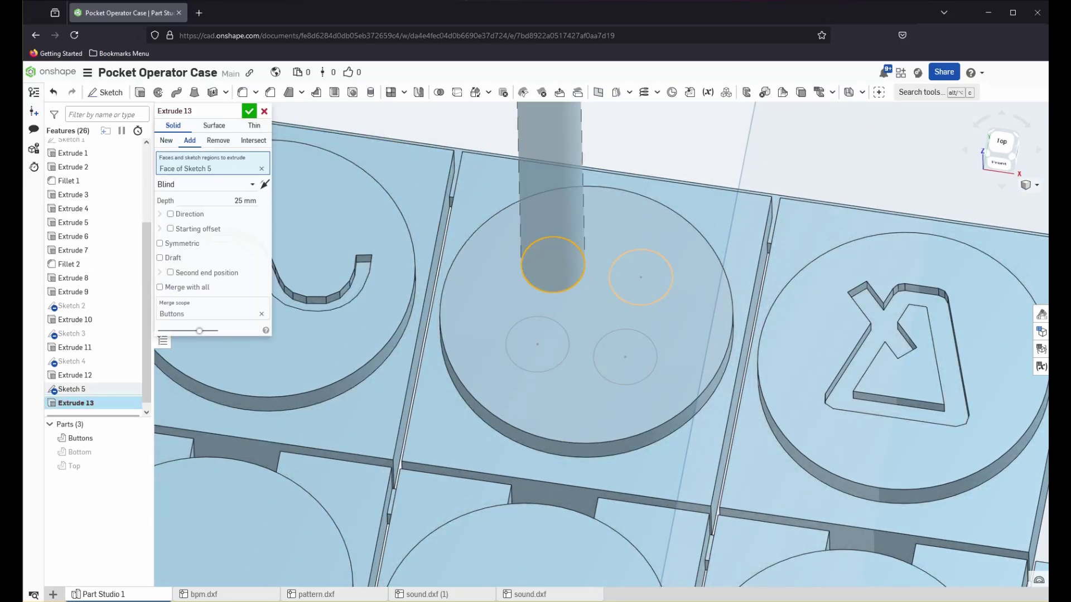
{"action": "left_click", "coordinate": [641, 277]}
{"action": "left_click", "coordinate": [626, 357]}
{"action": "left_click", "coordinate": [537, 345]}
{"action": "left_click", "coordinate": [245, 240]}
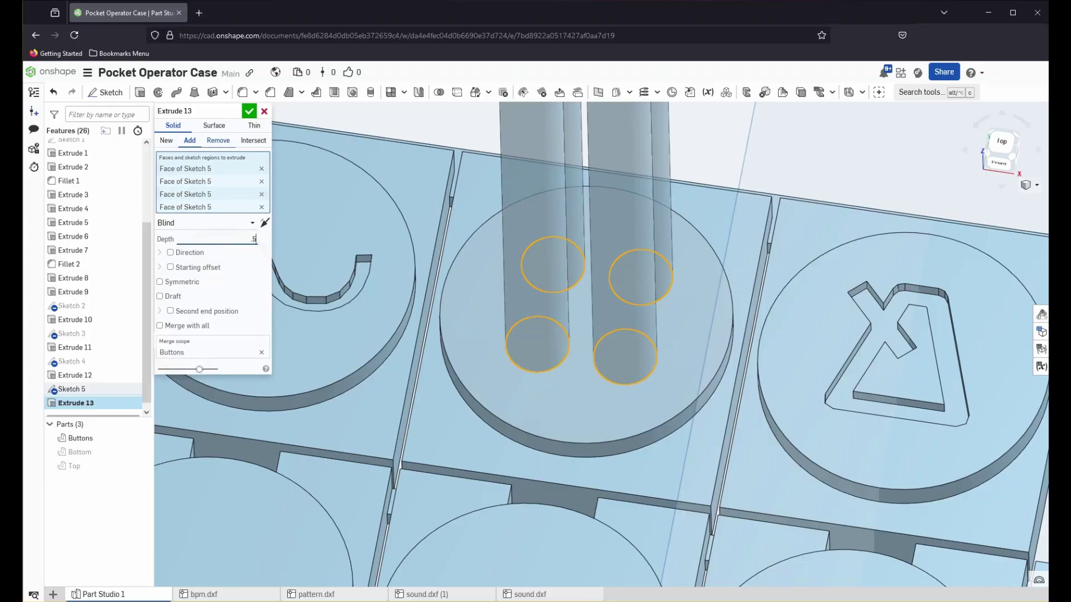
{"action": "left_click", "coordinate": [265, 223]}
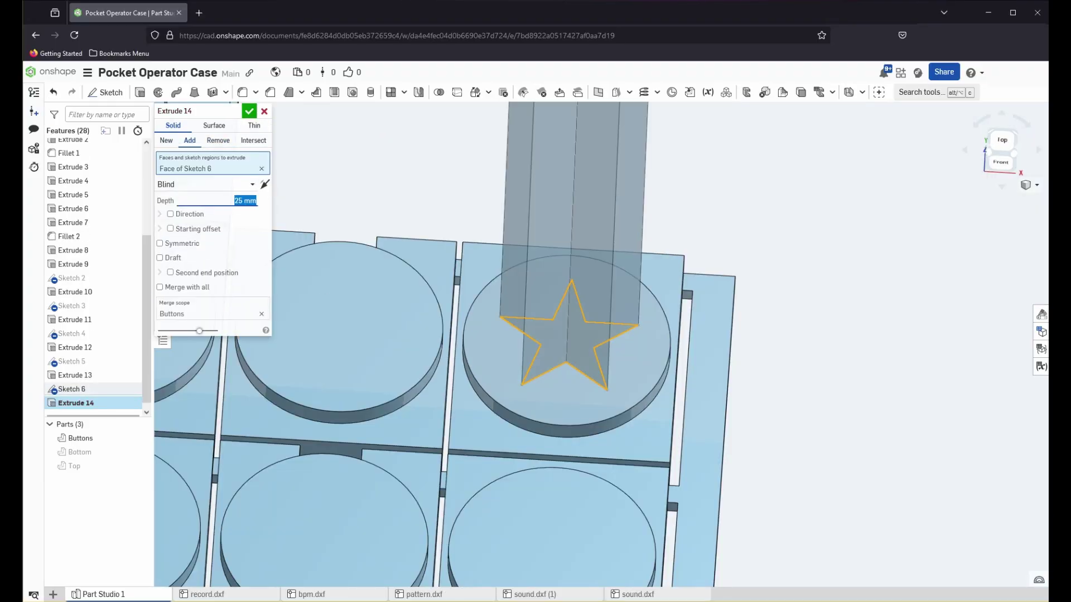
Accept the star extrusion and cut the play triangle region 0.5 mm deep into its button
{"action": "key", "text": "Return"}
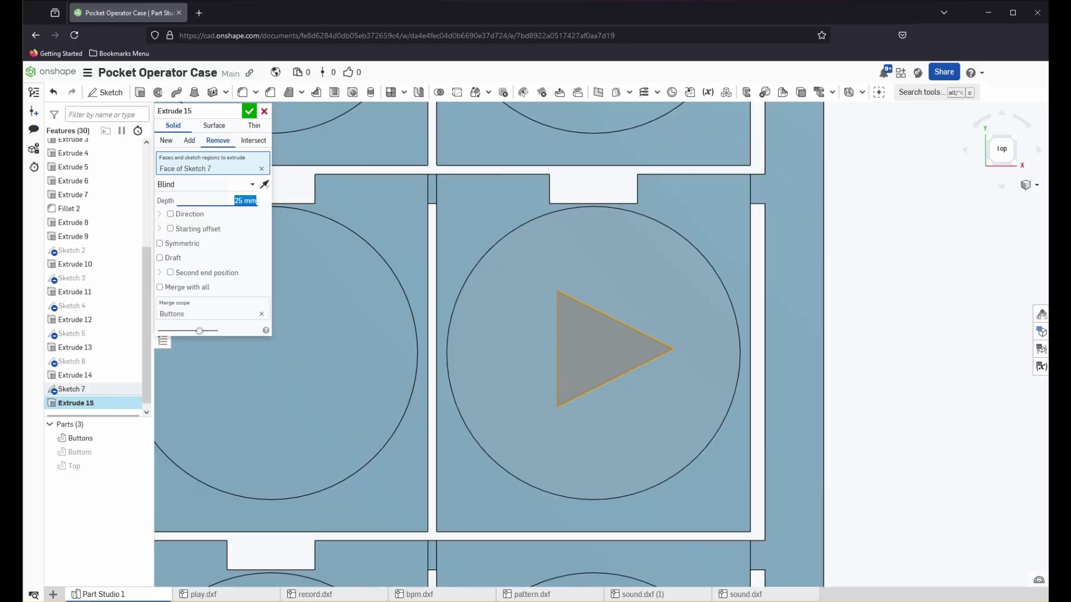
{"action": "type", "text": ".5"}
{"action": "key", "text": "Return"}
{"action": "right_click_drag", "start_coordinate": [602, 446], "coordinate": [617, 380]}
{"action": "left_click", "coordinate": [250, 111]}
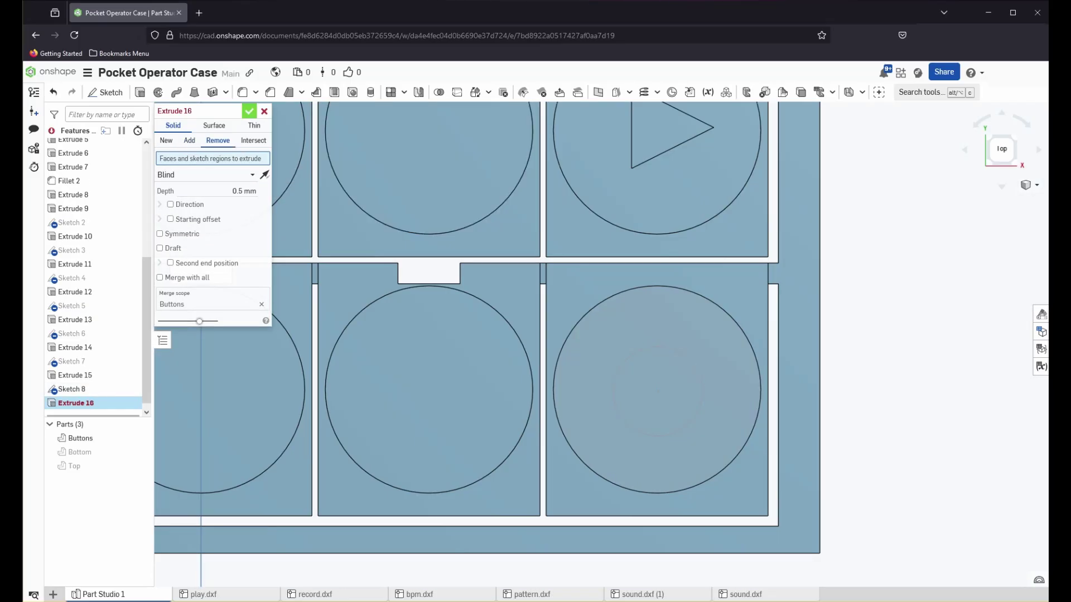
Cut the circle region 0.5 mm deep into the end button of the bottom row by adding it to the empty extrusion
{"action": "key", "text": "Return"}
{"action": "right_click_drag", "start_coordinate": [658, 409], "coordinate": [665, 318]}
{"action": "left_click", "coordinate": [140, 92]}
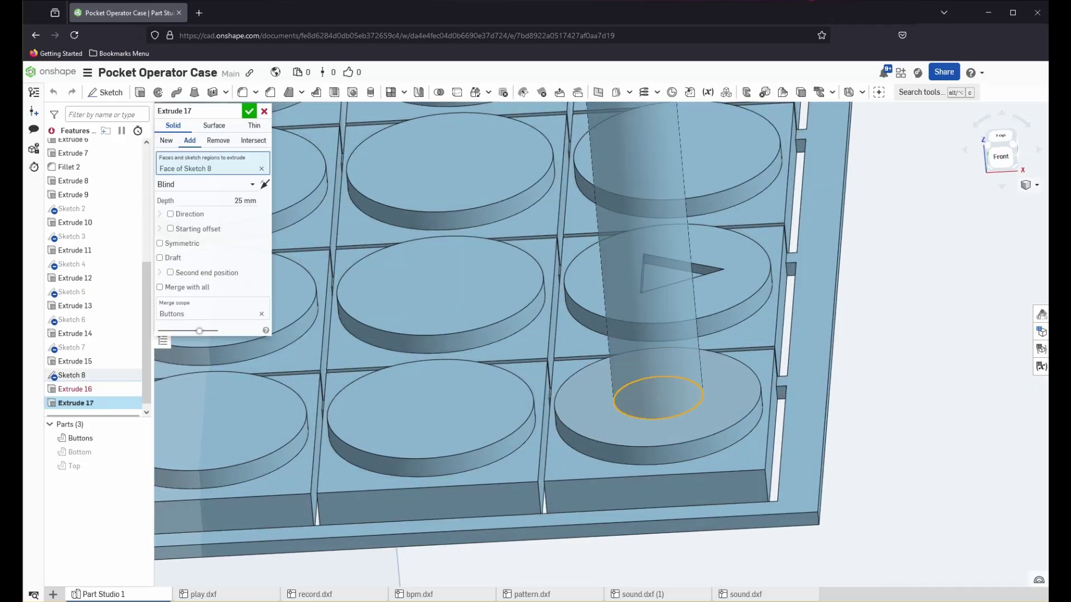
{"action": "key", "text": "Escape"}
{"action": "double_click", "coordinate": [76, 396]}
{"action": "left_click", "coordinate": [659, 398]}
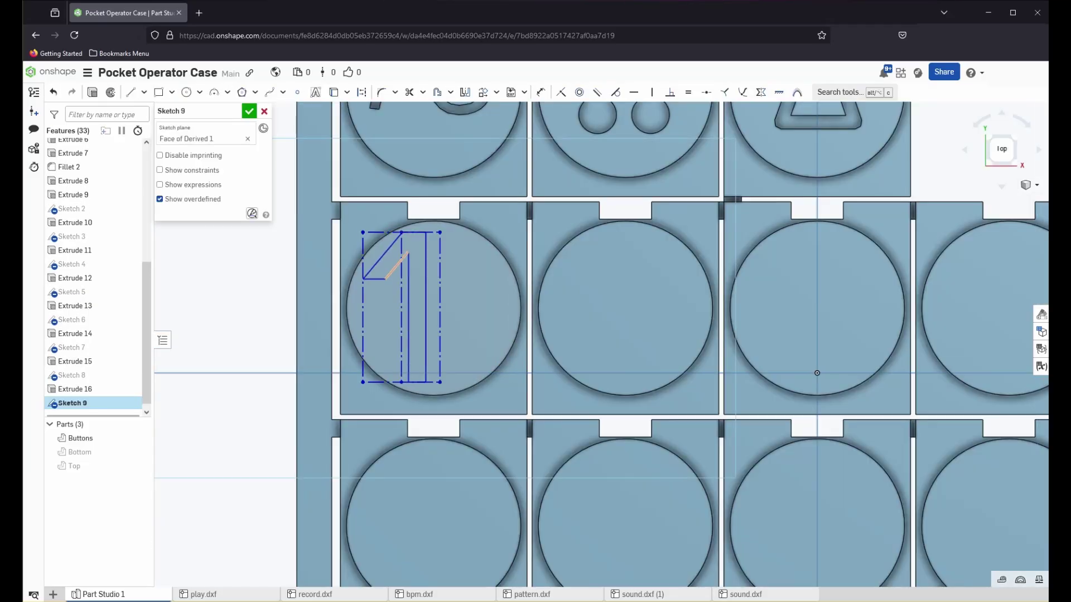
Move the digit 1 text about 1.83 mm sideways to centre it horizontally on its button
{"action": "right_click", "coordinate": [394, 260]}
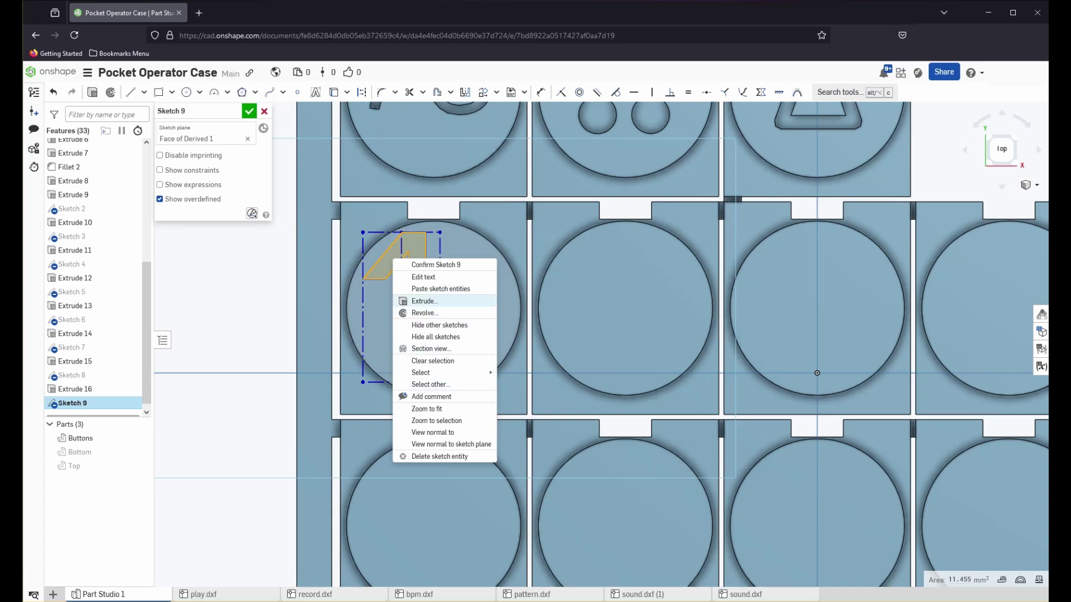
{"action": "left_click", "coordinate": [425, 301]}
{"action": "right_click", "coordinate": [391, 257]}
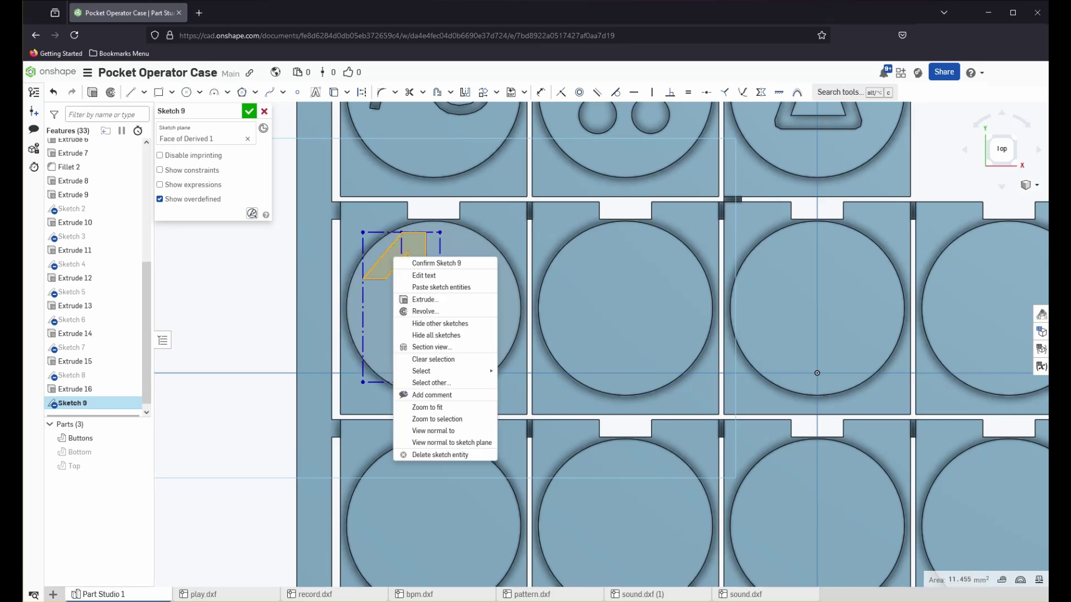
{"action": "left_click", "coordinate": [422, 275]}
{"action": "left_click_drag", "start_coordinate": [279, 212], "coordinate": [516, 418]}
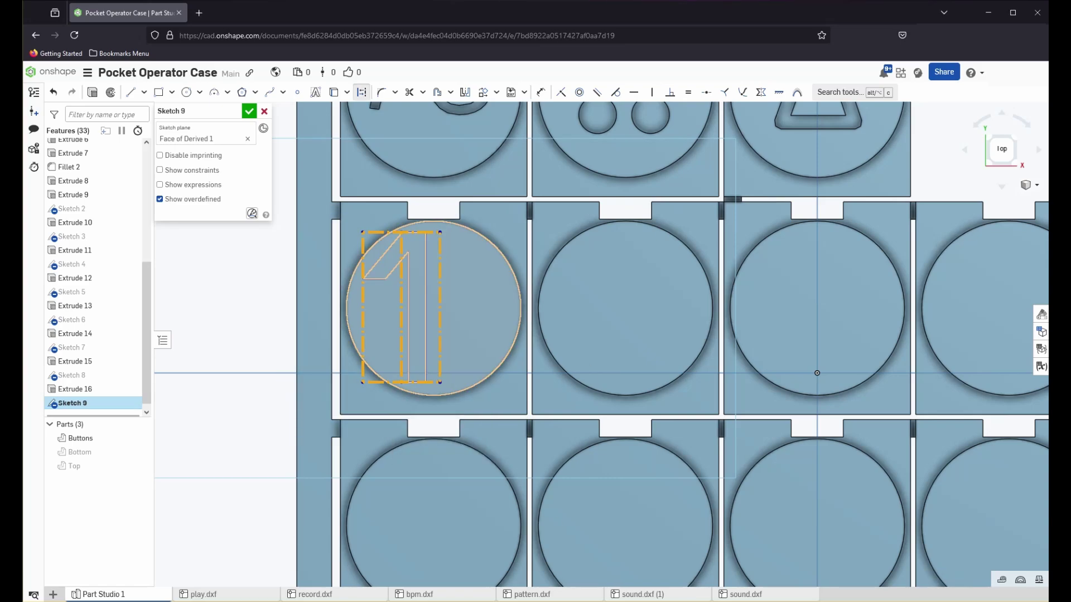
{"action": "right_click", "coordinate": [437, 353]}
{"action": "left_click", "coordinate": [466, 407]}
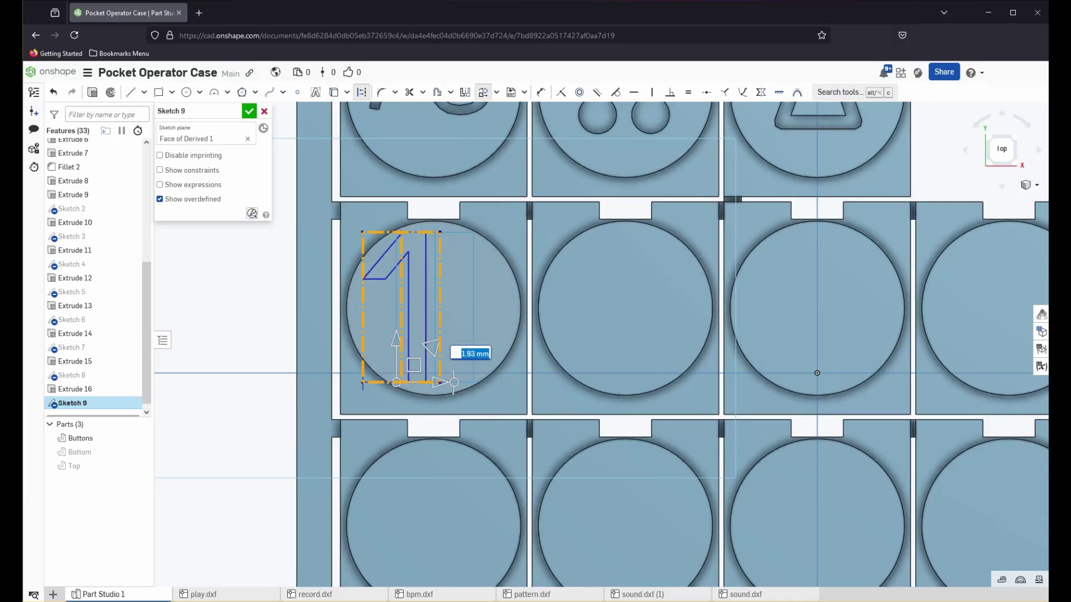
{"action": "key", "text": "Escape"}
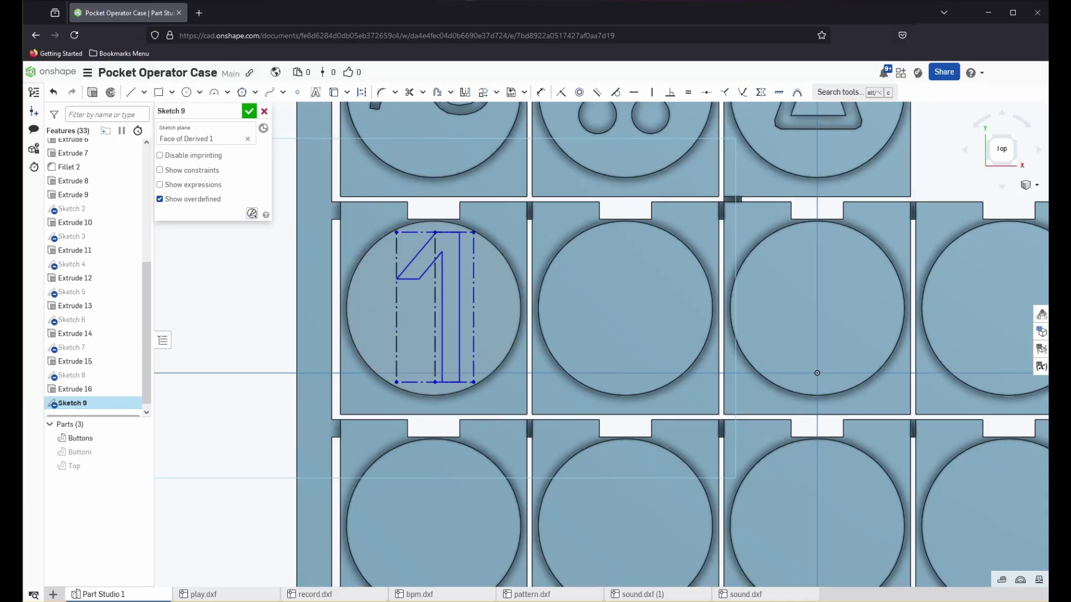
Scale the digit 1 text down and centre it within its round button
{"action": "right_click", "coordinate": [397, 232]}
{"action": "left_click", "coordinate": [441, 289]}
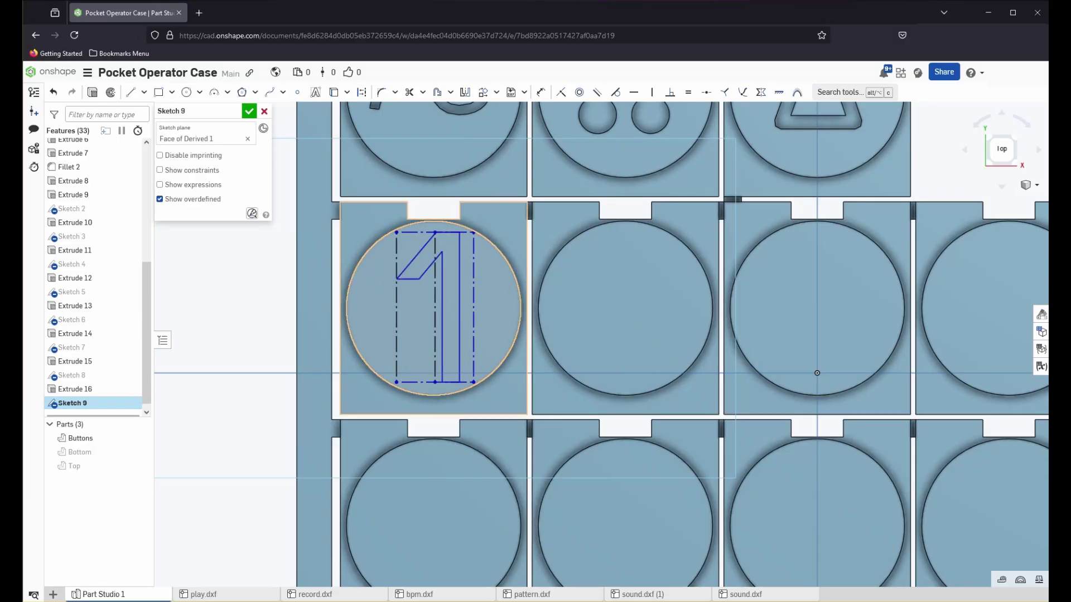
{"action": "right_click", "coordinate": [472, 352]}
{"action": "left_click", "coordinate": [525, 404]}
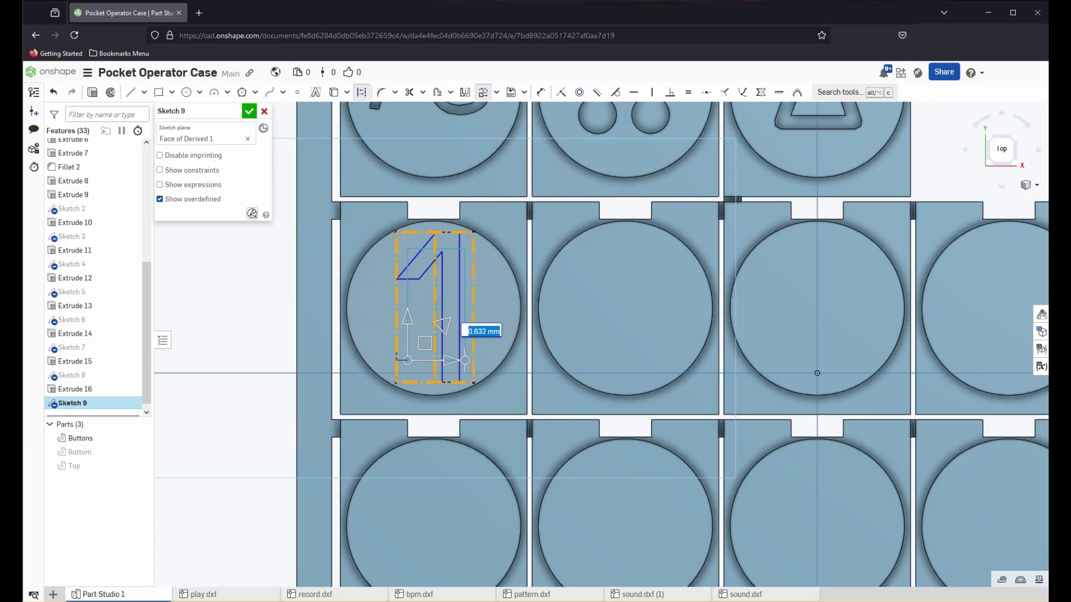
{"action": "middle_click_drag", "start_coordinate": [624, 312], "coordinate": [531, 317]}
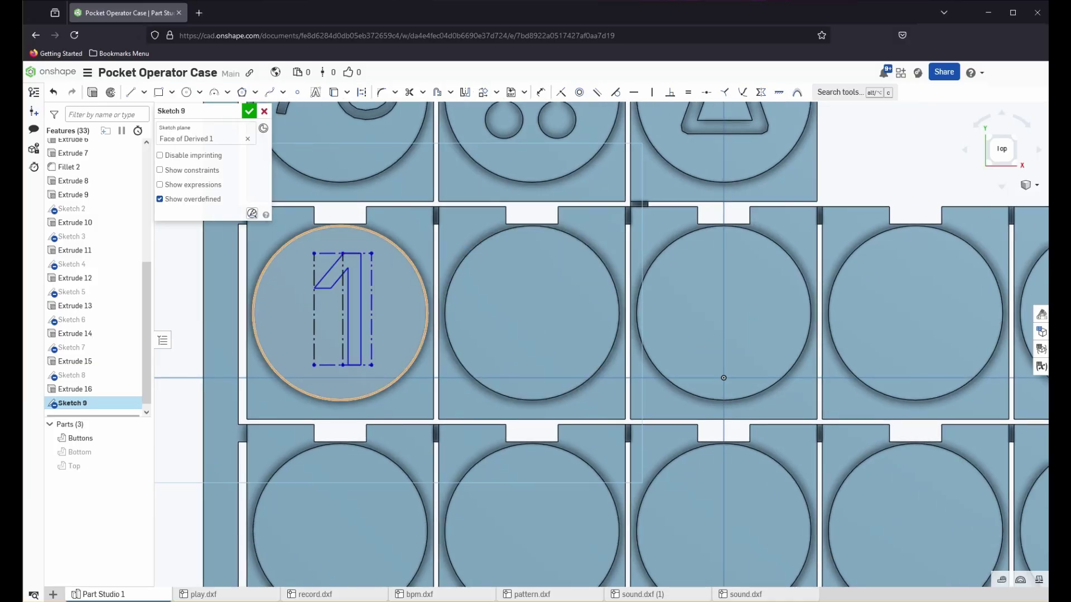
Copy the digit text to the second button as a 2 and paste it again onto the third button
{"action": "left_click_drag", "start_coordinate": [302, 244], "coordinate": [391, 379]}
{"action": "right_click", "coordinate": [366, 356]}
{"action": "left_click", "coordinate": [413, 375]}
{"action": "right_click", "coordinate": [508, 316]}
{"action": "left_click", "coordinate": [552, 334]}
{"action": "right_click", "coordinate": [562, 347]}
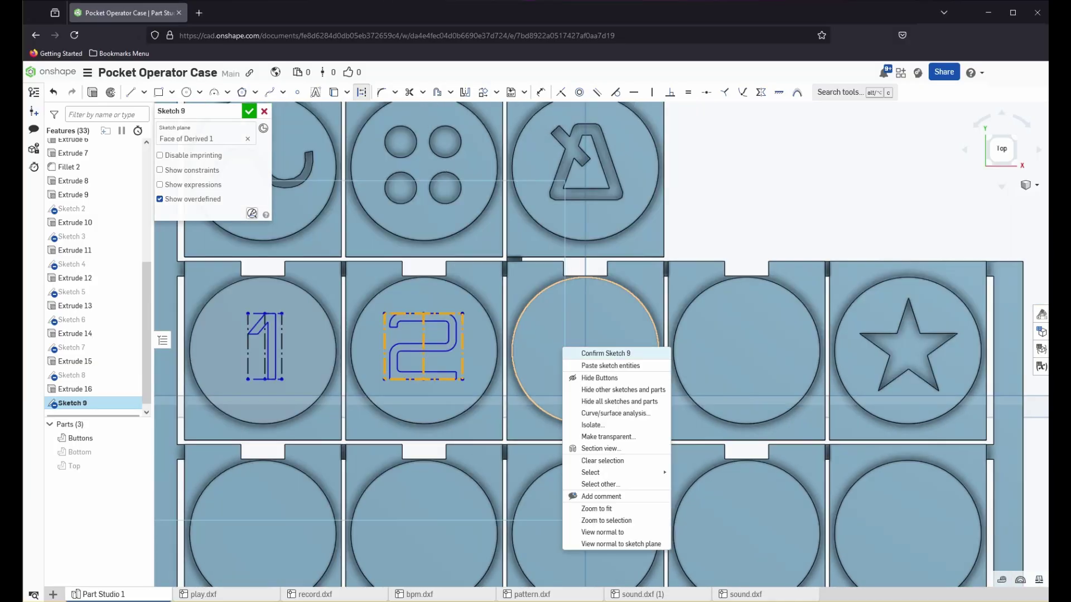
{"action": "left_click", "coordinate": [610, 366]}
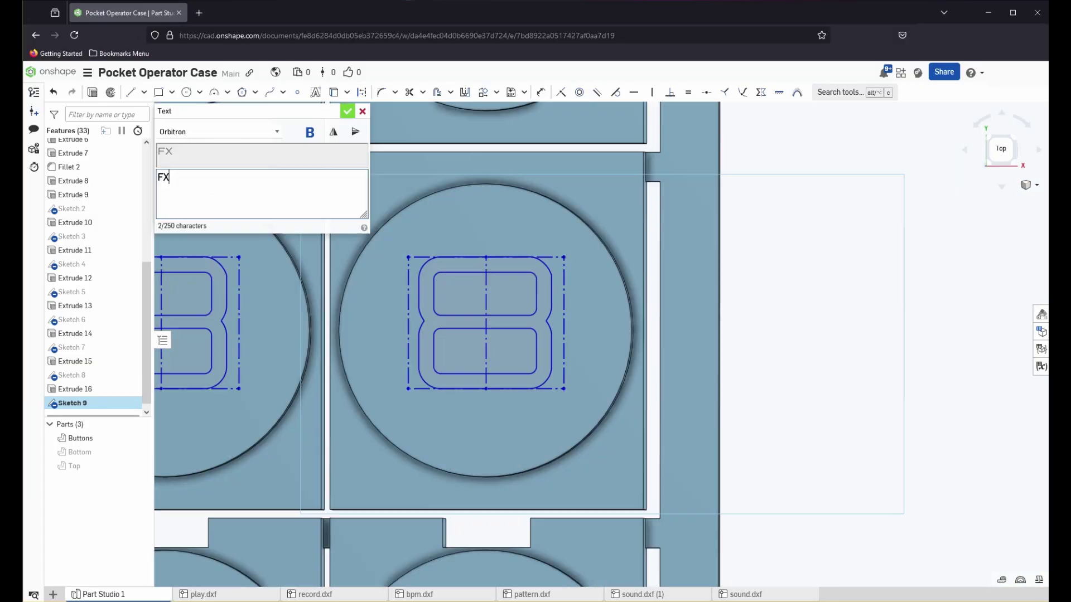
Change the pasted 8 on the end button to FX in the Orbitron font and shrink it to fit the button
{"action": "left_click", "coordinate": [347, 111]}
{"action": "left_click_drag", "start_coordinate": [691, 389], "coordinate": [620, 356]}
{"action": "left_click_drag", "start_coordinate": [513, 356], "coordinate": [486, 363]}
{"action": "left_click_drag", "start_coordinate": [360, 230], "coordinate": [612, 383]}
{"action": "right_click", "coordinate": [589, 366]}
{"action": "left_click", "coordinate": [634, 385]}
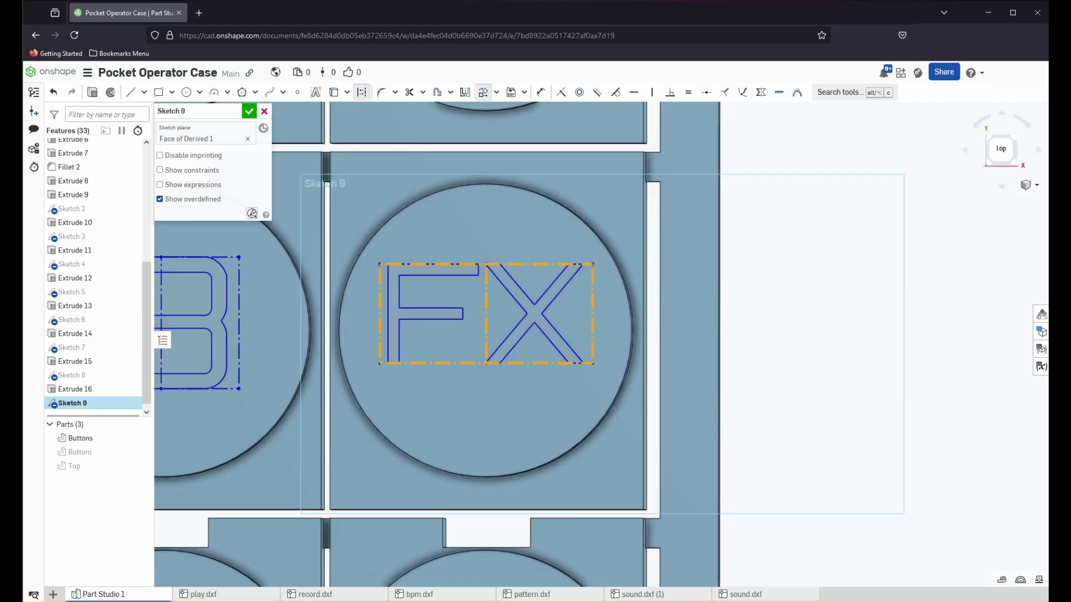
{"action": "key", "text": "Escape"}
Move the FX text slightly down to centre it vertically on its button
{"action": "scroll", "coordinate": [474, 426], "scroll_direction": "down", "scroll_amount": 3}
{"action": "scroll", "coordinate": [463, 412], "scroll_direction": "up", "scroll_amount": 3}
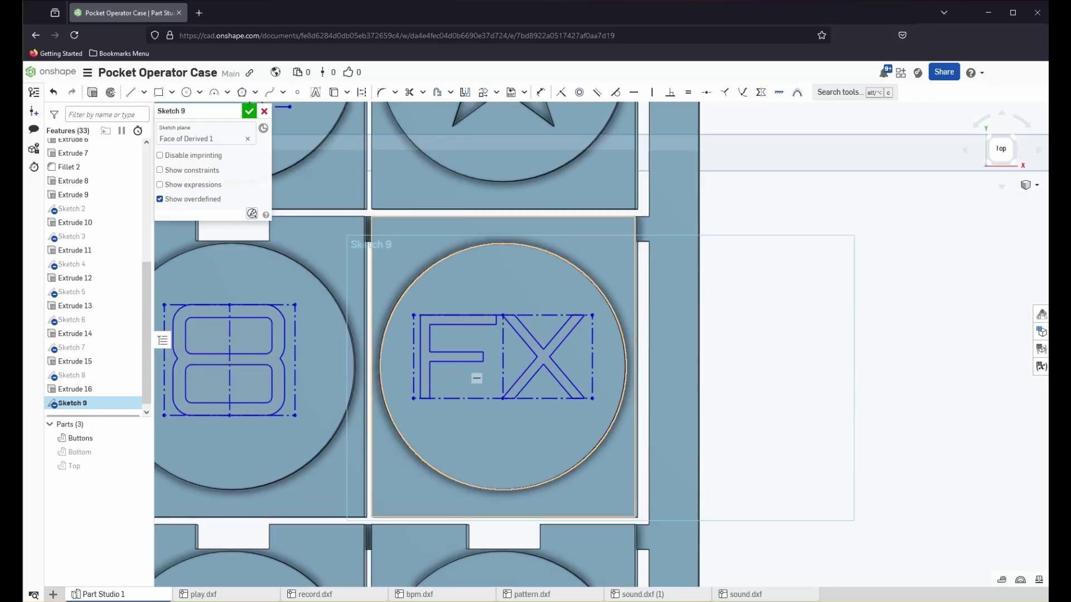
{"action": "right_click", "coordinate": [568, 400]}
{"action": "left_click", "coordinate": [621, 453]}
{"action": "left_click", "coordinate": [485, 435]}
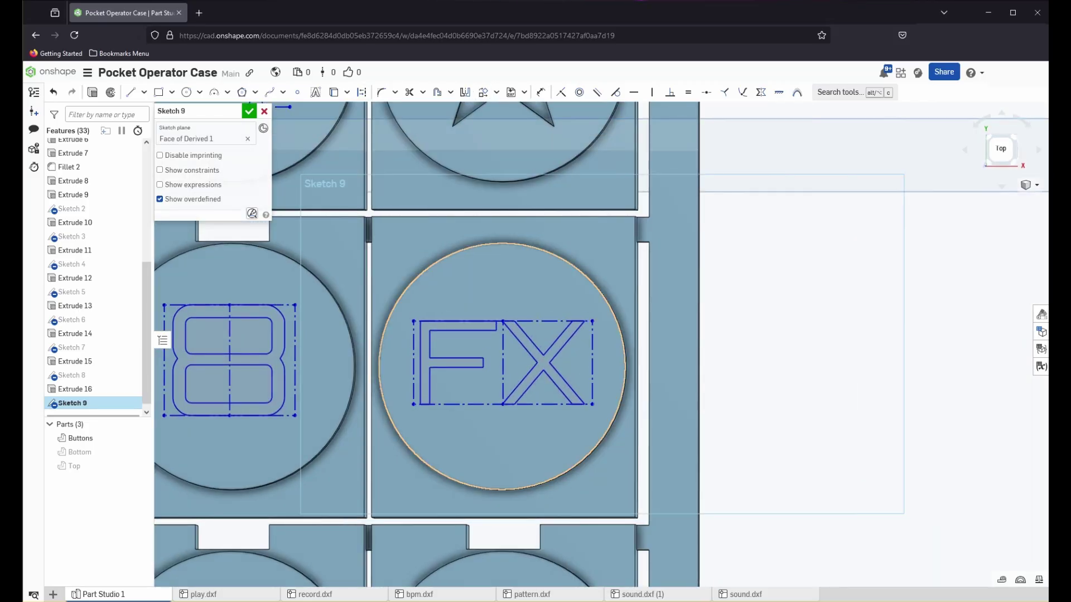
Start an extrusion from the lettering sketch and select the regions of digits 1, 2 and 3
{"action": "scroll", "coordinate": [493, 439], "scroll_direction": "down", "scroll_amount": 10}
{"action": "key", "text": "shift+e"}
{"action": "right_click_drag", "start_coordinate": [423, 401], "coordinate": [558, 312]}
{"action": "scroll", "coordinate": [480, 423], "scroll_direction": "up", "scroll_amount": 10}
{"action": "left_click", "coordinate": [478, 464]}
{"action": "left_click", "coordinate": [661, 310]}
{"action": "middle_click_drag", "start_coordinate": [661, 310], "coordinate": [271, 515]}
{"action": "left_click", "coordinate": [438, 350]}
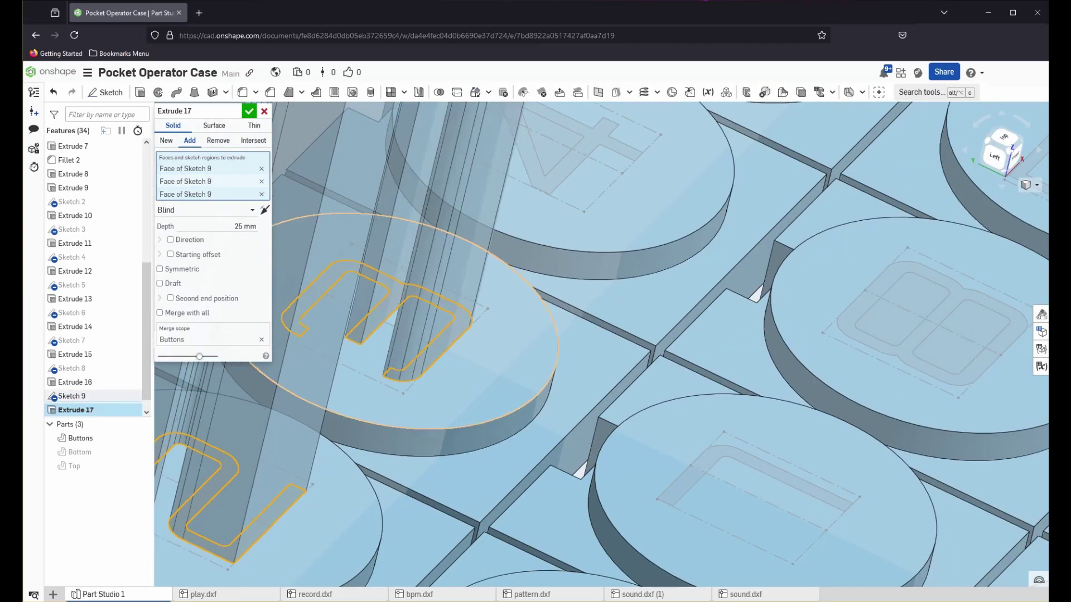
Add the digits 4 and 8 and both FX letters to the extrusion's regions
{"action": "middle_click_drag", "start_coordinate": [437, 350], "coordinate": [285, 508]}
{"action": "left_click", "coordinate": [415, 324]}
{"action": "middle_click_drag", "start_coordinate": [415, 324], "coordinate": [275, 469]}
{"action": "middle_click_drag", "start_coordinate": [614, 530], "coordinate": [523, 229]}
{"action": "left_click", "coordinate": [544, 321]}
{"action": "middle_click_drag", "start_coordinate": [545, 320], "coordinate": [407, 430]}
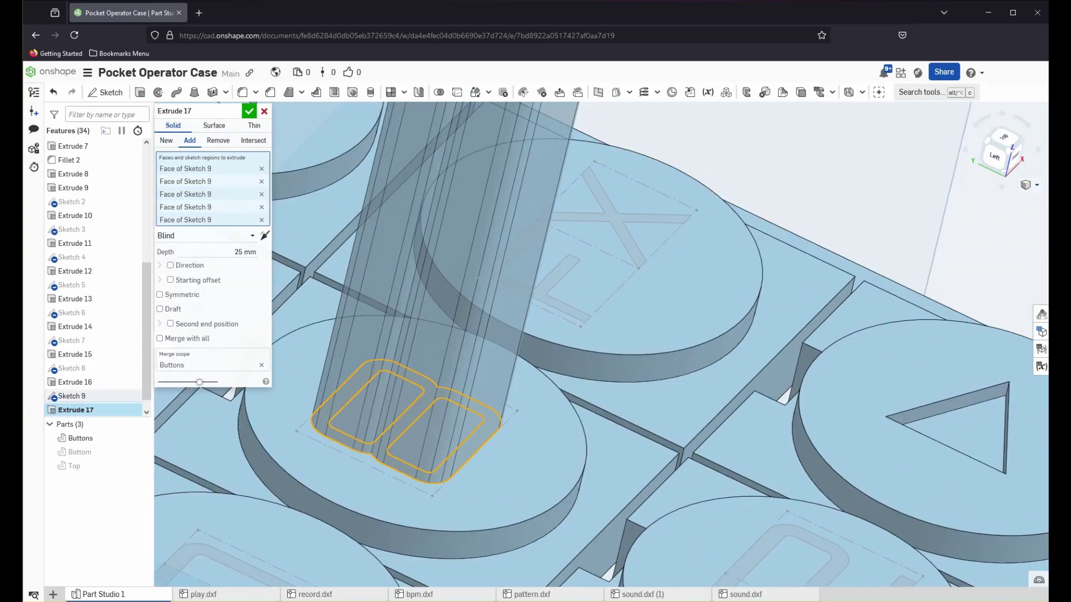
{"action": "scroll", "coordinate": [686, 217], "scroll_direction": "up", "scroll_amount": 4}
{"action": "left_click", "coordinate": [585, 243]}
{"action": "left_click", "coordinate": [421, 357]}
Add the digits 7, 6, 5 and 9 to the extrusion's regions
{"action": "scroll", "coordinate": [440, 379], "scroll_direction": "down", "scroll_amount": 5}
{"action": "middle_click_drag", "start_coordinate": [312, 519], "coordinate": [558, 189]}
{"action": "scroll", "coordinate": [513, 290], "scroll_direction": "up", "scroll_amount": 3}
{"action": "left_click", "coordinate": [519, 246]}
{"action": "middle_click_drag", "start_coordinate": [385, 362], "coordinate": [591, 156]}
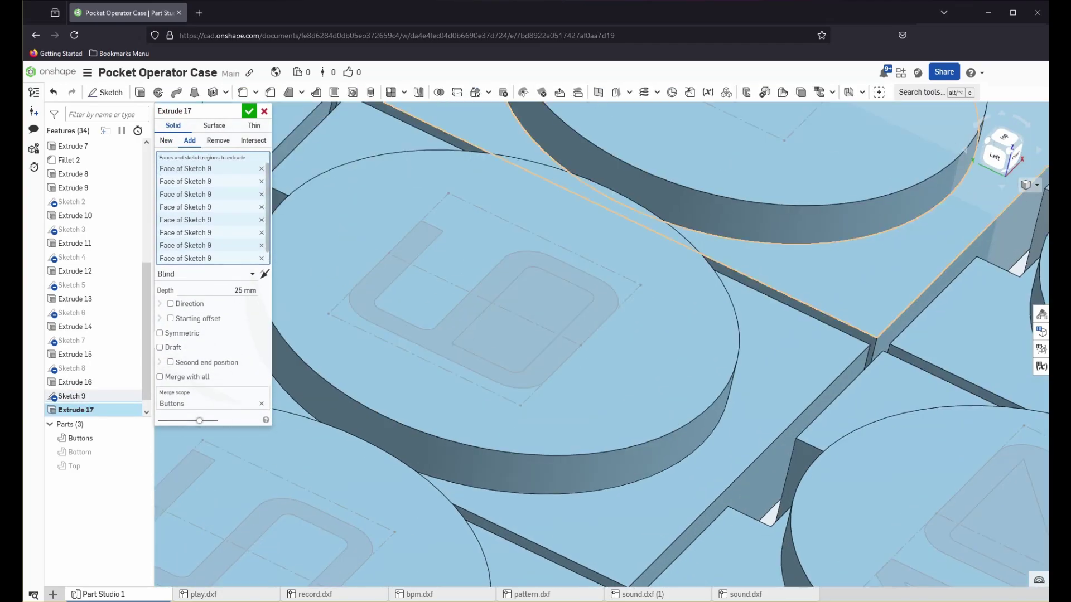
{"action": "left_click", "coordinate": [519, 302]}
{"action": "middle_click_drag", "start_coordinate": [301, 513], "coordinate": [694, 167]}
{"action": "left_click", "coordinate": [664, 260]}
{"action": "middle_click_drag", "start_coordinate": [993, 493], "coordinate": [642, 416]}
{"action": "left_click", "coordinate": [643, 414]}
Add both digits of the numbers 10, 11 and 12 to the extrusion's regions
{"action": "scroll", "coordinate": [647, 408], "scroll_direction": "down", "scroll_amount": 5}
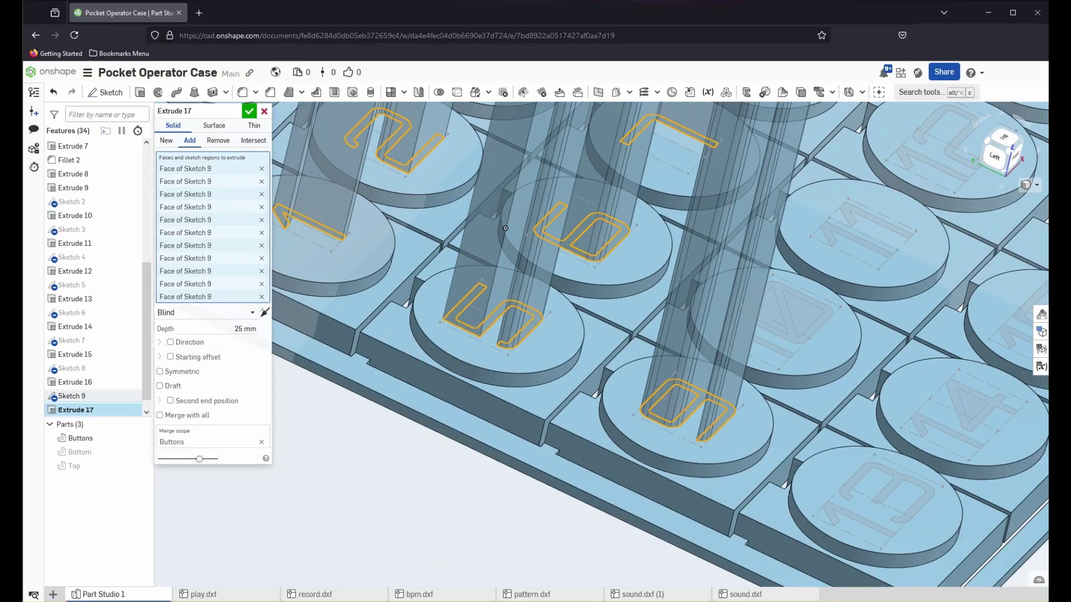
{"action": "scroll", "coordinate": [803, 351], "scroll_direction": "up", "scroll_amount": 4}
{"action": "left_click", "coordinate": [795, 356]}
{"action": "left_click", "coordinate": [836, 304]}
{"action": "scroll", "coordinate": [836, 308], "scroll_direction": "down", "scroll_amount": 5}
{"action": "scroll", "coordinate": [892, 229], "scroll_direction": "up", "scroll_amount": 5}
{"action": "middle_click_drag", "start_coordinate": [893, 229], "coordinate": [386, 409]}
{"action": "left_click", "coordinate": [380, 427]}
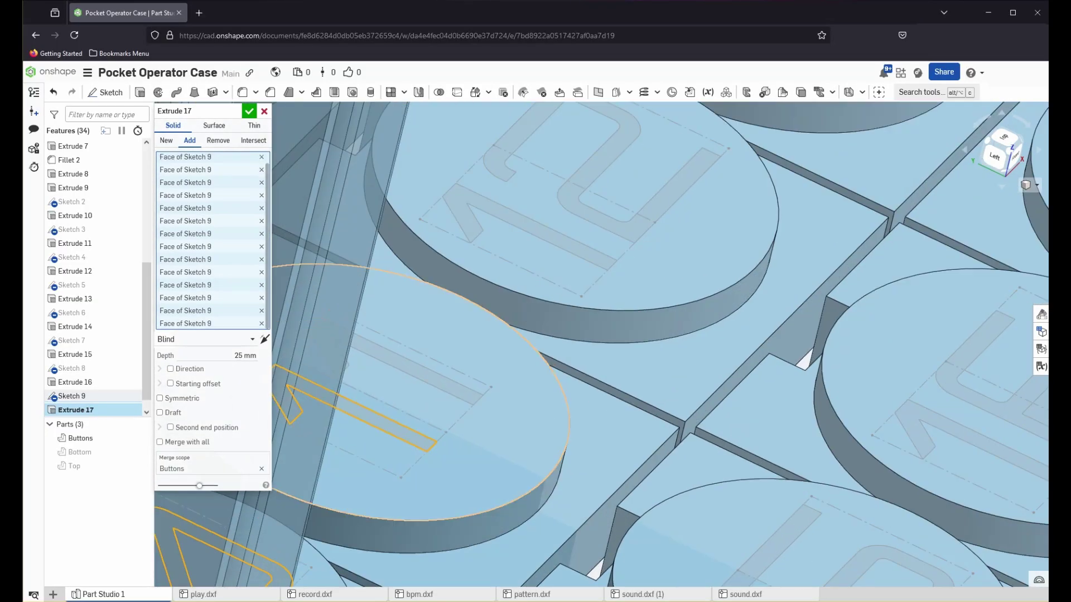
{"action": "left_click", "coordinate": [418, 377]}
{"action": "left_click", "coordinate": [535, 236]}
{"action": "left_click", "coordinate": [596, 162]}
Add both digits of the numbers 16 and 15 to the extrusion's regions
{"action": "middle_click_drag", "start_coordinate": [976, 357], "coordinate": [907, 454]}
{"action": "scroll", "coordinate": [527, 259], "scroll_direction": "down", "scroll_amount": 5}
{"action": "middle_click_drag", "start_coordinate": [698, 340], "coordinate": [714, 201]}
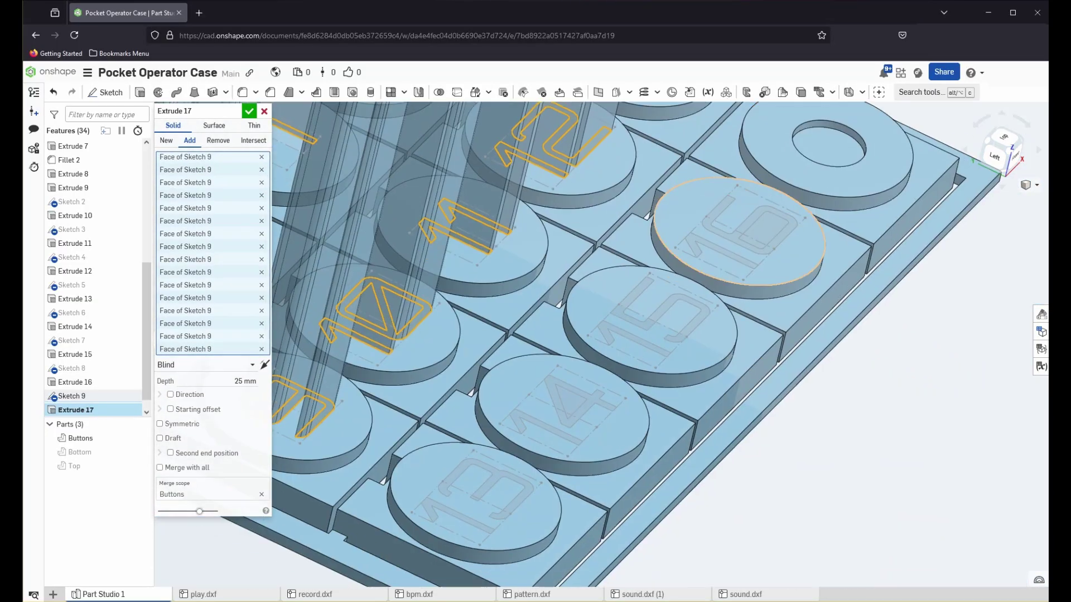
{"action": "scroll", "coordinate": [711, 184], "scroll_direction": "up", "scroll_amount": 4}
{"action": "left_click", "coordinate": [780, 257]}
{"action": "left_click", "coordinate": [732, 320]}
{"action": "left_click", "coordinate": [614, 427]}
{"action": "left_click", "coordinate": [558, 485]}
Add both digits of the numbers 14 and 13 to the extrusion's regions
{"action": "middle_click_drag", "start_coordinate": [558, 485], "coordinate": [647, 227]}
{"action": "left_click", "coordinate": [647, 229]}
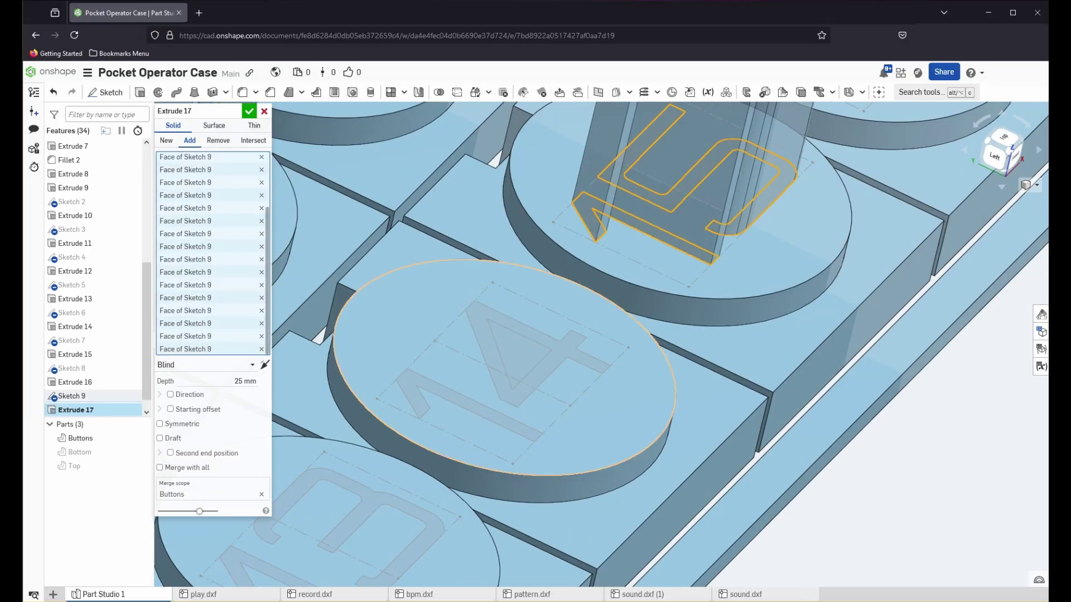
{"action": "left_click", "coordinate": [474, 406]}
{"action": "middle_click_drag", "start_coordinate": [391, 502], "coordinate": [558, 273]}
{"action": "scroll", "coordinate": [524, 304], "scroll_direction": "up", "scroll_amount": 4}
{"action": "left_click", "coordinate": [516, 288]}
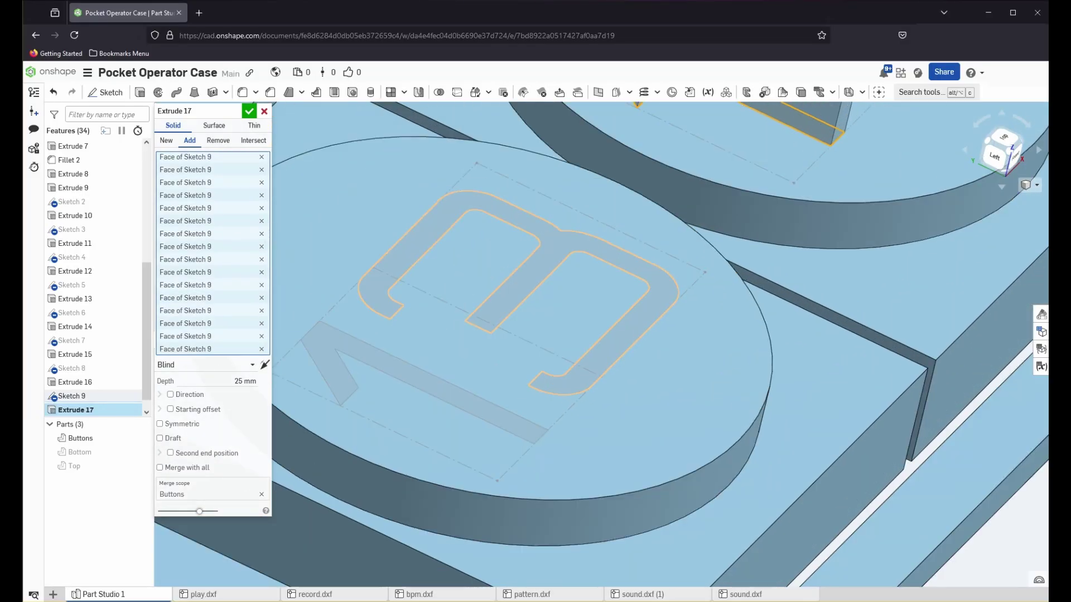
{"action": "left_click", "coordinate": [433, 385]}
Set the lettering extrusion to remove material, change its depth and accept it
{"action": "left_click", "coordinate": [218, 141]}
{"action": "left_click", "coordinate": [245, 381]}
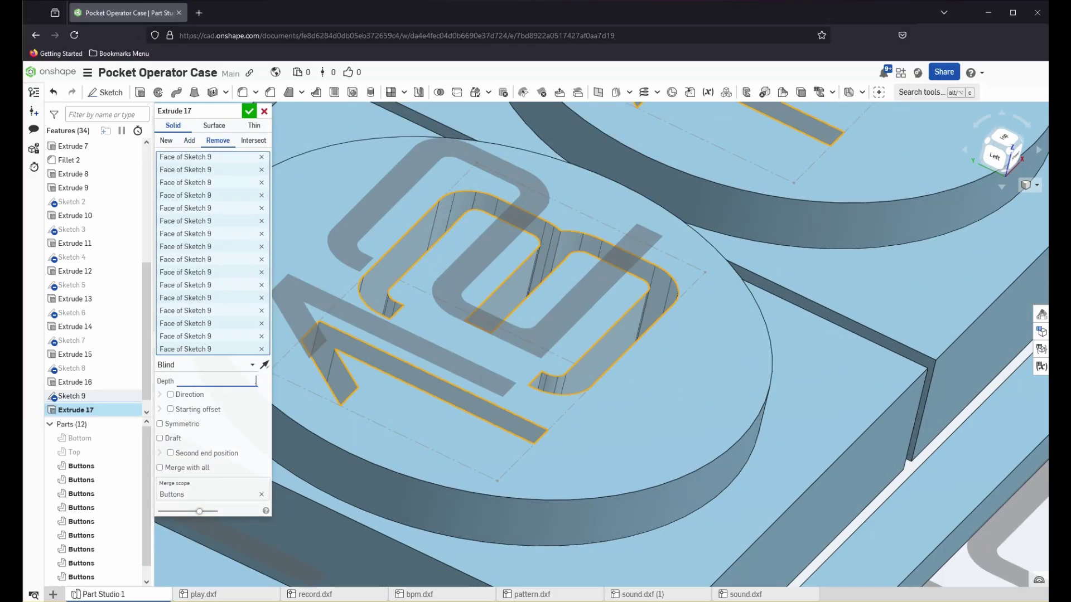
{"action": "key", "text": "Return"}
{"action": "scroll", "coordinate": [508, 457], "scroll_direction": "down", "scroll_amount": 10}
{"action": "key", "text": "Return"}
Show the Buttons part together with the Top part for placing labels along the case edge
{"action": "right_click_drag", "start_coordinate": [507, 391], "coordinate": [424, 502]}
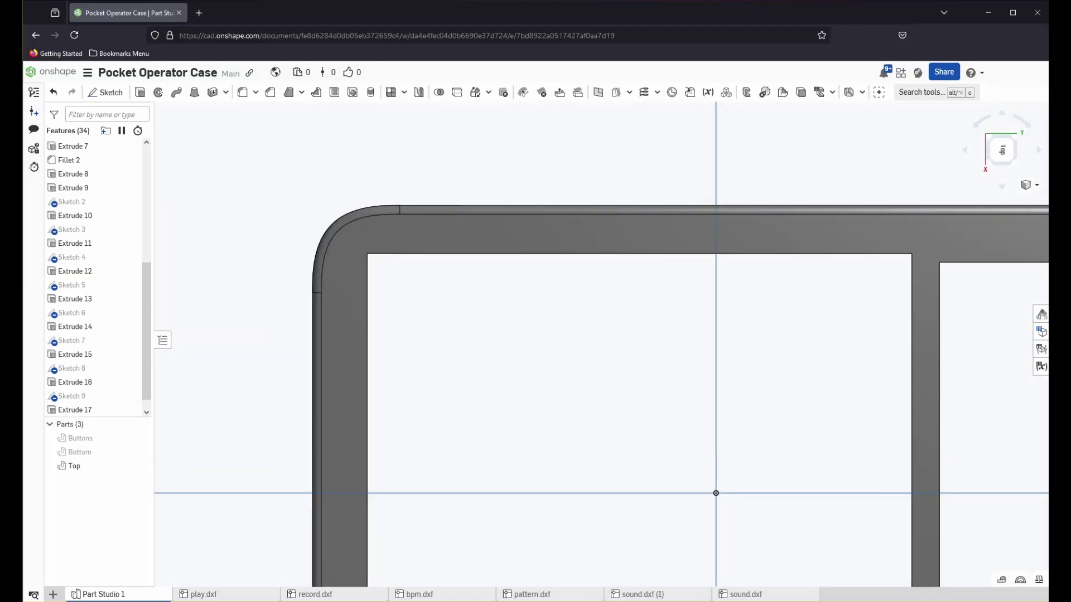
{"action": "left_click", "coordinate": [140, 439]}
{"action": "scroll", "coordinate": [626, 162], "scroll_direction": "up", "scroll_amount": 3}
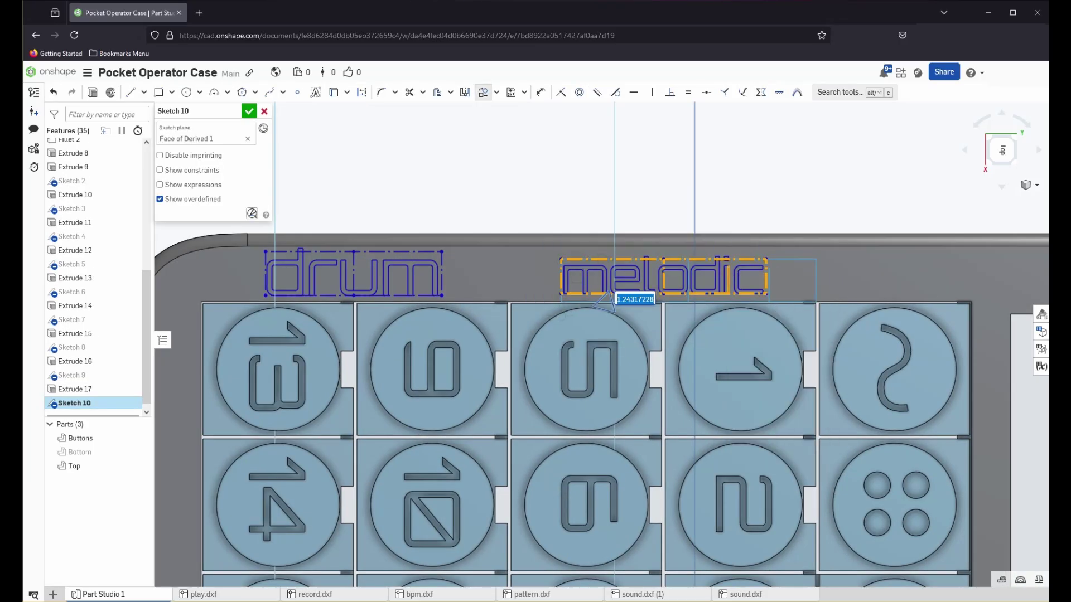
Enlarge the melodic text, shift it about 2.5 mm towards the drum text, and finish the sketch
{"action": "key", "text": "Return"}
{"action": "left_click_drag", "start_coordinate": [524, 183], "coordinate": [972, 390]}
{"action": "left_click", "coordinate": [483, 93]}
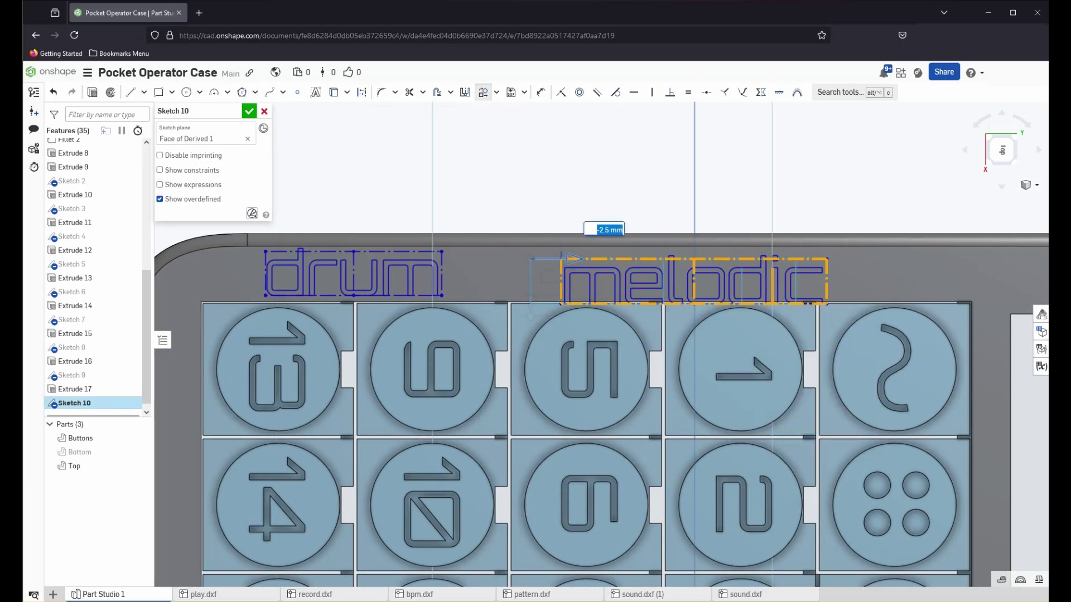
{"action": "left_click", "coordinate": [558, 181]}
{"action": "scroll", "coordinate": [558, 181], "scroll_direction": "down", "scroll_amount": 6}
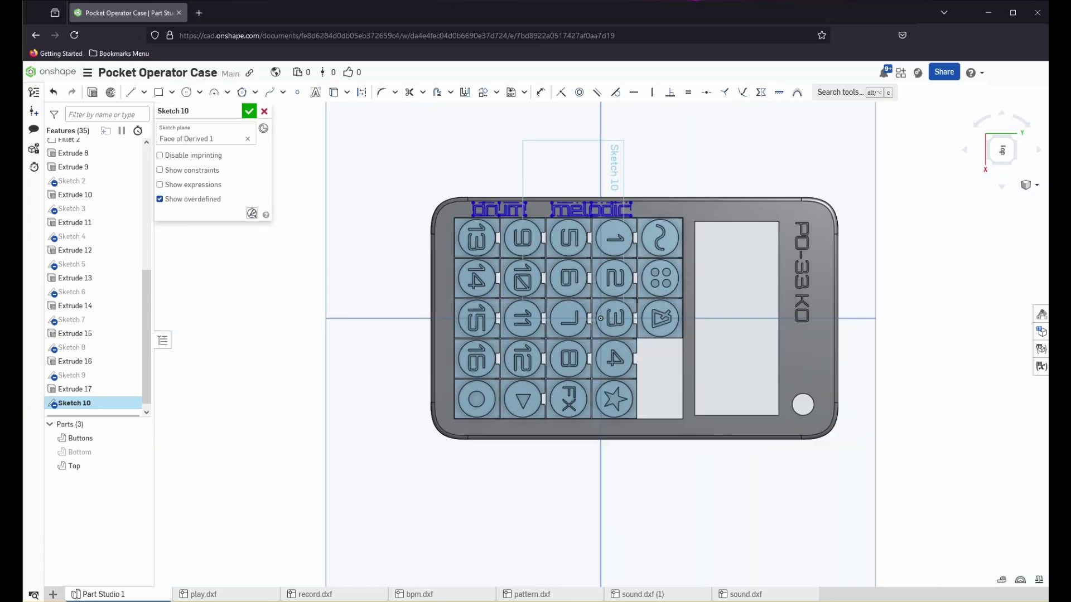
{"action": "mouse_move", "coordinate": [559, 180]}
{"action": "right_mouse_down"}
{"action": "mouse_move", "coordinate": [580, 134]}
{"action": "mouse_move", "coordinate": [591, 184]}
{"action": "right_mouse_up"}
{"action": "key", "text": "Return"}
Start a solid extrusion from the letters of the drum label on the Top part
{"action": "scroll", "coordinate": [619, 200], "scroll_direction": "up", "scroll_amount": 5}
{"action": "scroll", "coordinate": [501, 335], "scroll_direction": "up", "scroll_amount": 3}
{"action": "key", "text": "shift+e"}
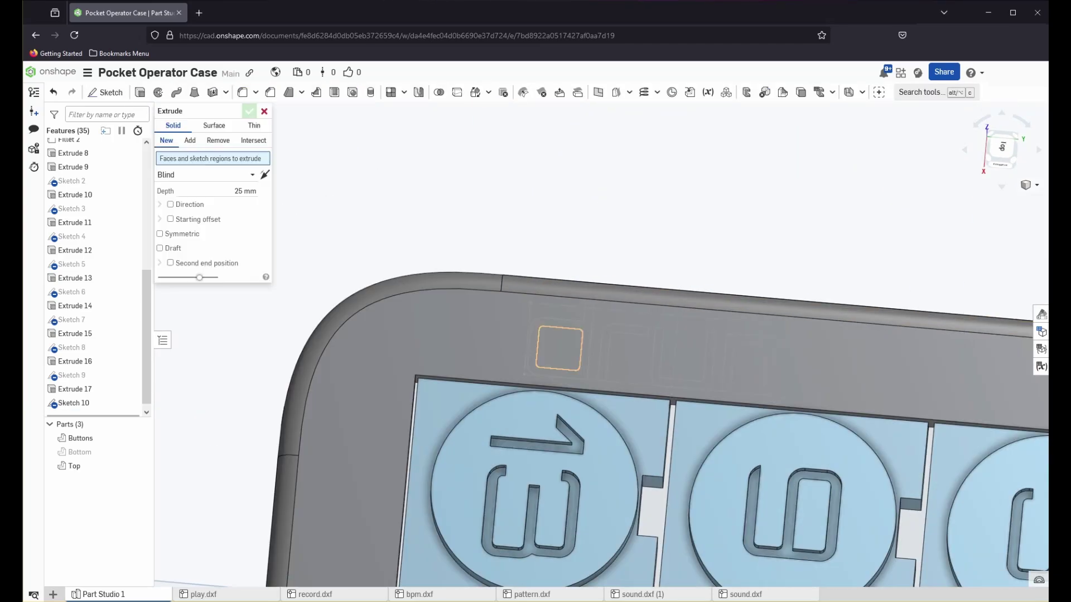
{"action": "left_click", "coordinate": [559, 349]}
{"action": "left_click", "coordinate": [560, 349]}
{"action": "scroll", "coordinate": [608, 343], "scroll_direction": "up", "scroll_amount": 3}
{"action": "scroll", "coordinate": [578, 312], "scroll_direction": "up", "scroll_amount": 1}
{"action": "left_click", "coordinate": [577, 313]}
{"action": "left_click", "coordinate": [609, 368]}
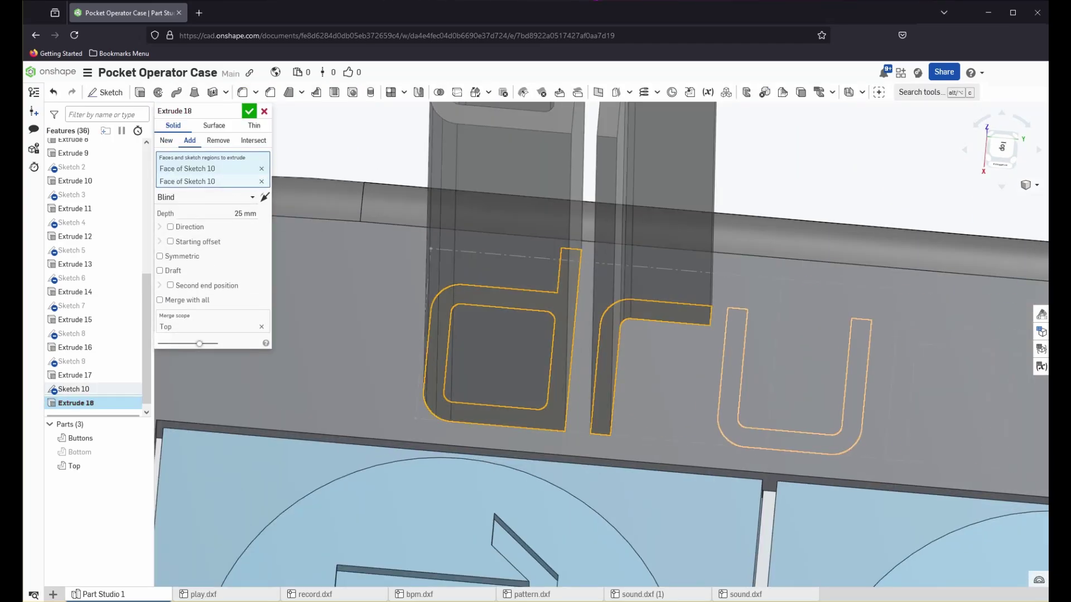
{"action": "left_click", "coordinate": [732, 379]}
{"action": "middle_click_drag", "start_coordinate": [837, 385], "coordinate": [323, 366]}
{"action": "left_click", "coordinate": [584, 439]}
Add every letter of the melodic label to the extrusion's regions
{"action": "scroll", "coordinate": [594, 444], "scroll_direction": "down", "scroll_amount": 5}
{"action": "scroll", "coordinate": [809, 446], "scroll_direction": "up", "scroll_amount": 4}
{"action": "middle_click_drag", "start_coordinate": [809, 446], "coordinate": [558, 444]}
{"action": "left_click", "coordinate": [558, 447]}
{"action": "left_click", "coordinate": [669, 450]}
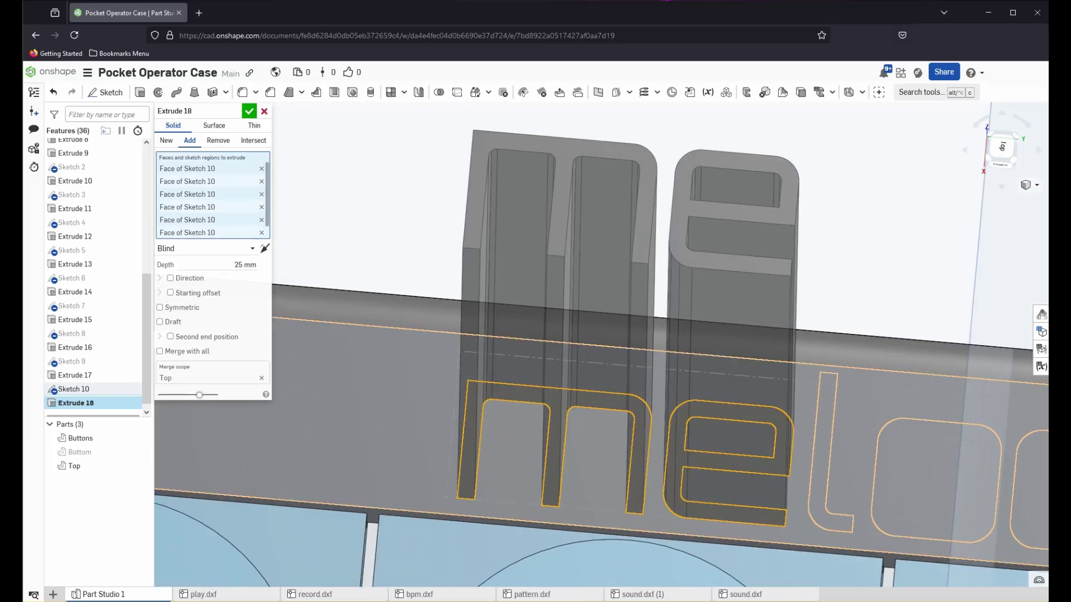
{"action": "middle_click_drag", "start_coordinate": [823, 445], "coordinate": [452, 391]}
{"action": "left_click", "coordinate": [449, 393]}
{"action": "left_click", "coordinate": [615, 415]}
{"action": "left_click", "coordinate": [645, 425]}
{"action": "left_click", "coordinate": [791, 435]}
{"action": "middle_click_drag", "start_coordinate": [791, 435], "coordinate": [764, 438]}
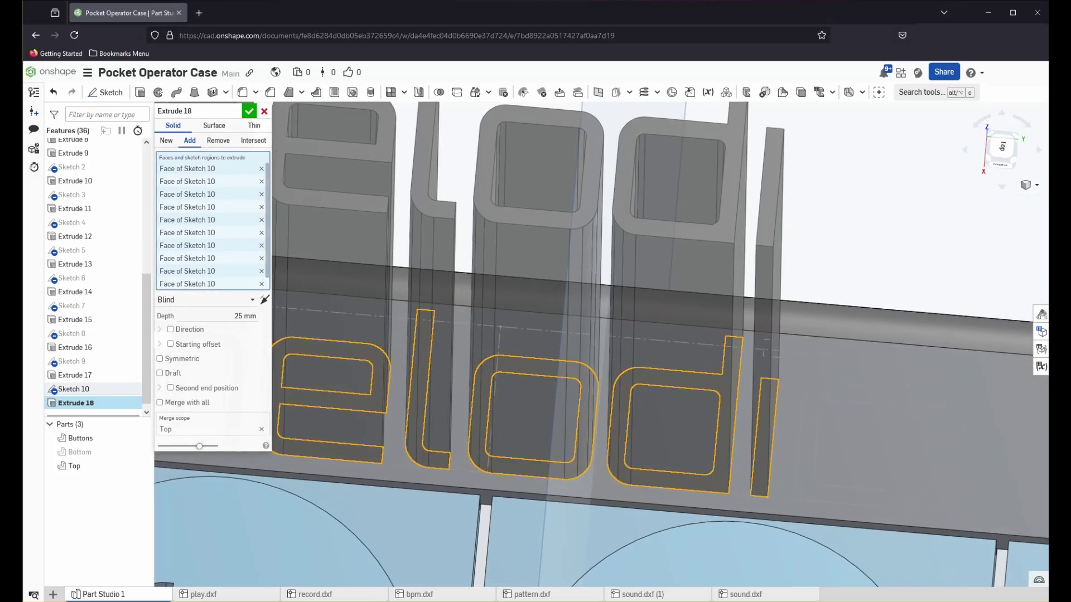
{"action": "right_click_drag", "start_coordinate": [764, 439], "coordinate": [716, 435]}
{"action": "left_click", "coordinate": [744, 371]}
{"action": "left_click", "coordinate": [792, 417]}
Set the label extrusion to remove material 0.5 mm deep and accept it
{"action": "scroll", "coordinate": [815, 420], "scroll_direction": "down", "scroll_amount": 5}
{"action": "left_click", "coordinate": [218, 141]}
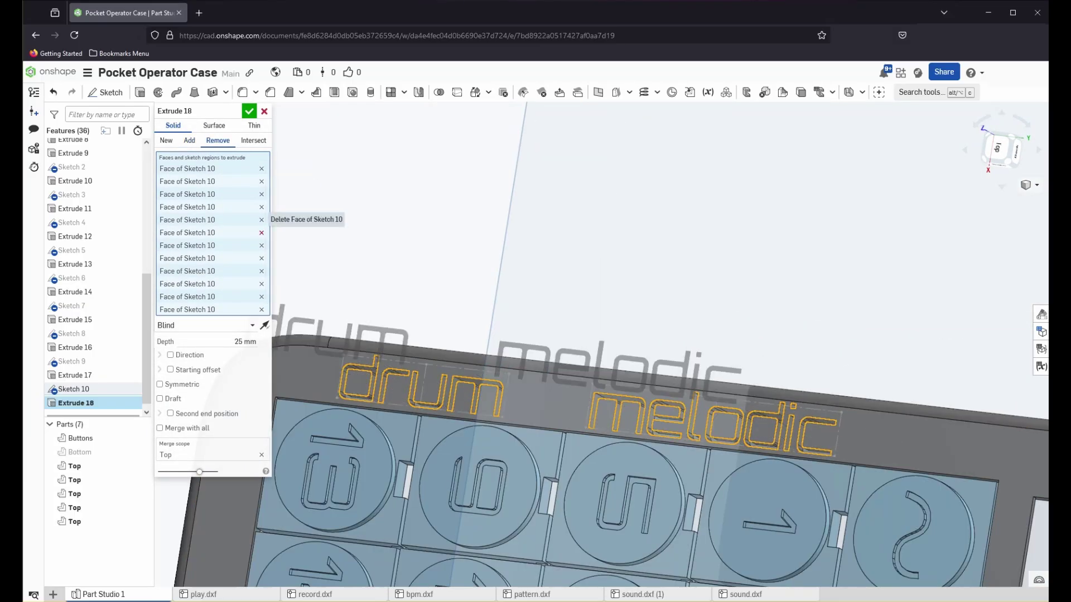
{"action": "left_click", "coordinate": [246, 342]}
{"action": "type", "text": "0.5"}
{"action": "key", "text": "Return"}
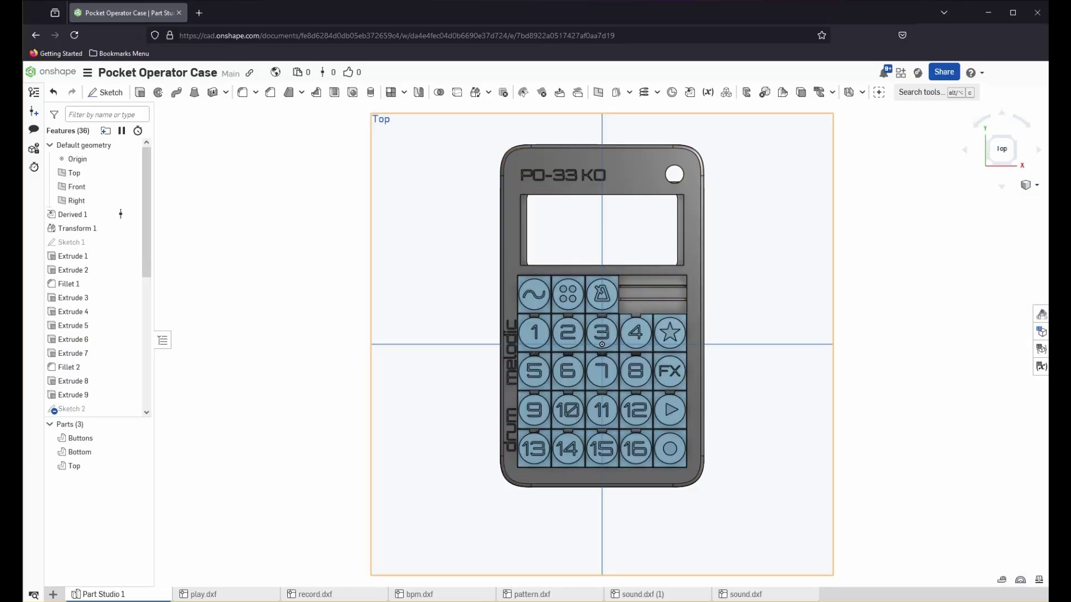
Export the Bottom and Top parts together as a fine-resolution 3MF file named po ko case
{"action": "left_click", "coordinate": [81, 438]}
{"action": "left_click", "coordinate": [79, 451]}
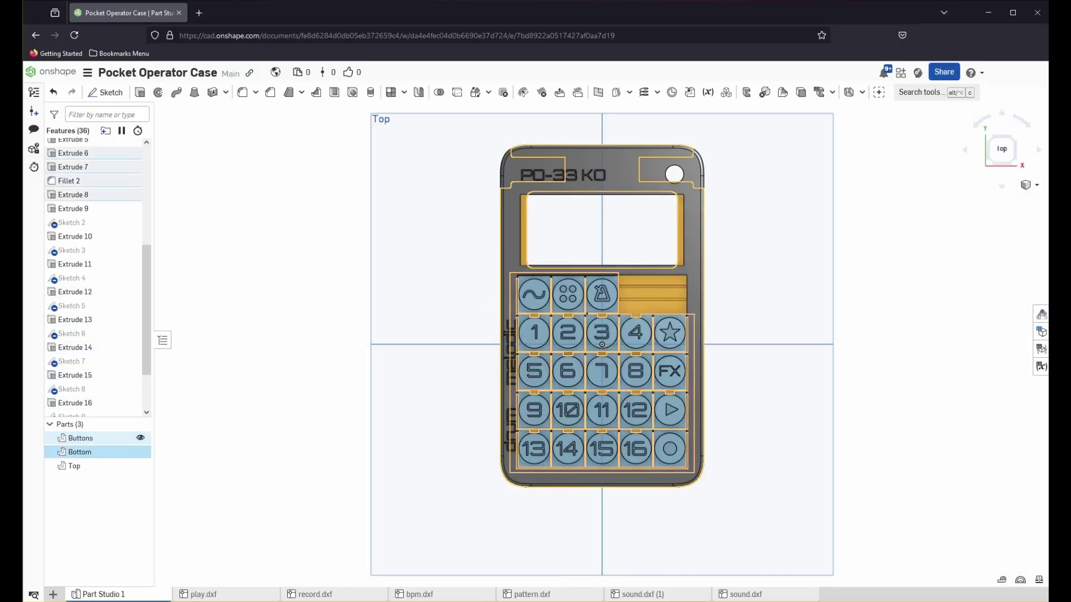
{"action": "right_click", "coordinate": [84, 466]}
{"action": "left_click", "coordinate": [112, 432]}
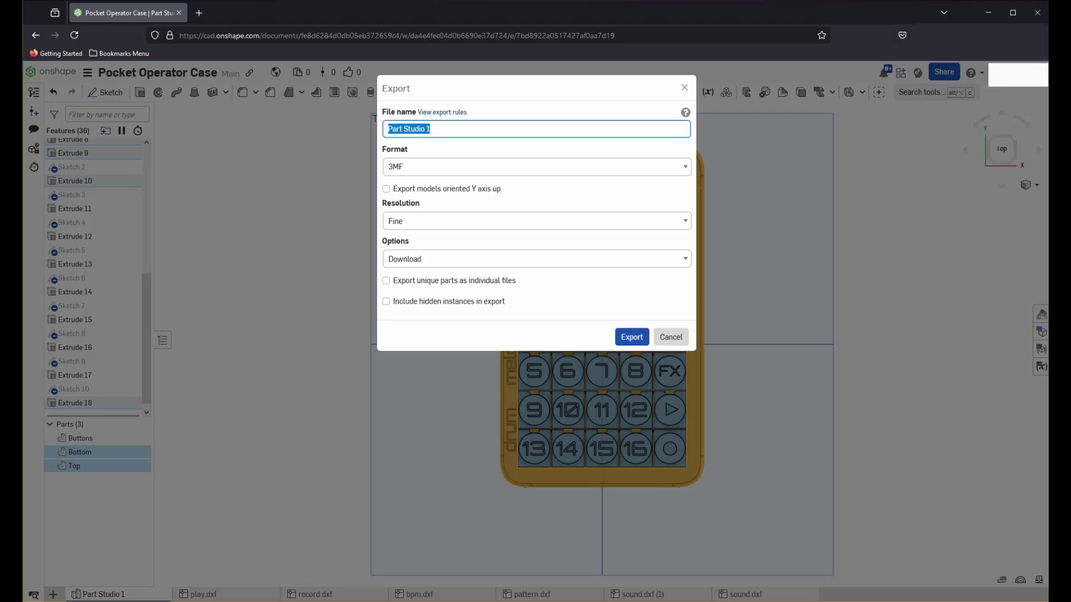
{"action": "type", "text": "po ko case"}
{"action": "key", "text": "Return"}
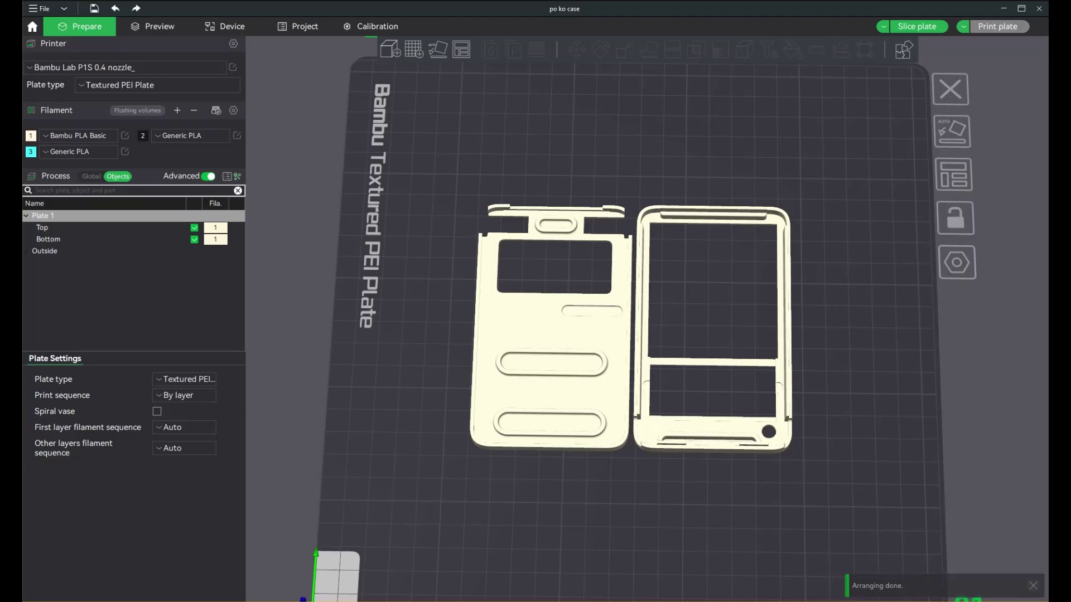
In Bambu Studio, assign filament 3 to the Bottom and Top case parts
{"action": "left_click", "coordinate": [552, 333]}
{"action": "key", "text": "3"}
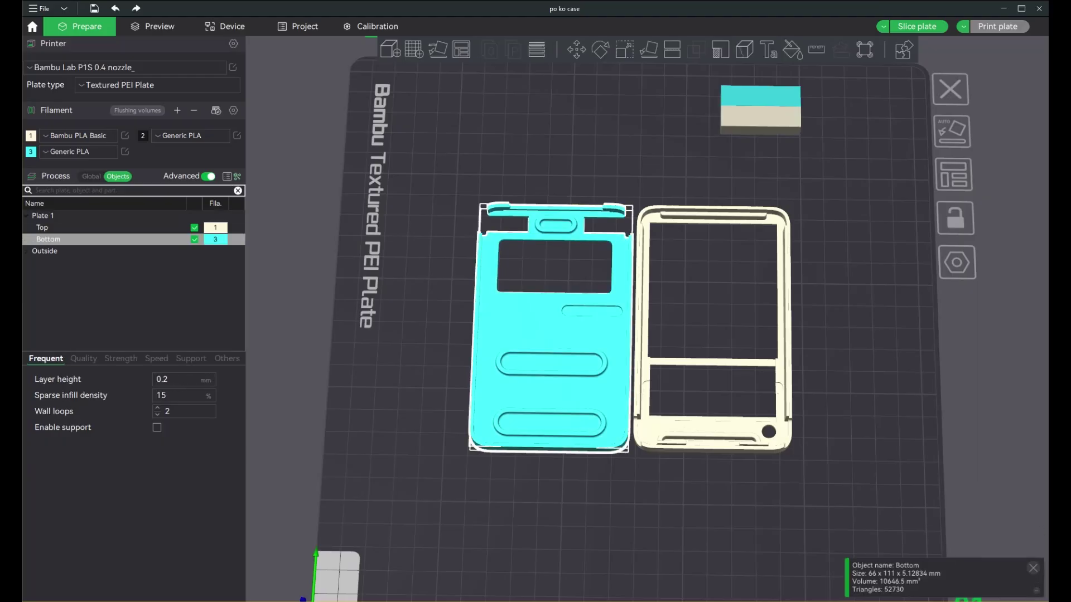
{"action": "left_click", "coordinate": [709, 427]}
{"action": "key", "text": "3"}
{"action": "left_click_drag", "start_coordinate": [610, 195], "coordinate": [600, 119]}
{"action": "scroll", "coordinate": [599, 119], "scroll_direction": "up", "scroll_amount": 7}
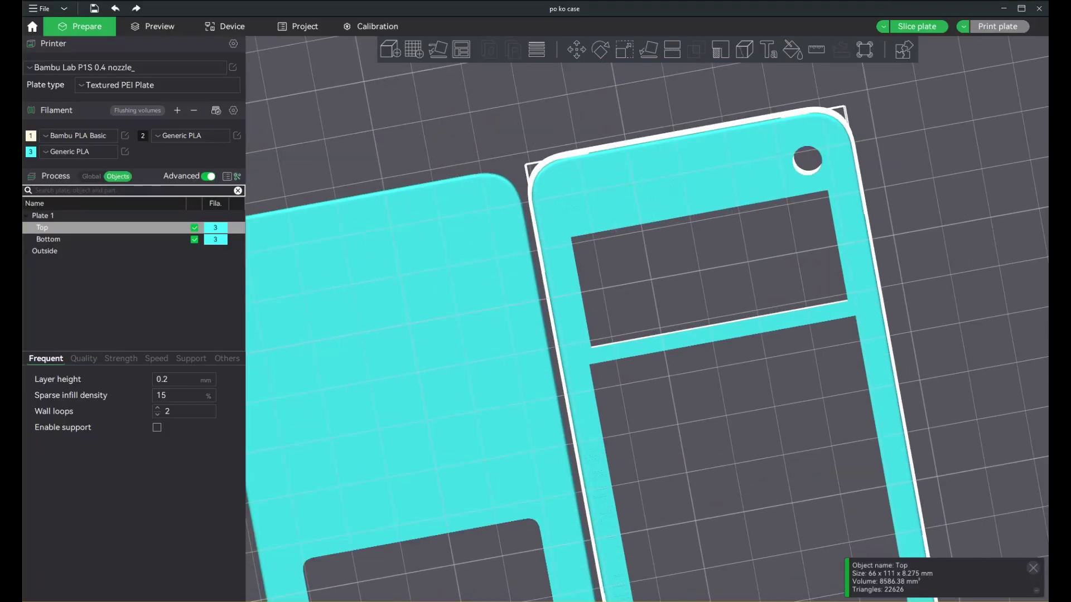
Assign filament 2 to both case parts and auto-arrange them on the plate
{"action": "left_click", "coordinate": [497, 335]}
{"action": "key", "text": "2"}
{"action": "left_click", "coordinate": [577, 334]}
{"action": "key", "text": "2"}
{"action": "mouse_move", "coordinate": [619, 301]}
{"action": "left_mouse_down"}
{"action": "mouse_move", "coordinate": [651, 386]}
{"action": "mouse_move", "coordinate": [616, 296]}
{"action": "left_mouse_up"}
{"action": "key", "text": "a"}
Start color painting on the Top part with filament 3 and the fill tool, undoing the first trial fill
{"action": "left_click", "coordinate": [792, 50]}
{"action": "left_click", "coordinate": [830, 91]}
{"action": "scroll", "coordinate": [652, 307], "scroll_direction": "up", "scroll_amount": 5}
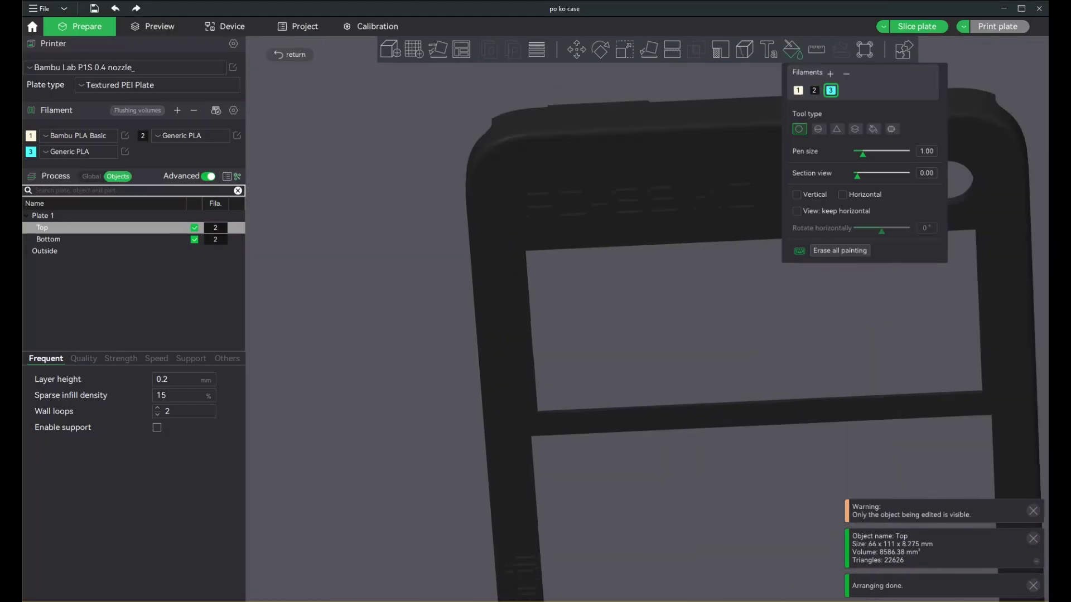
{"action": "scroll", "coordinate": [652, 307], "scroll_direction": "up", "scroll_amount": 5}
{"action": "right_click_drag", "start_coordinate": [619, 240], "coordinate": [700, 388]}
{"action": "left_click", "coordinate": [874, 128]}
{"action": "scroll", "coordinate": [647, 319], "scroll_direction": "up", "scroll_amount": 6}
{"action": "right_click_drag", "start_coordinate": [580, 313], "coordinate": [638, 421]}
{"action": "left_click", "coordinate": [639, 421]}
{"action": "key", "text": "ctrl+z"}
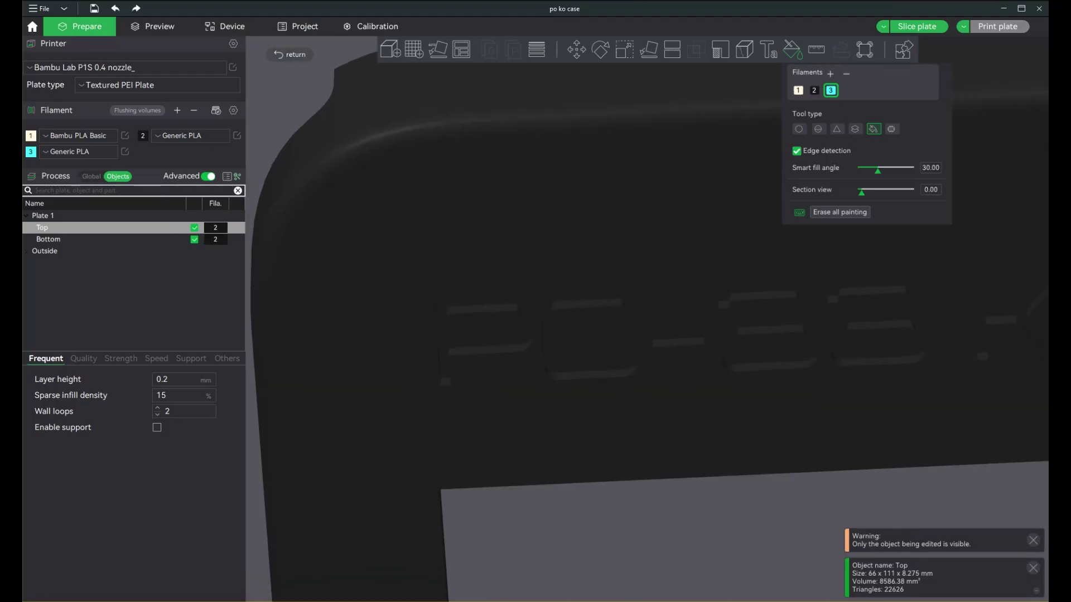
Fill the engraved letters P and O of the PO-33 KO title with filament 3
{"action": "left_click_drag", "start_coordinate": [639, 518], "coordinate": [641, 491]}
{"action": "scroll", "coordinate": [465, 267], "scroll_direction": "up", "scroll_amount": 7}
{"action": "right_click_drag", "start_coordinate": [466, 267], "coordinate": [616, 379]}
{"action": "left_click", "coordinate": [616, 374]}
{"action": "left_click", "coordinate": [848, 346]}
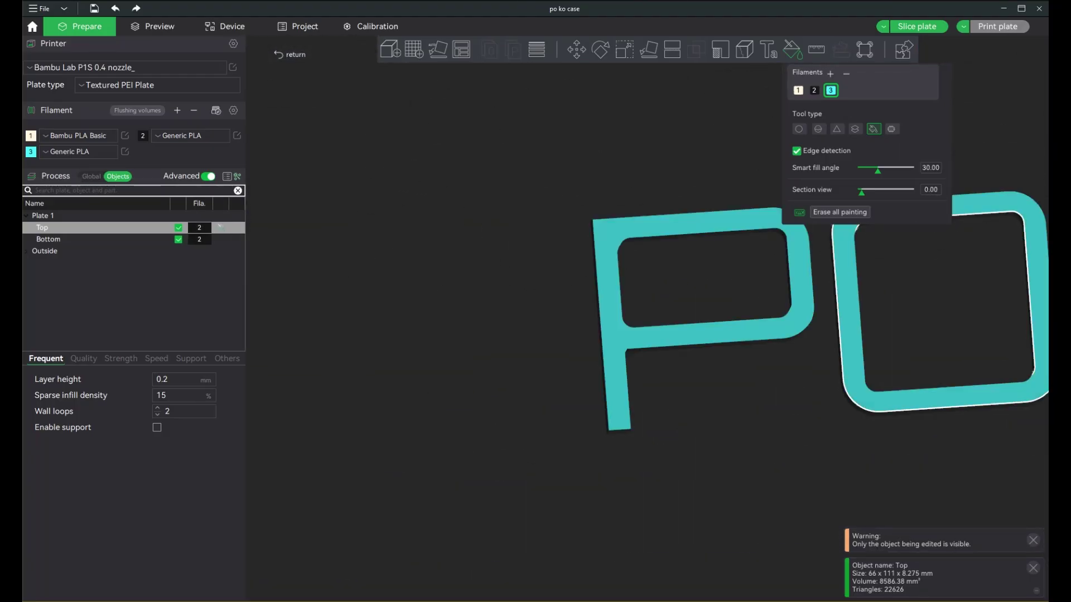
Fill the hyphen, both 3s and the letters K and O of the PO-33 KO title with filament 3
{"action": "scroll", "coordinate": [847, 346], "scroll_direction": "down", "scroll_amount": 4}
{"action": "right_click_drag", "start_coordinate": [893, 334], "coordinate": [379, 390]}
{"action": "left_click", "coordinate": [523, 385]}
{"action": "left_click", "coordinate": [647, 363]}
{"action": "left_click", "coordinate": [808, 353]}
{"action": "right_click_drag", "start_coordinate": [915, 357], "coordinate": [433, 390]}
{"action": "left_click", "coordinate": [484, 376]}
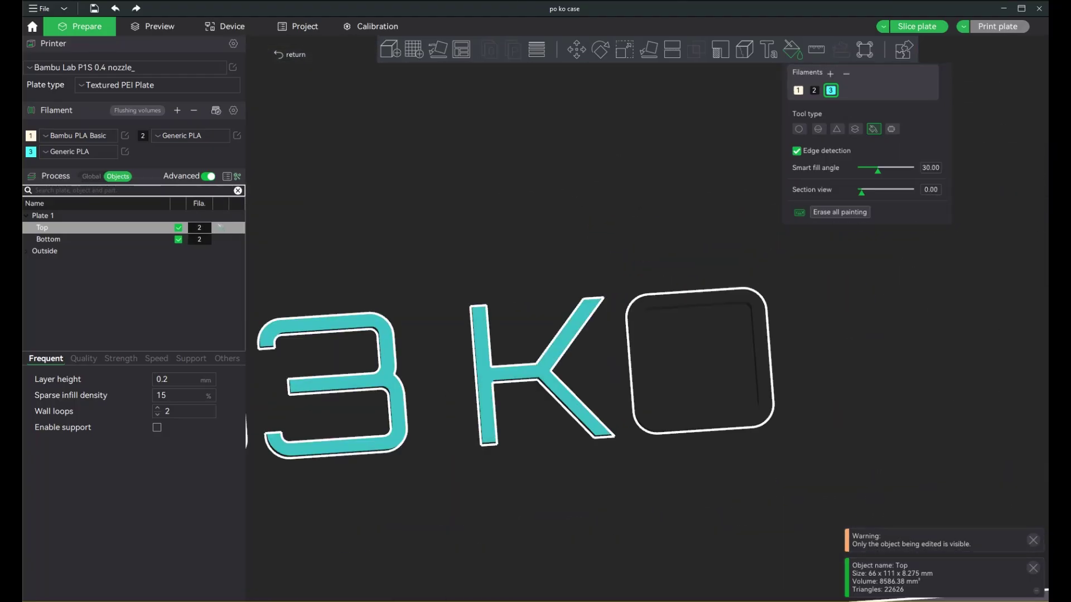
{"action": "left_click", "coordinate": [638, 334]}
Fill all four letters of the drum label on the case edge with filament 3
{"action": "scroll", "coordinate": [640, 332], "scroll_direction": "down", "scroll_amount": 12}
{"action": "right_click_drag", "start_coordinate": [641, 335], "coordinate": [725, 148]}
{"action": "scroll", "coordinate": [735, 414], "scroll_direction": "up", "scroll_amount": 7}
{"action": "right_click_drag", "start_coordinate": [650, 538], "coordinate": [526, 345]}
{"action": "scroll", "coordinate": [735, 414], "scroll_direction": "up", "scroll_amount": 8}
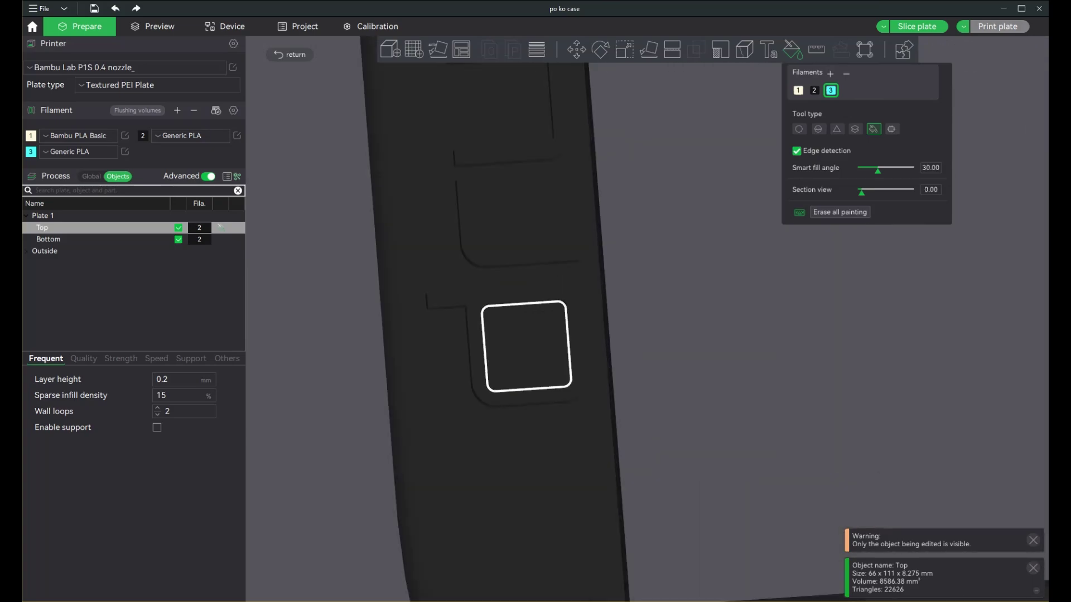
{"action": "left_click", "coordinate": [524, 297]}
{"action": "left_click", "coordinate": [520, 257]}
{"action": "right_click_drag", "start_coordinate": [521, 149], "coordinate": [571, 376]}
{"action": "left_click", "coordinate": [564, 301]}
{"action": "left_click", "coordinate": [570, 375]}
Fill the letters m, e, l and o of the melodic label with filament 3
{"action": "scroll", "coordinate": [571, 375], "scroll_direction": "down", "scroll_amount": 6}
{"action": "right_click_drag", "start_coordinate": [571, 296], "coordinate": [711, 432]}
{"action": "scroll", "coordinate": [631, 485], "scroll_direction": "up", "scroll_amount": 5}
{"action": "left_click", "coordinate": [683, 426]}
{"action": "left_click", "coordinate": [664, 273]}
{"action": "left_click", "coordinate": [642, 358]}
{"action": "left_click", "coordinate": [644, 300]}
{"action": "right_click_drag", "start_coordinate": [640, 176], "coordinate": [626, 433]}
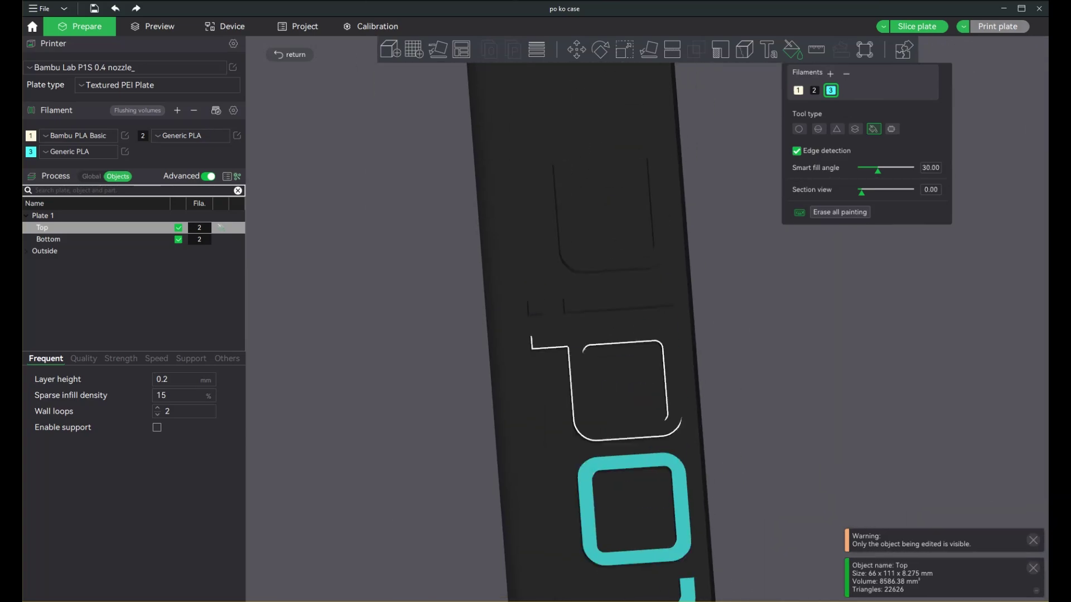
{"action": "scroll", "coordinate": [613, 324], "scroll_direction": "down", "scroll_amount": 5}
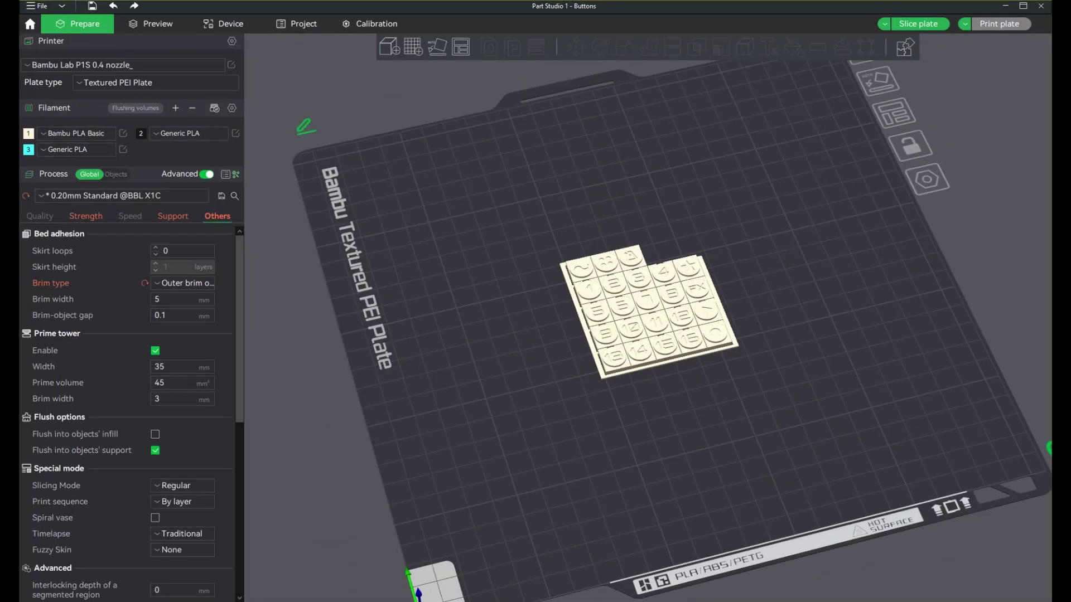
Review the support, other and strength print settings of the Buttons project
{"action": "left_click", "coordinate": [173, 216]}
{"action": "left_click", "coordinate": [217, 216]}
{"action": "left_click", "coordinate": [86, 216]}
Start color painting on the Buttons part and fill the sine-wave icon with filament 3
{"action": "scroll", "coordinate": [625, 296], "scroll_direction": "up", "scroll_amount": 10}
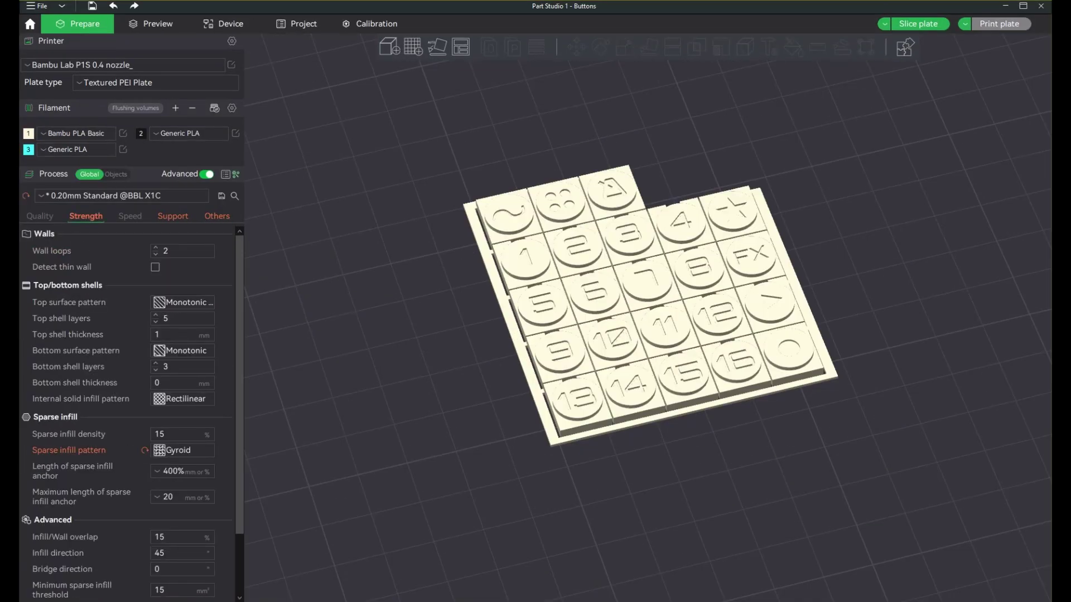
{"action": "left_click", "coordinate": [625, 296]}
{"action": "scroll", "coordinate": [624, 295], "scroll_direction": "up", "scroll_amount": 5}
{"action": "right_click_drag", "start_coordinate": [502, 140], "coordinate": [478, 334]}
{"action": "right_click_drag", "start_coordinate": [290, 340], "coordinate": [708, 343]}
{"action": "key", "text": "n"}
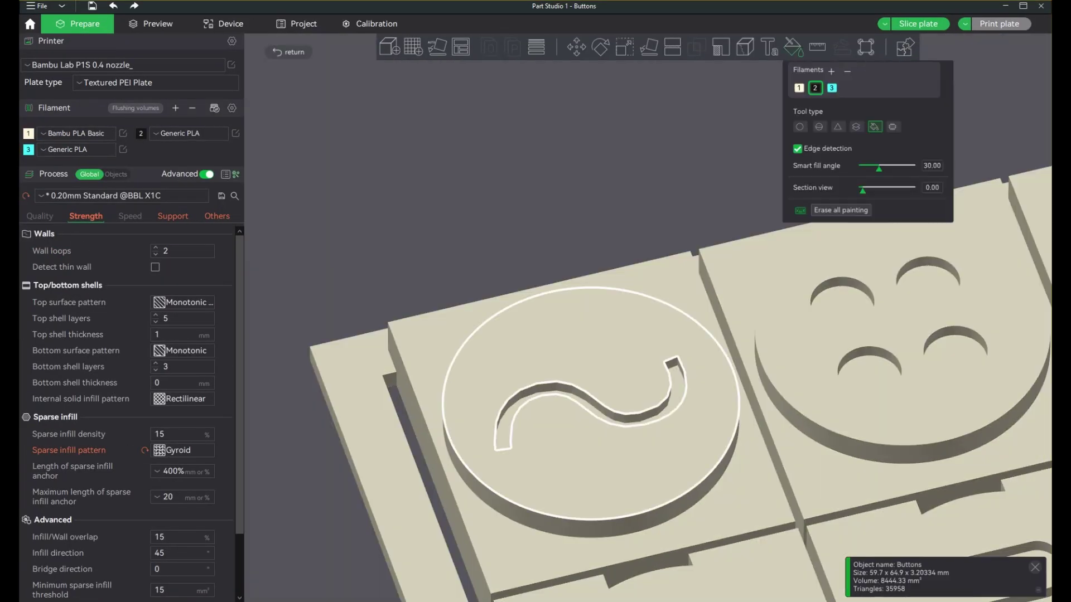
{"action": "right_click_drag", "start_coordinate": [586, 441], "coordinate": [575, 295]}
{"action": "left_click_drag", "start_coordinate": [324, 346], "coordinate": [325, 368]}
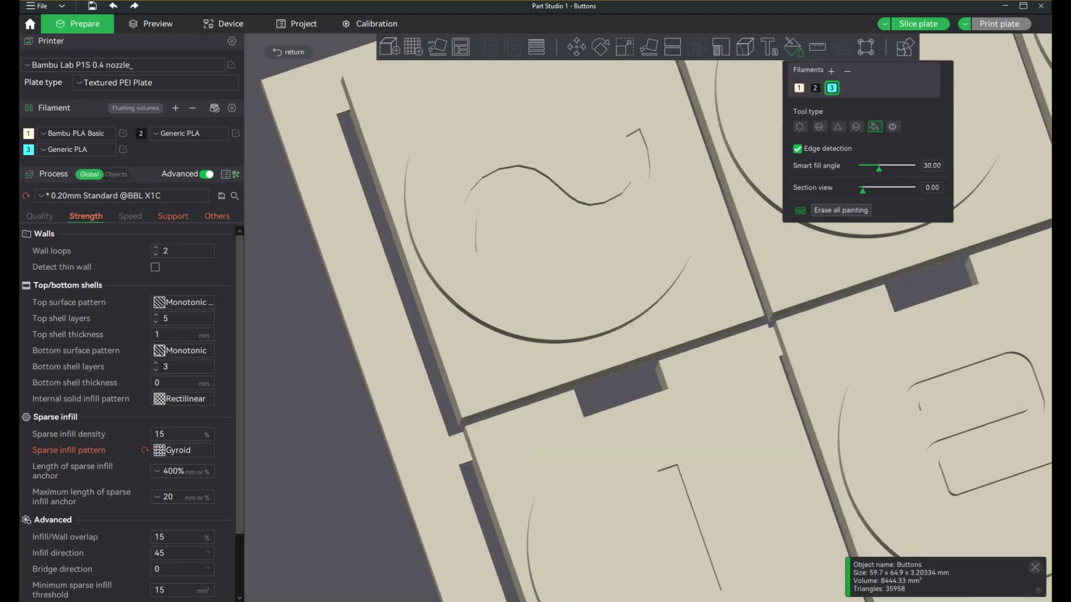
{"action": "left_click", "coordinate": [554, 194]}
Fill the four dots of the pattern icon and the metronome icon with filament 3
{"action": "right_click_drag", "start_coordinate": [664, 167], "coordinate": [290, 353]}
{"action": "left_click", "coordinate": [465, 348]}
{"action": "left_click", "coordinate": [434, 261]}
{"action": "left_click", "coordinate": [519, 232]}
{"action": "left_click", "coordinate": [547, 318]}
{"action": "scroll", "coordinate": [580, 345], "scroll_direction": "down", "scroll_amount": 4}
{"action": "right_click_drag", "start_coordinate": [624, 357], "coordinate": [569, 422]}
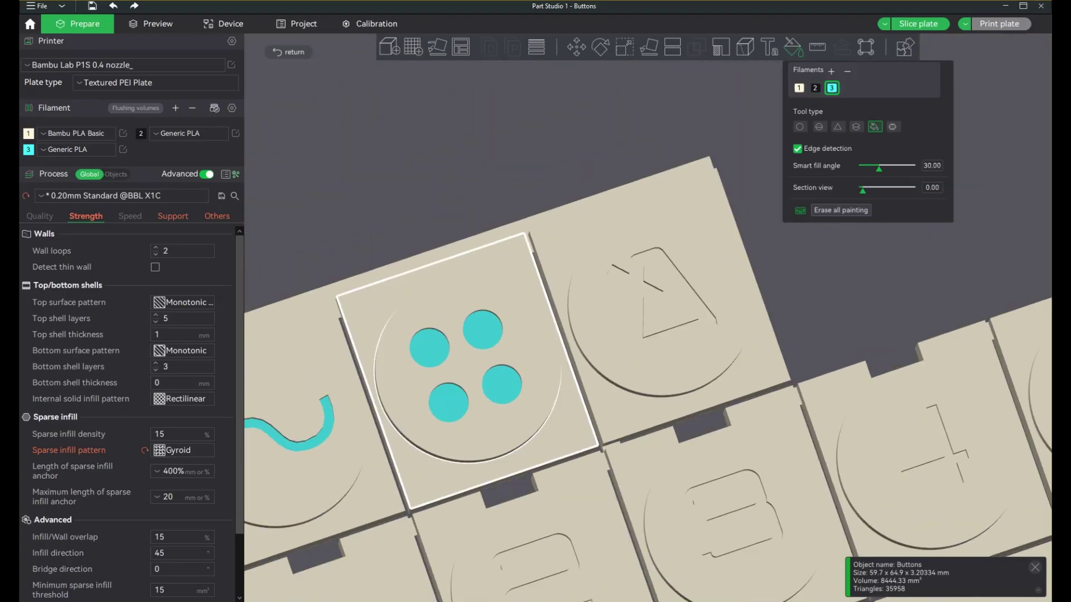
{"action": "left_click", "coordinate": [637, 304]}
Fill the button numbers 1, 2, 3 and 4 with filament 3
{"action": "scroll", "coordinate": [653, 345], "scroll_direction": "down", "scroll_amount": 3}
{"action": "right_click_drag", "start_coordinate": [692, 468], "coordinate": [812, 225]}
{"action": "left_click", "coordinate": [538, 315]}
{"action": "left_click", "coordinate": [678, 267]}
{"action": "right_click_drag", "start_coordinate": [708, 245], "coordinate": [466, 410]}
{"action": "left_click", "coordinate": [585, 378]}
{"action": "left_click", "coordinate": [728, 342]}
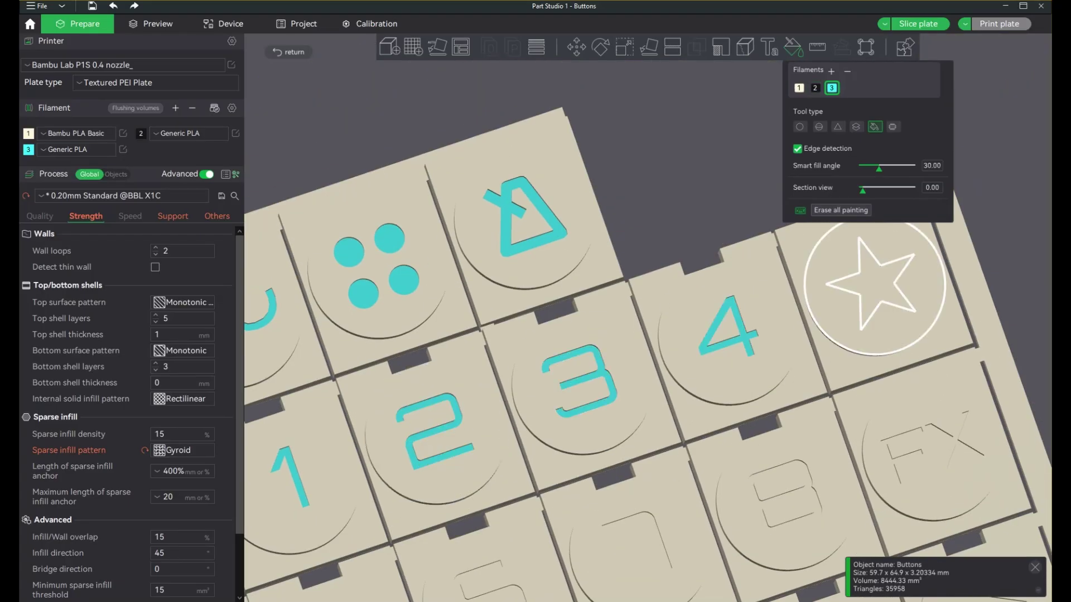
Fill the star icon and the button numbers 5, 6, 7 and 8 with filament 3
{"action": "scroll", "coordinate": [743, 139], "scroll_direction": "down", "scroll_amount": 7}
{"action": "scroll", "coordinate": [535, 399], "scroll_direction": "up", "scroll_amount": 11}
{"action": "left_click", "coordinate": [533, 425]}
{"action": "left_click", "coordinate": [781, 341]}
{"action": "right_click_drag", "start_coordinate": [1003, 267], "coordinate": [597, 393]}
{"action": "left_click", "coordinate": [648, 369]}
{"action": "right_click_drag", "start_coordinate": [853, 273], "coordinate": [661, 412]}
{"action": "scroll", "coordinate": [661, 411], "scroll_direction": "up", "scroll_amount": 2}
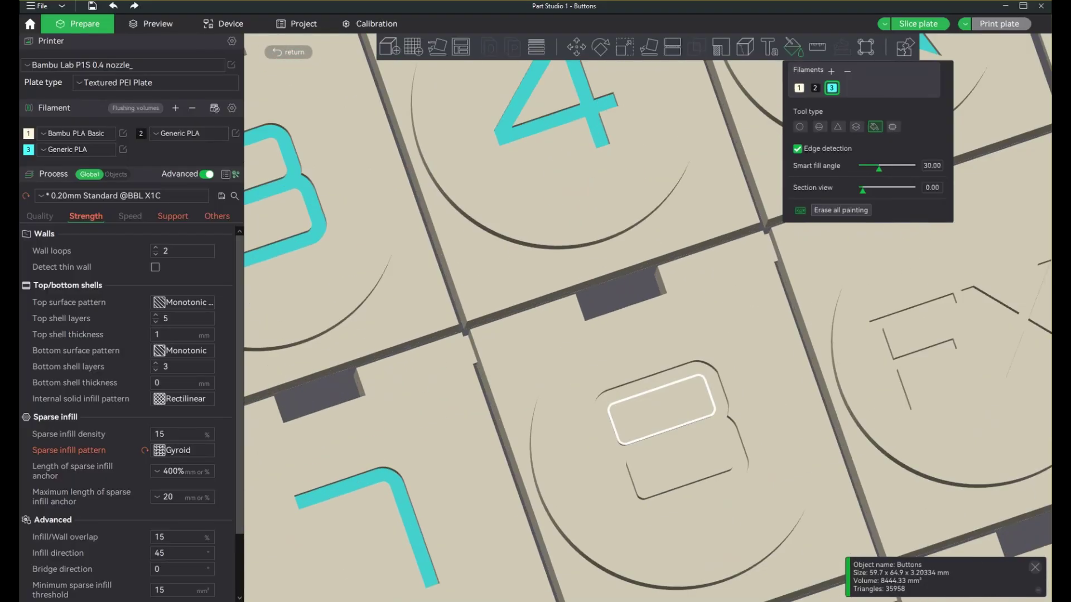
{"action": "left_click", "coordinate": [671, 438]}
Fill both letters of the FX button with filament 3
{"action": "scroll", "coordinate": [670, 437], "scroll_direction": "down", "scroll_amount": 5}
{"action": "right_click_drag", "start_coordinate": [730, 357], "coordinate": [677, 391]}
{"action": "left_click", "coordinate": [704, 380]}
{"action": "left_click", "coordinate": [774, 355]}
Fill all digits of the button numbers 9, 10, 11 and 12 with filament 3
{"action": "scroll", "coordinate": [742, 390], "scroll_direction": "down", "scroll_amount": 6}
{"action": "right_click_drag", "start_coordinate": [631, 469], "coordinate": [853, 282]}
{"action": "scroll", "coordinate": [608, 408], "scroll_direction": "up", "scroll_amount": 6}
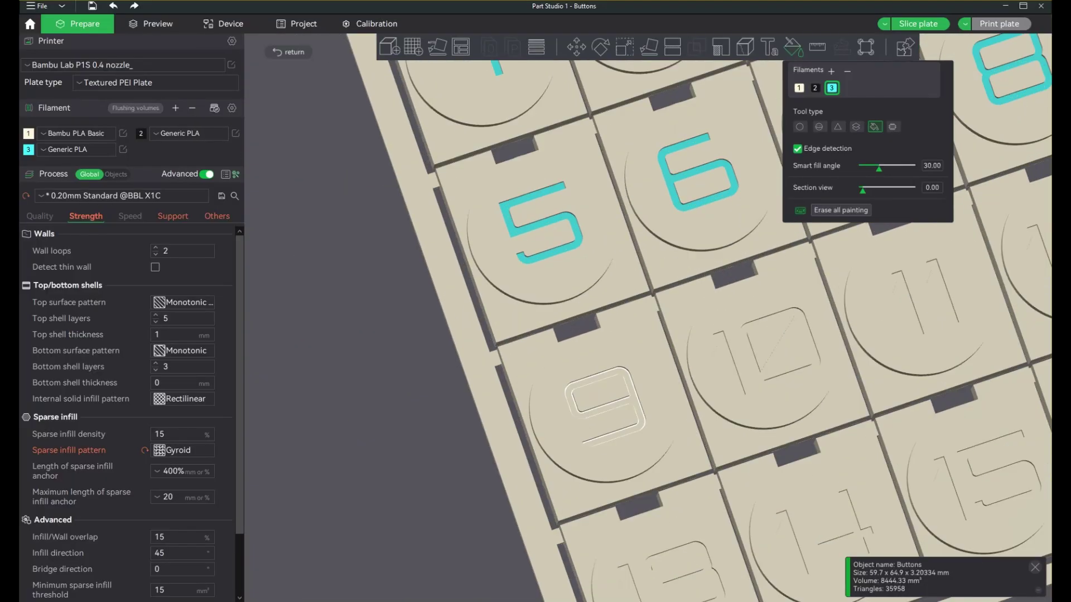
{"action": "left_click", "coordinate": [781, 344]}
{"action": "scroll", "coordinate": [781, 344], "scroll_direction": "down", "scroll_amount": 5}
{"action": "right_click_drag", "start_coordinate": [867, 323], "coordinate": [692, 421]}
{"action": "scroll", "coordinate": [691, 421], "scroll_direction": "up", "scroll_amount": 5}
{"action": "left_click", "coordinate": [685, 423]}
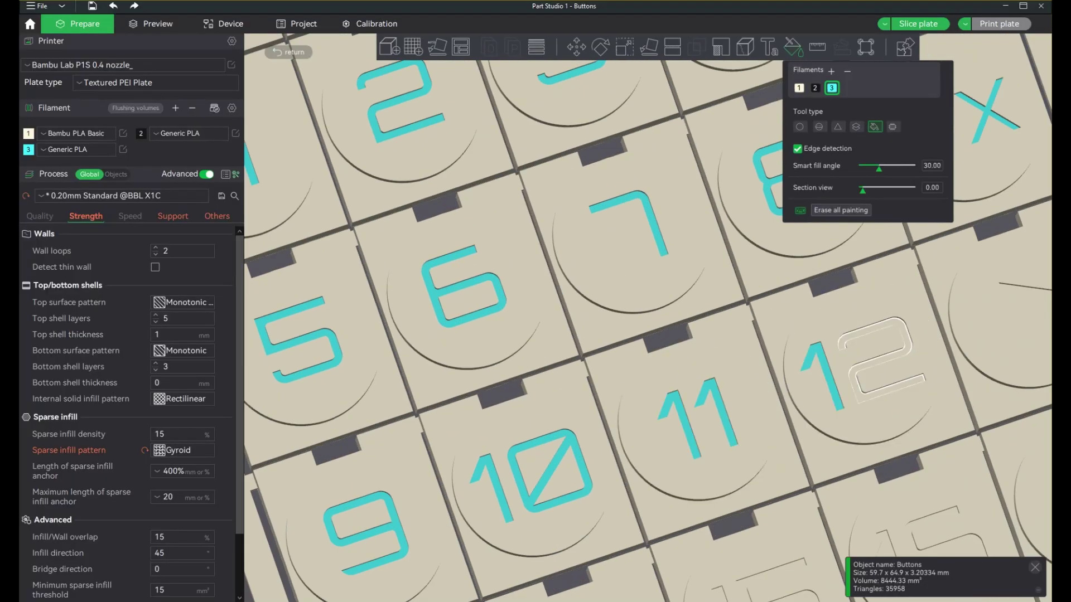
{"action": "left_click", "coordinate": [878, 357]}
Fill the numbers 13 to 16 and the play and circle icons with filament 3, and slice the plate
{"action": "scroll", "coordinate": [878, 357], "scroll_direction": "down", "scroll_amount": 2}
{"action": "scroll", "coordinate": [578, 401], "scroll_direction": "up", "scroll_amount": 2}
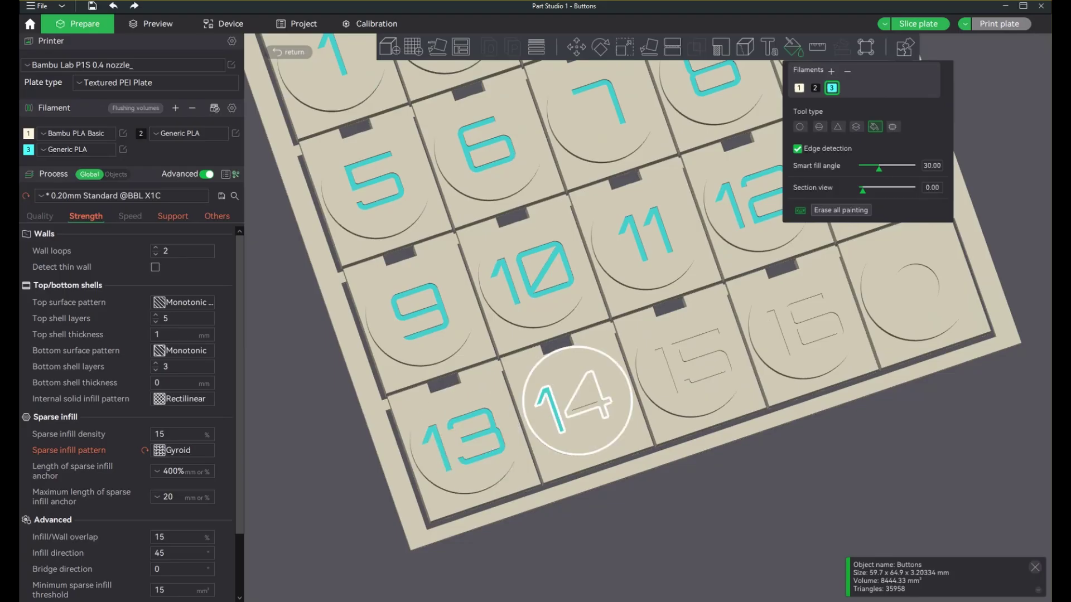
{"action": "left_click", "coordinate": [802, 323]}
{"action": "scroll", "coordinate": [802, 324], "scroll_direction": "down", "scroll_amount": 2}
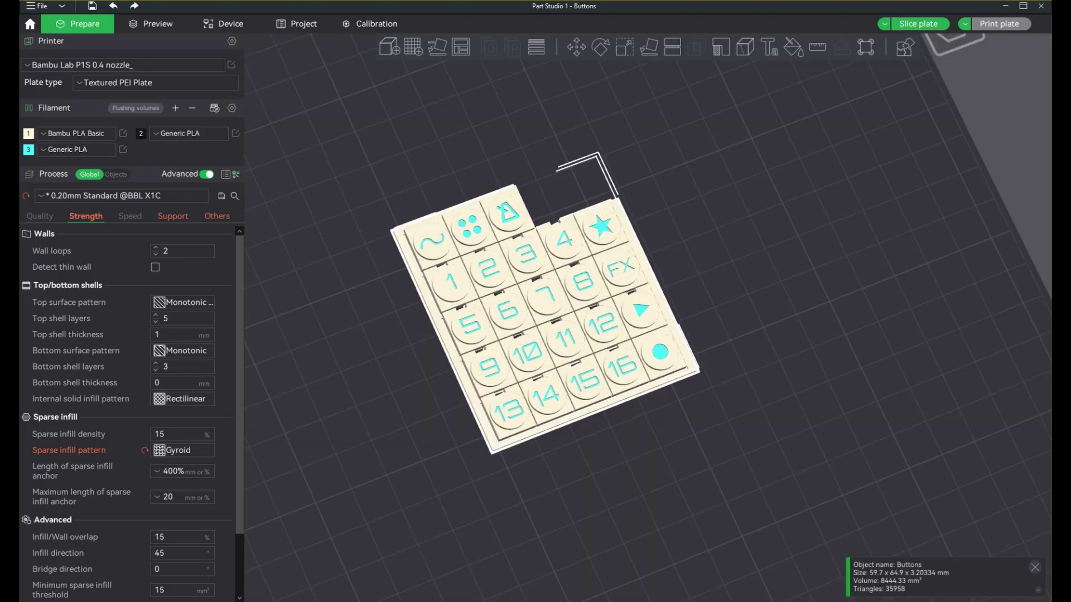
{"action": "key", "text": "ctrl+r"}
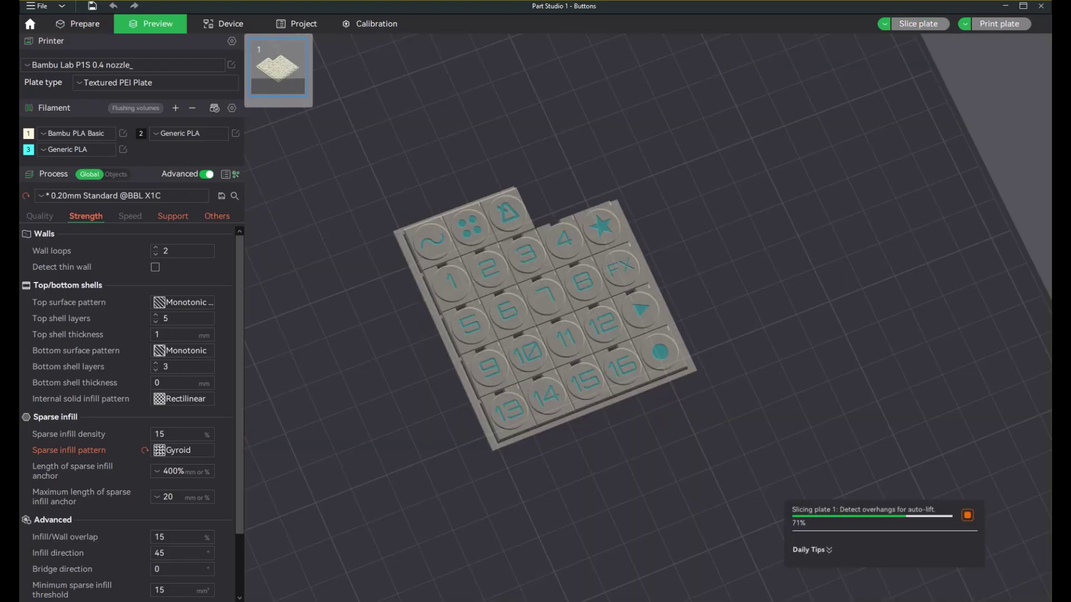